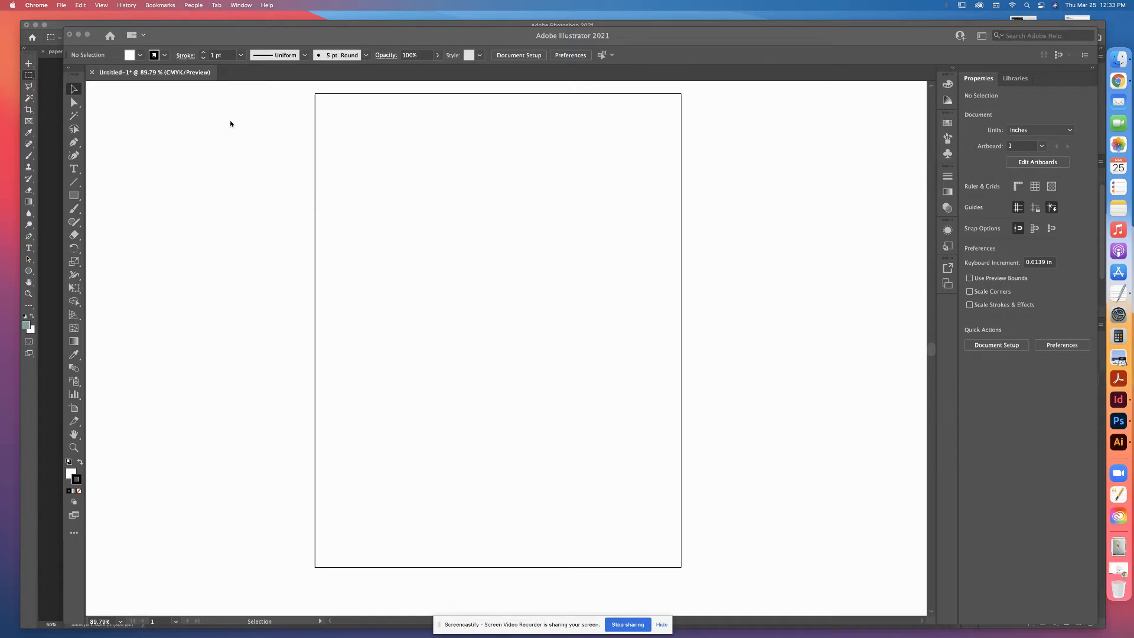
Switch to Adobe Illustrator and shift the floating Layers panel slightly farther from the artboard
click(247, 124)
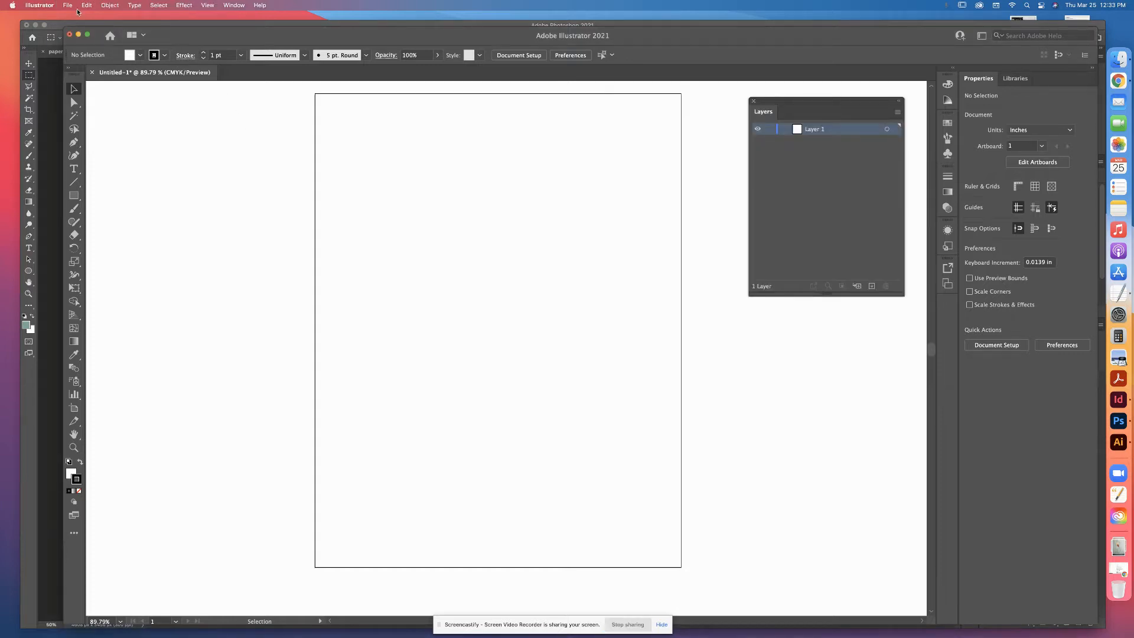
click(68, 6)
mouse_move(110, 5)
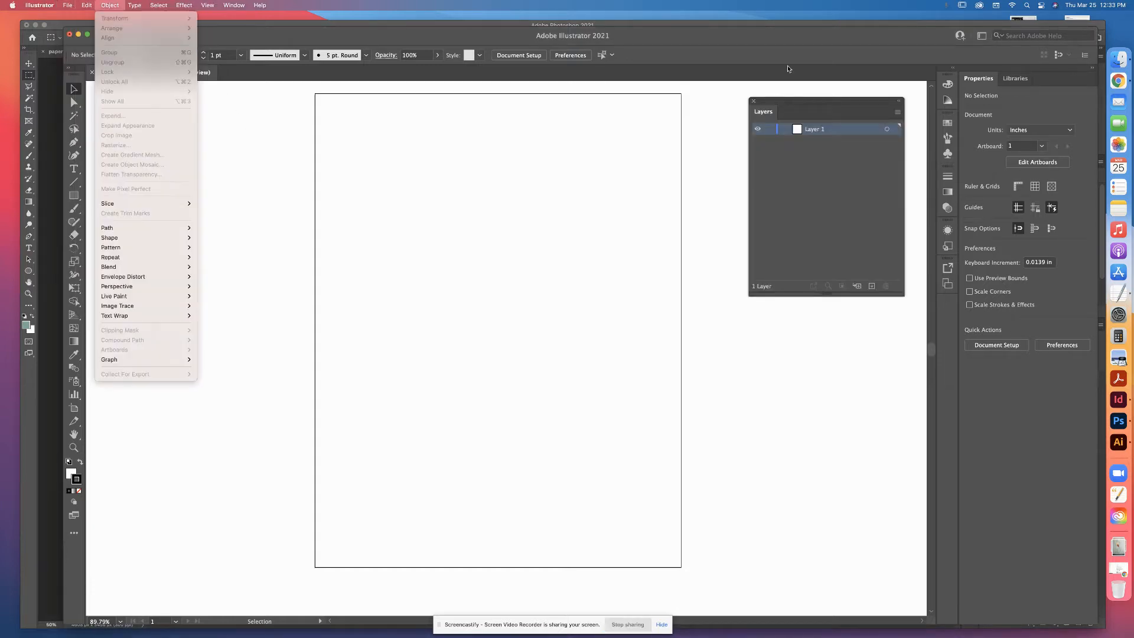
click(812, 110)
drag(805, 104, 818, 101)
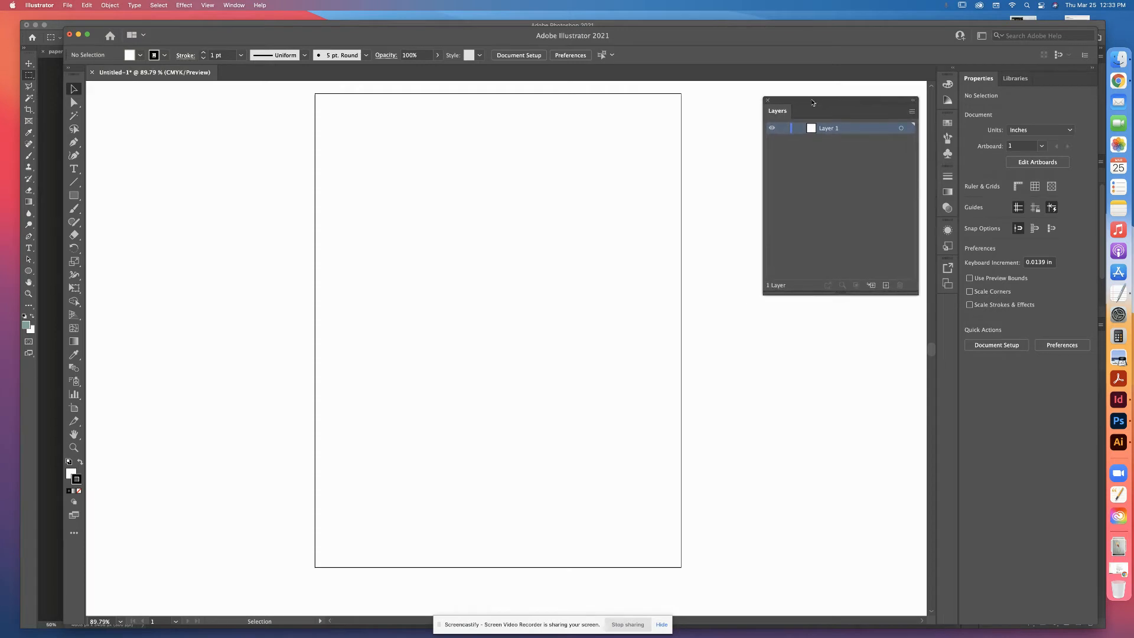
Place IMG_0343.JPG, IMG_0314.JPG and IMG_0336.PNG from Downloads as small linked images stacked on the pasteboard beside the artboard
click(66, 7)
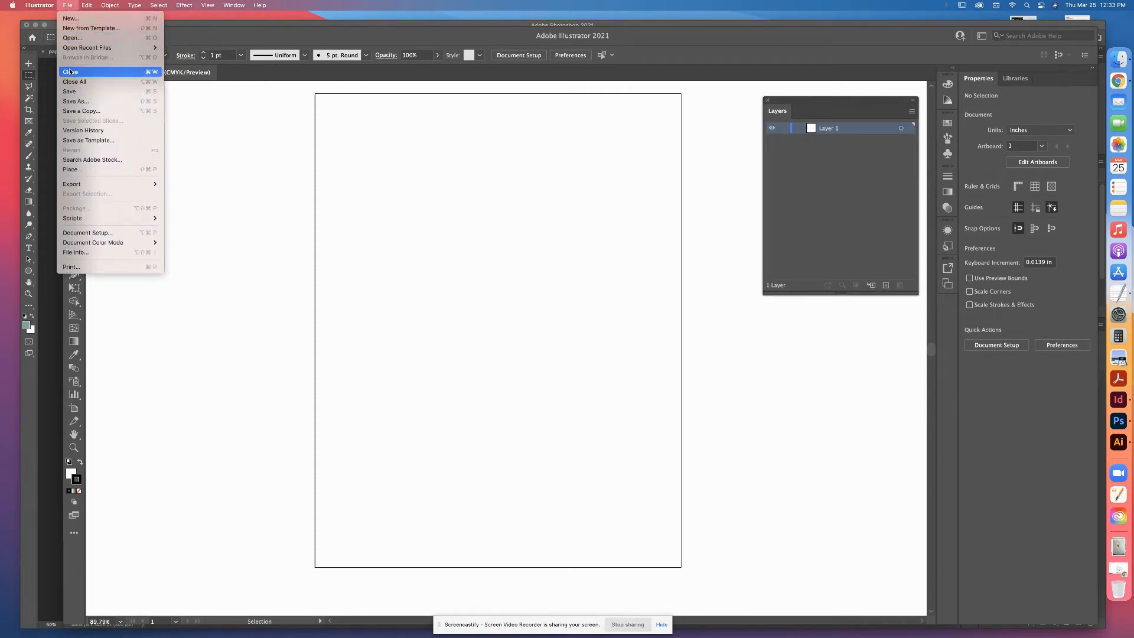
click(77, 170)
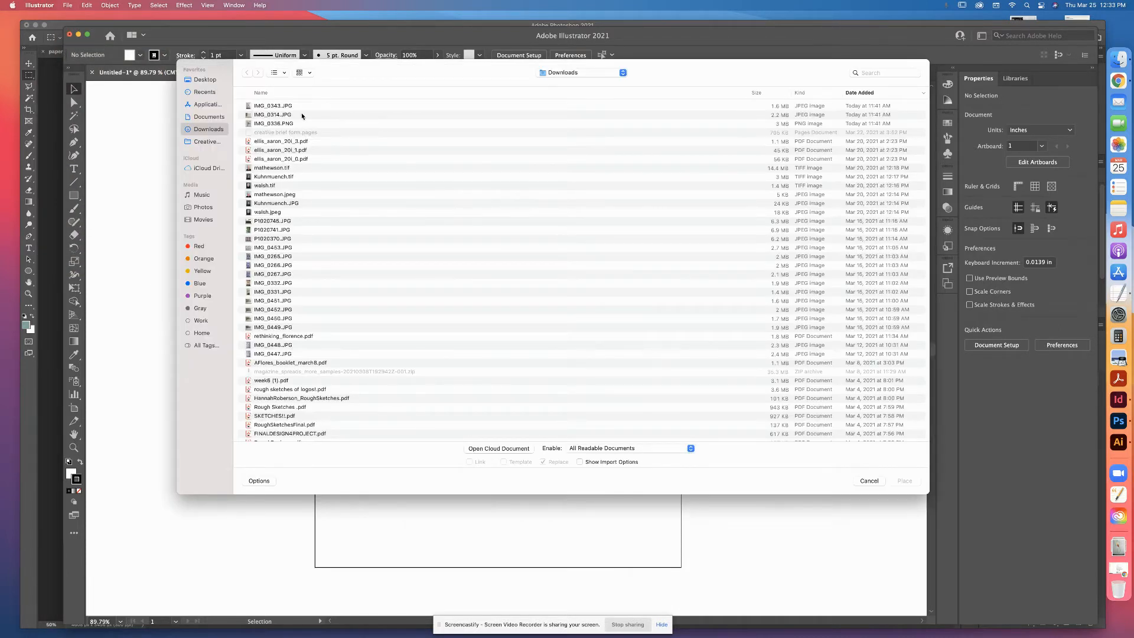
click(277, 107)
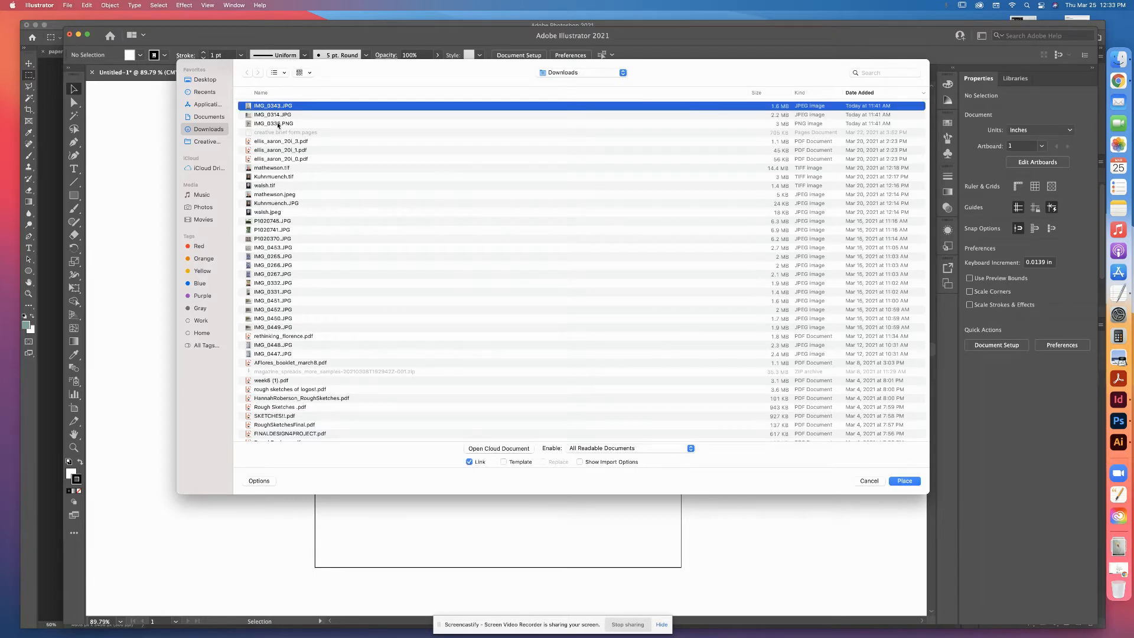
shift+click(290, 122)
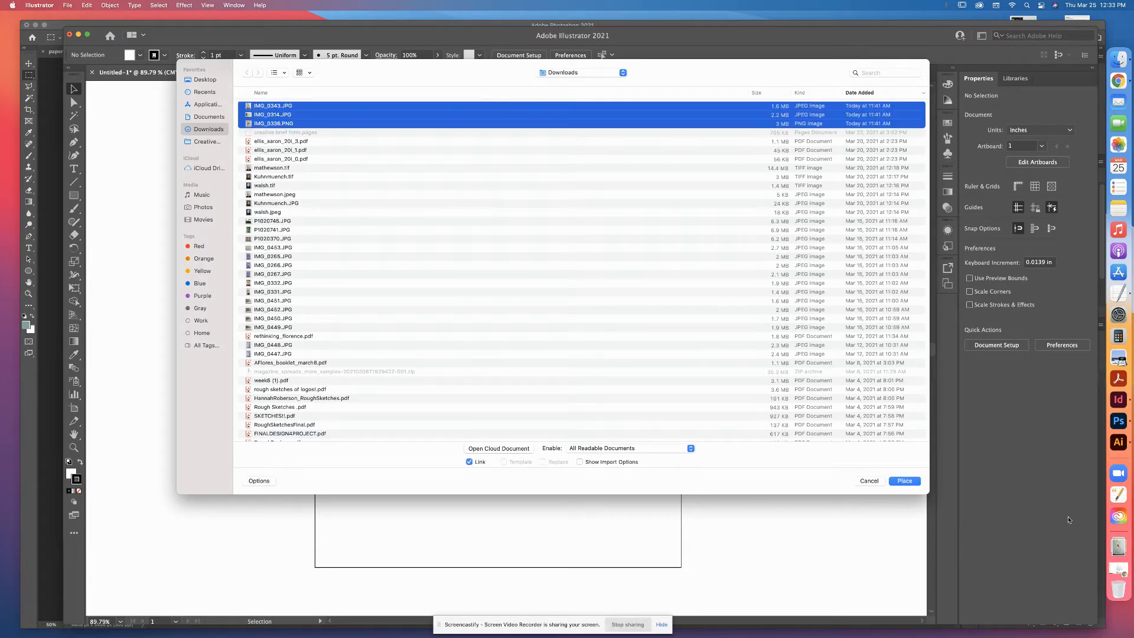
click(908, 482)
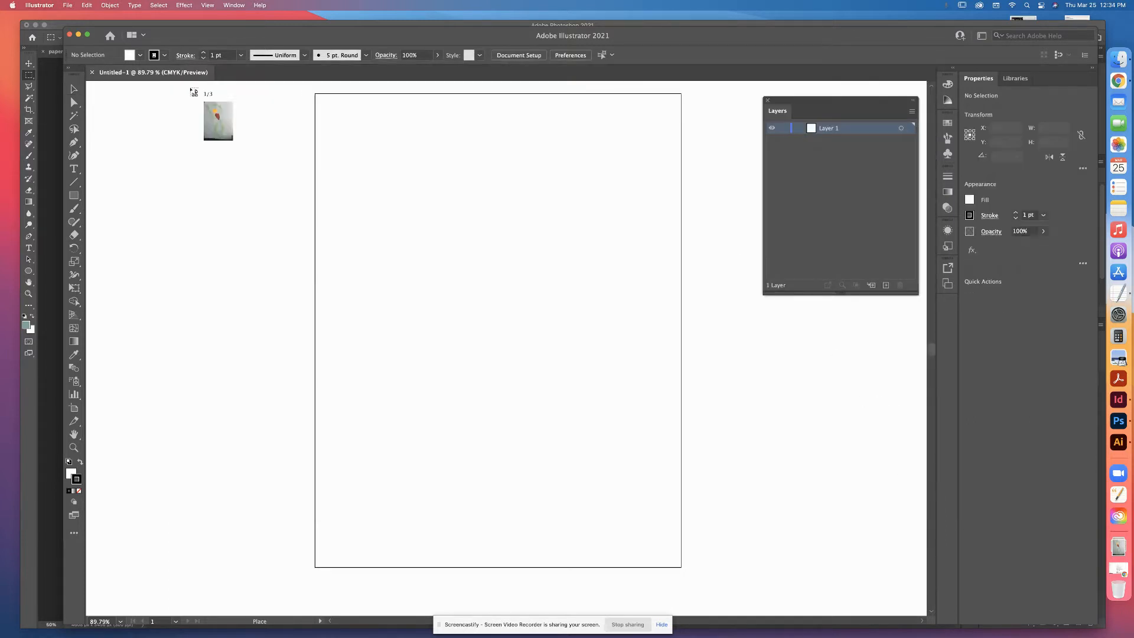
drag(103, 93, 230, 194)
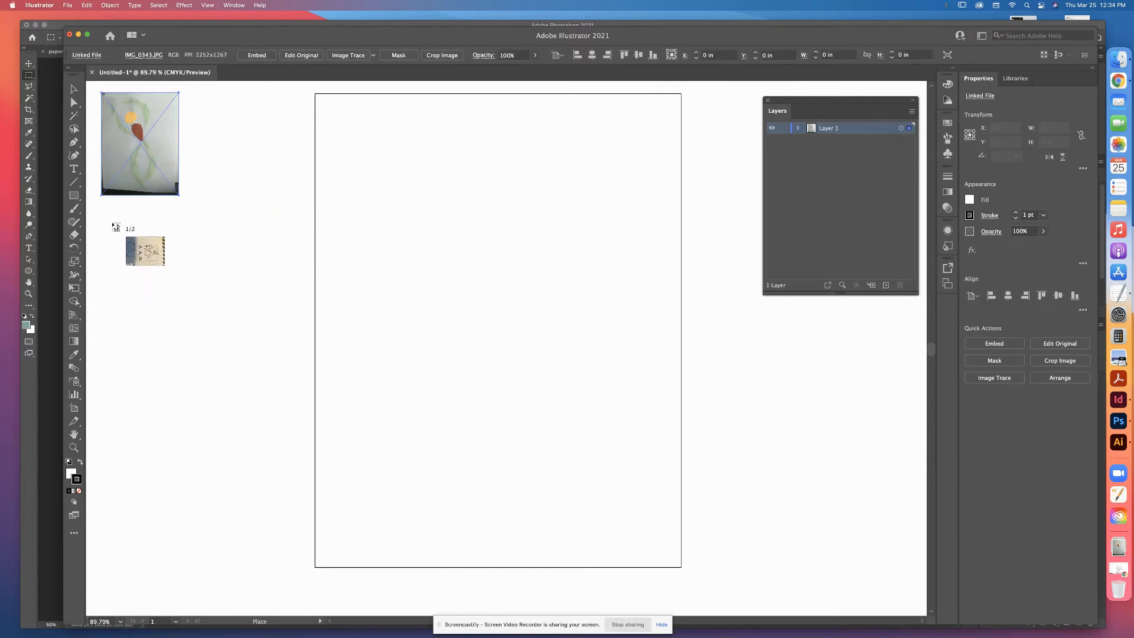
drag(102, 208, 202, 329)
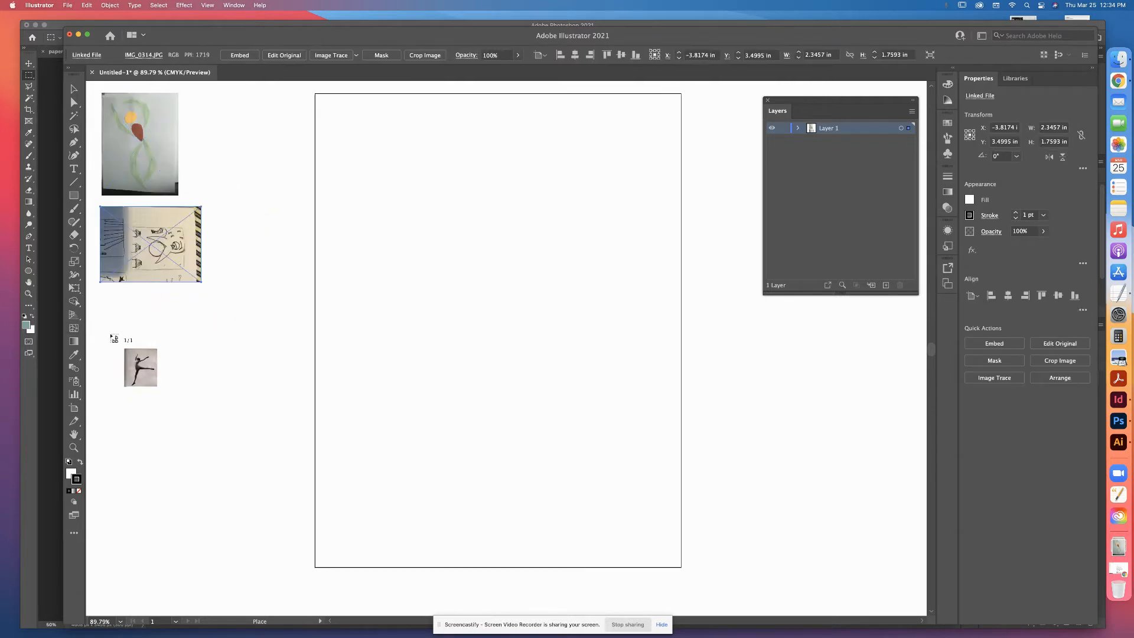
drag(102, 303, 290, 464)
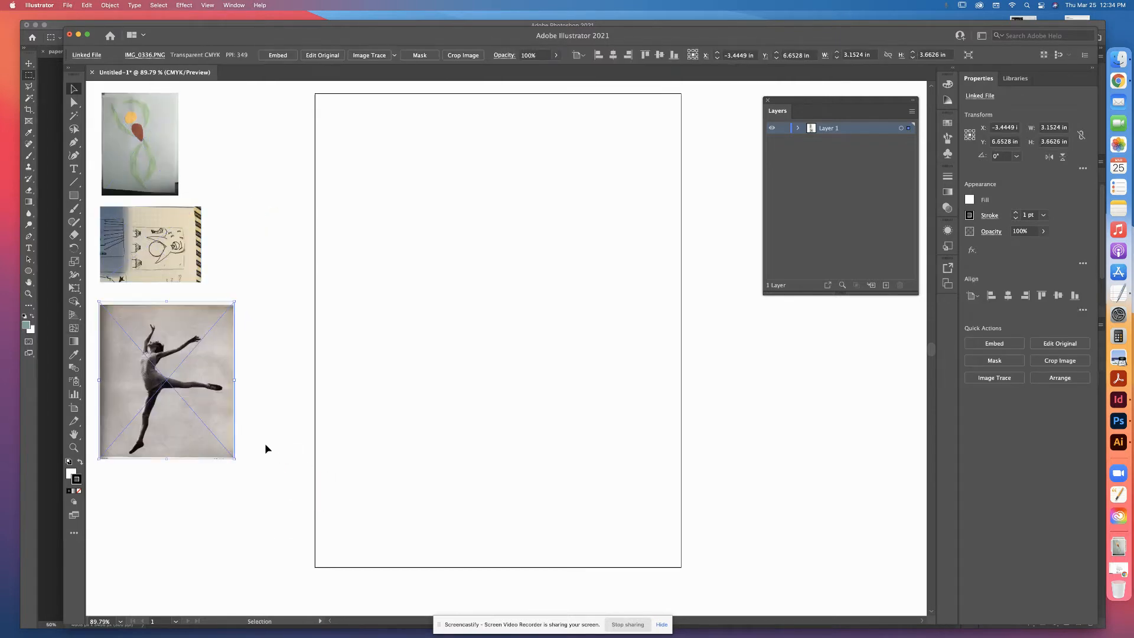
Rotate the notebook sketch image by 90° so that the drawing stands upright
click(193, 258)
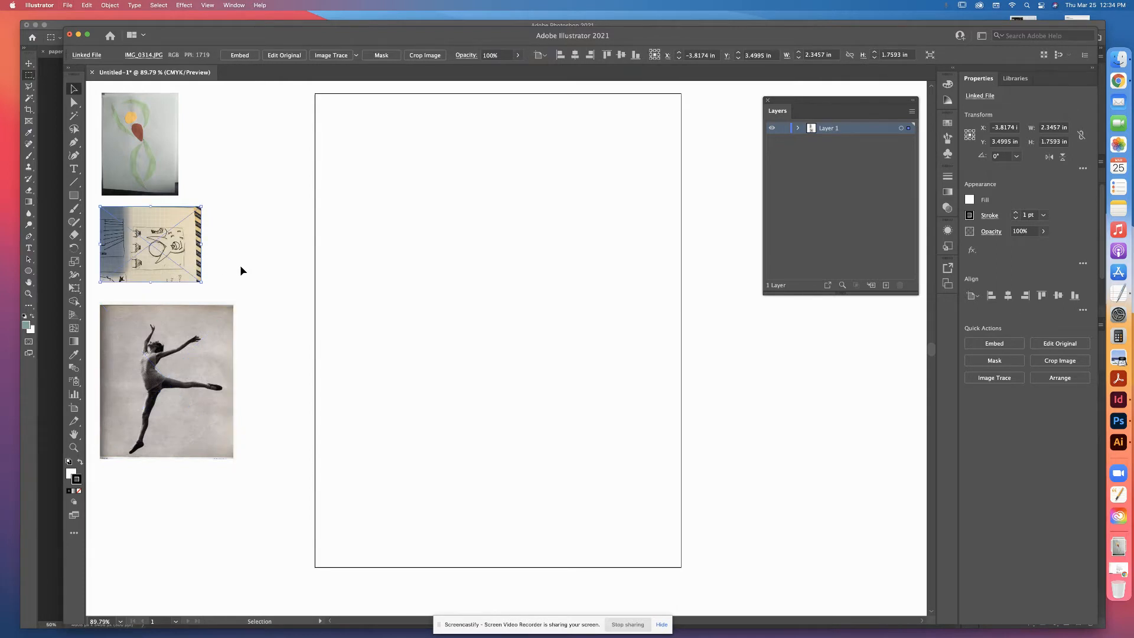
key(r)
mouse_move(224, 276)
mouse_down()
mouse_move(167, 211)
mouse_move(170, 221)
mouse_up()
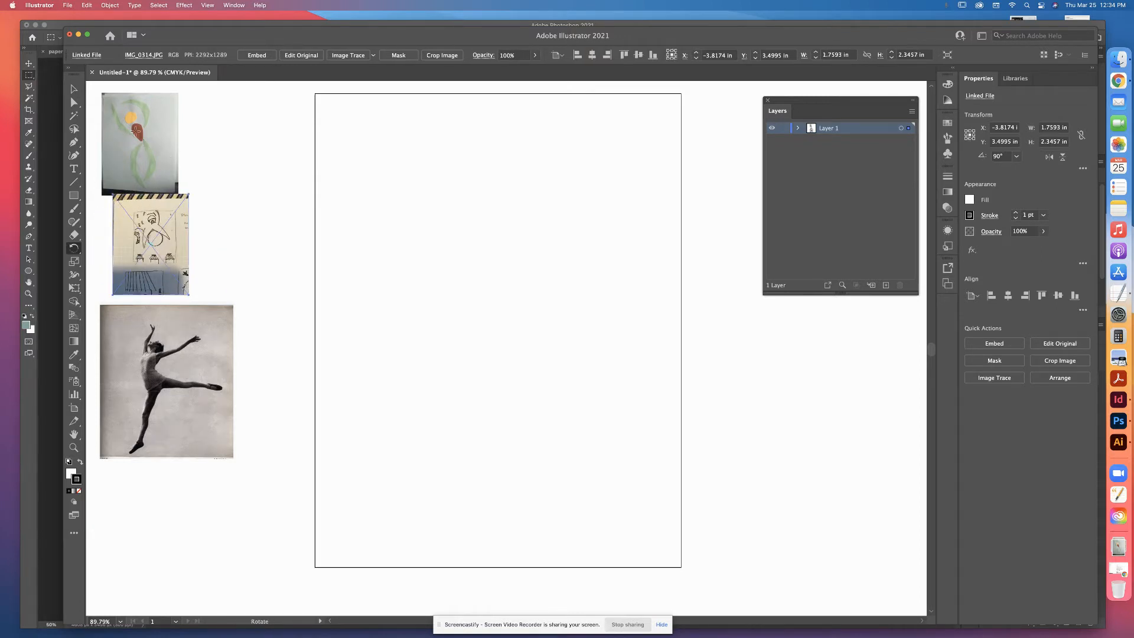
Rename Layer 1 to "artwork / image" and deselect the artwork
double_click(826, 128)
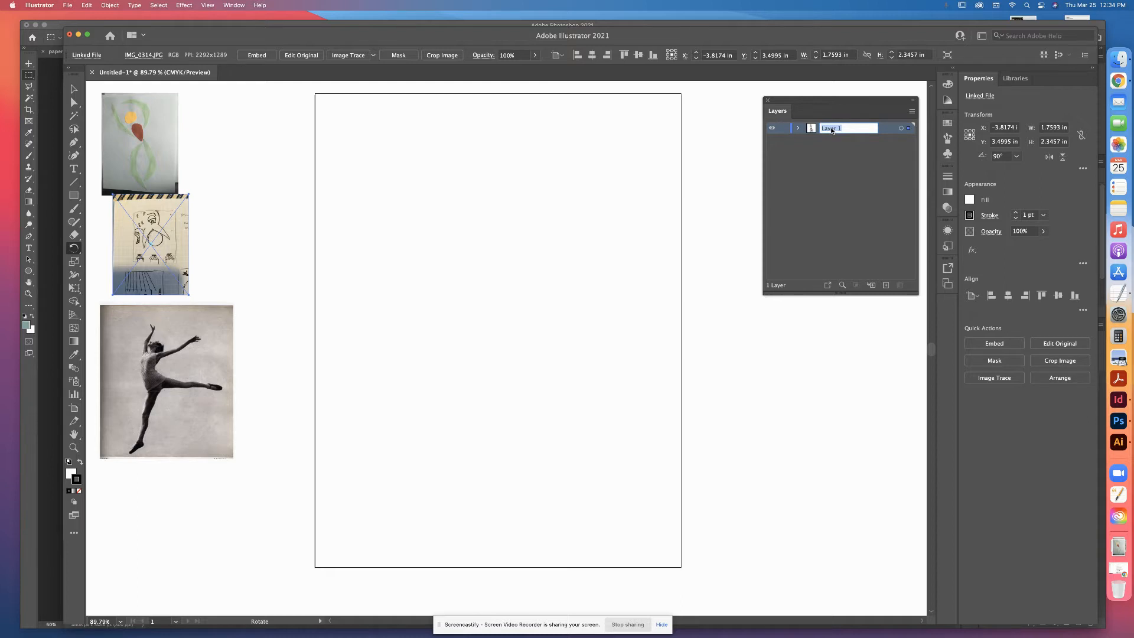
text(a)
text(rtwork / image)
click(74, 89)
click(203, 130)
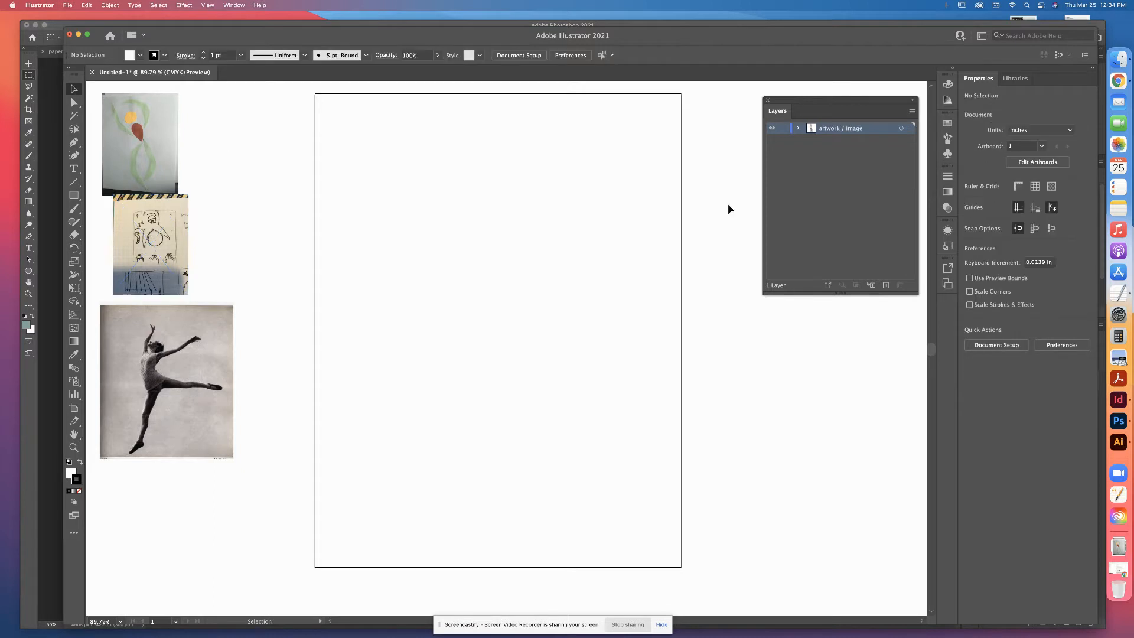
Move the paper cut-out figure image onto the artboard, enlarge it to about 7.54 × 10.05 in and center it
click(142, 131)
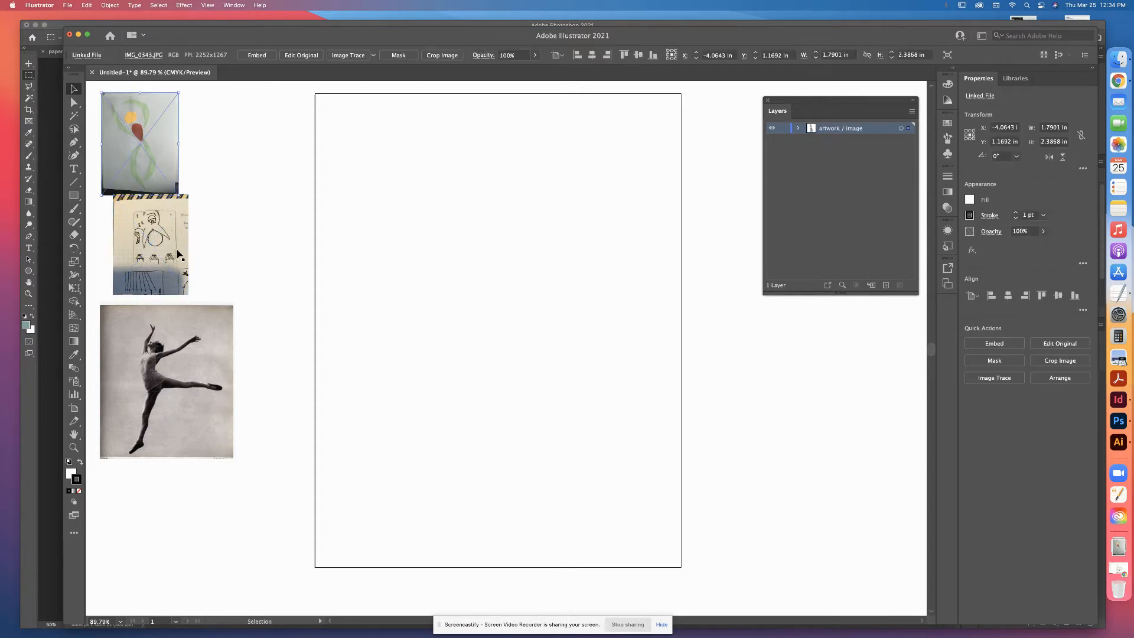
drag(165, 143, 425, 165)
drag(438, 217, 701, 451)
drag(616, 371, 593, 370)
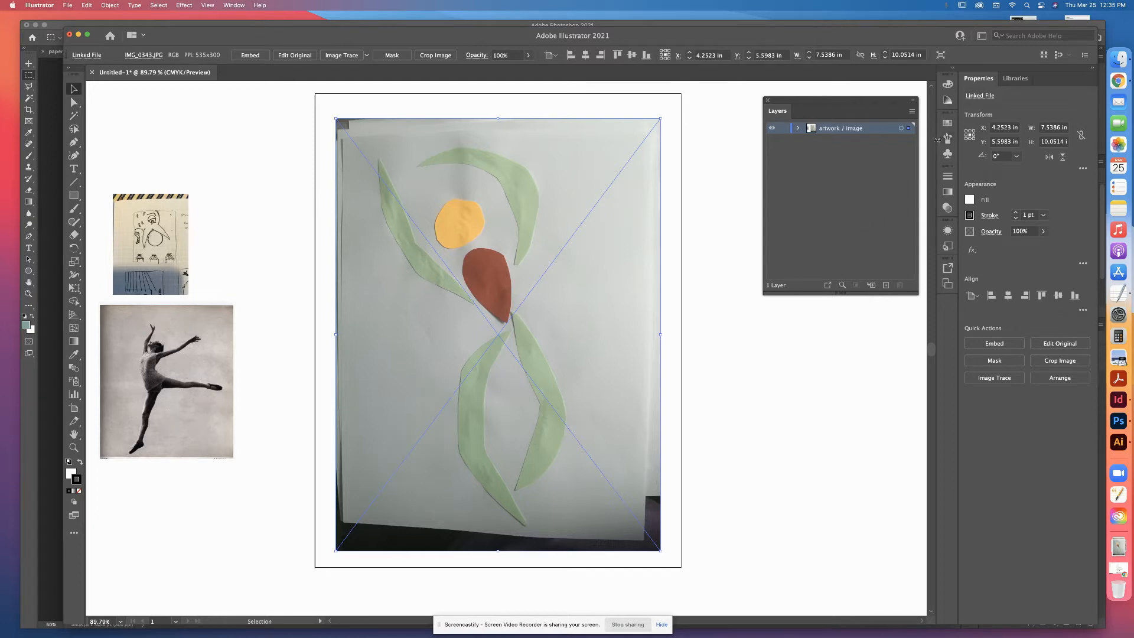
Move the notebook sketch over the artboard and enlarge it to about 7.6 × 10.13 in
mouse_move(119, 214)
mouse_down()
mouse_move(197, 207)
mouse_move(254, 159)
mouse_move(302, 144)
mouse_up()
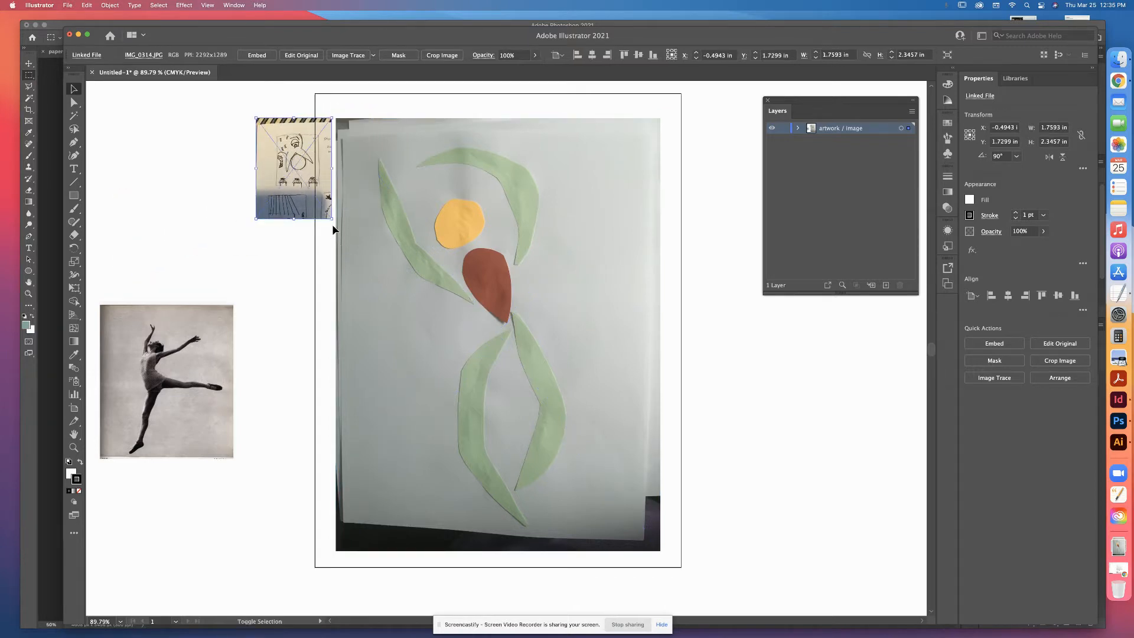
mouse_move(331, 219)
mouse_down()
mouse_move(574, 415)
mouse_move(711, 551)
mouse_up()
drag(484, 246, 557, 249)
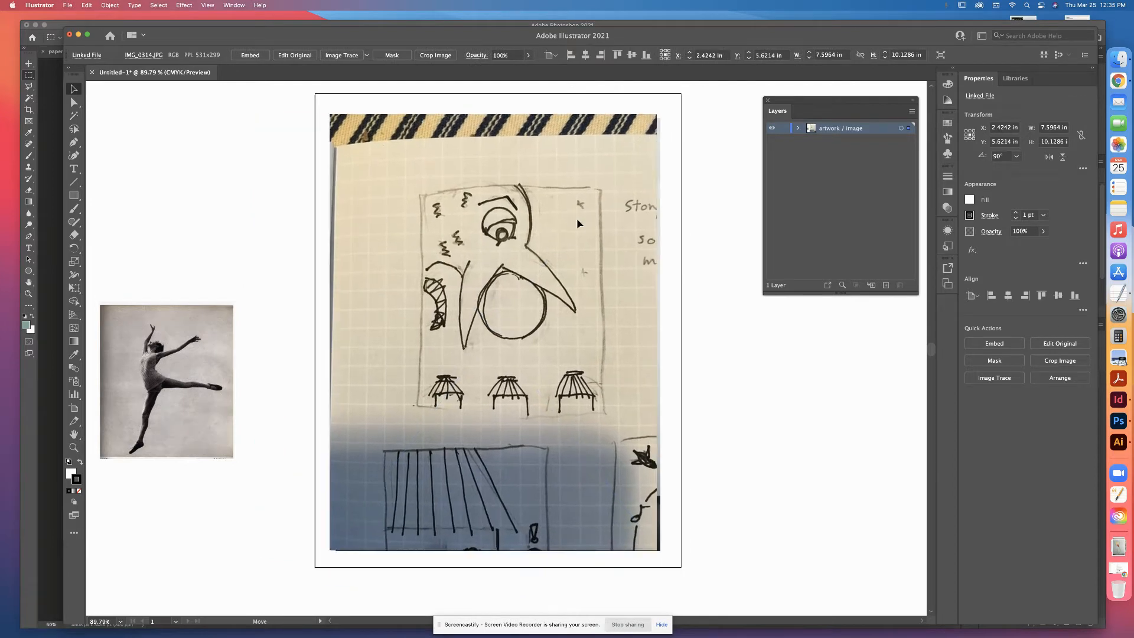
Move the enlarged notebook sketch off the artboard onto the pasteboard along the artboard's left side
mouse_move(423, 248)
mouse_down()
mouse_move(574, 267)
mouse_move(265, 228)
mouse_move(330, 235)
mouse_up()
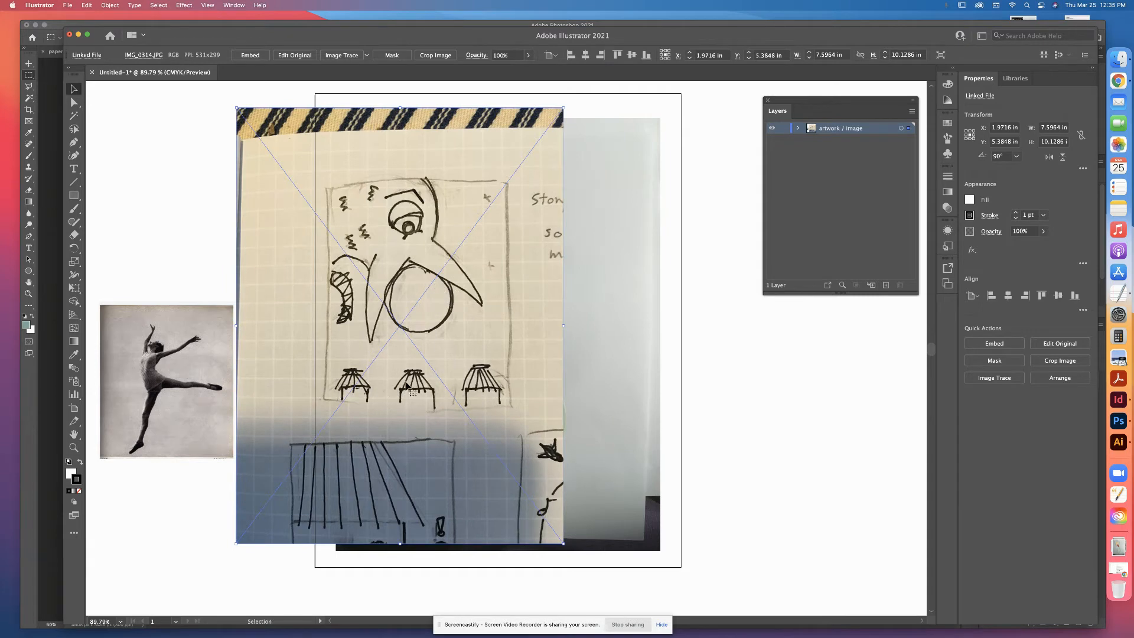
drag(319, 180, 261, 151)
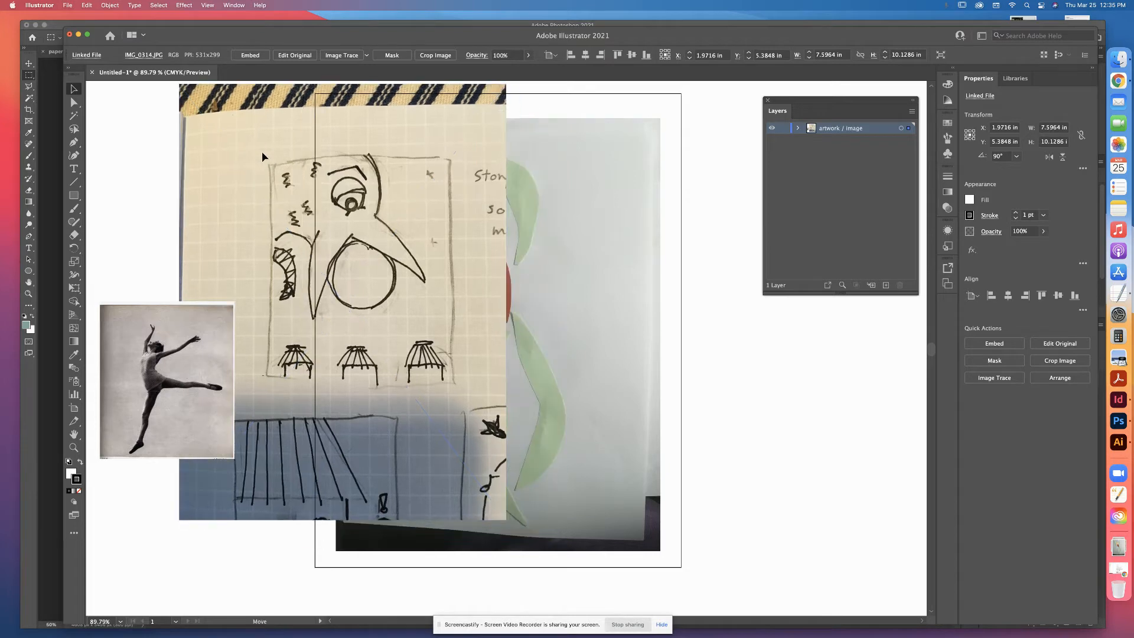
drag(419, 171, 228, 175)
Enlarge the dancer photo to about 8.37 × 9.72 in and position it over the artboard
click(225, 425)
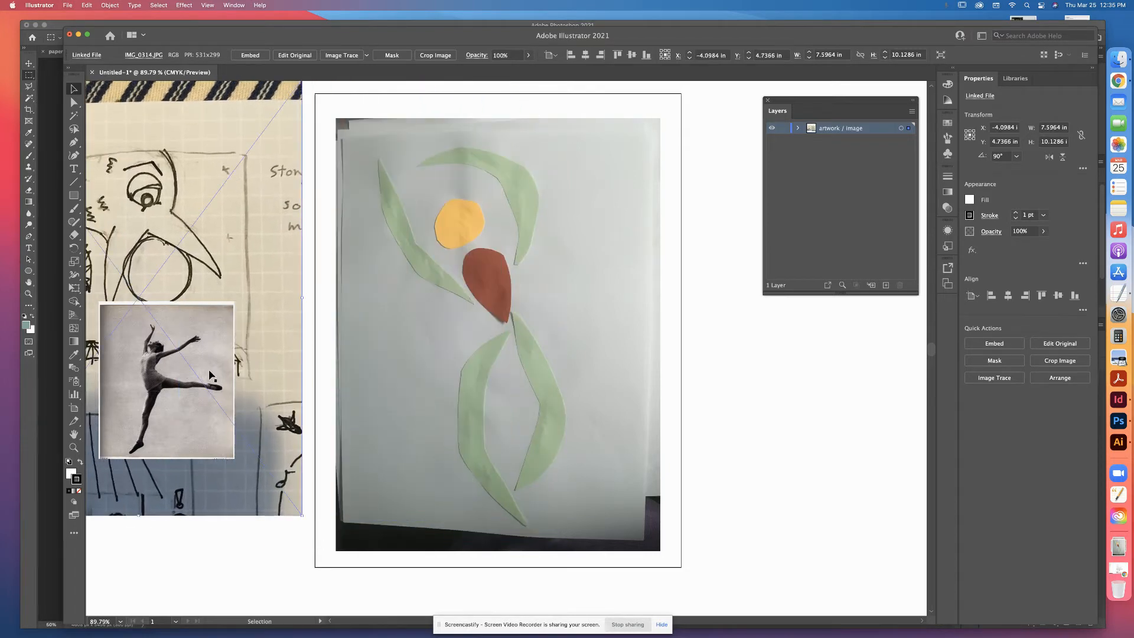
drag(238, 460, 344, 586)
drag(344, 302, 486, 171)
drag(197, 338, 418, 285)
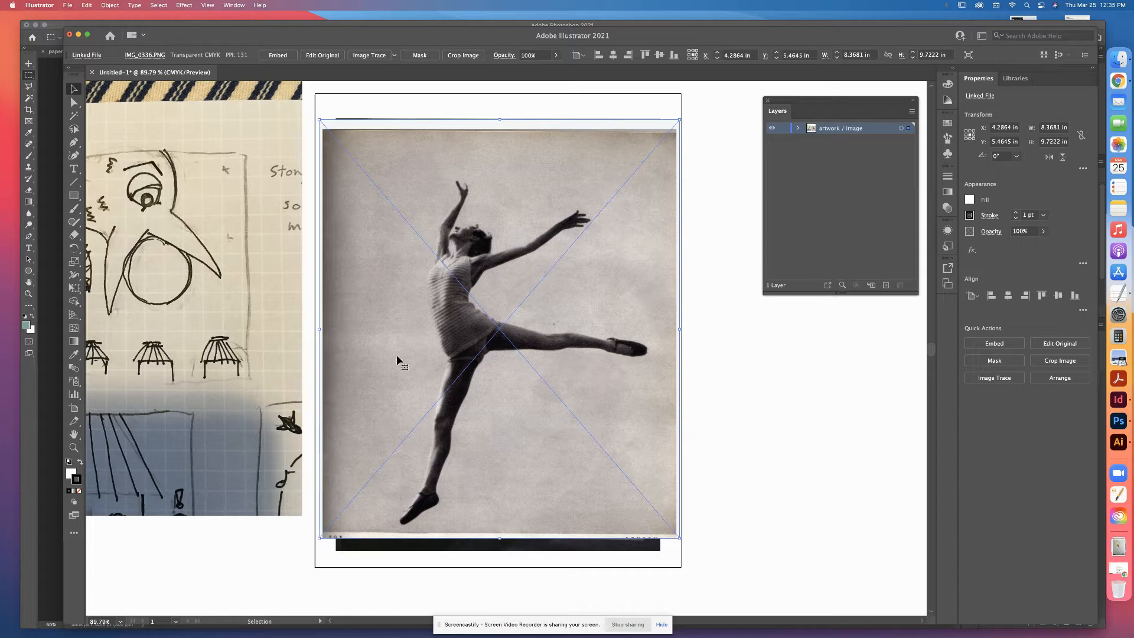
Lower the notebook sketch slightly beside the artboard and move the dancer photo off the artboard to the pasteboard beneath the sketch
drag(382, 373, 756, 375)
drag(238, 323, 235, 347)
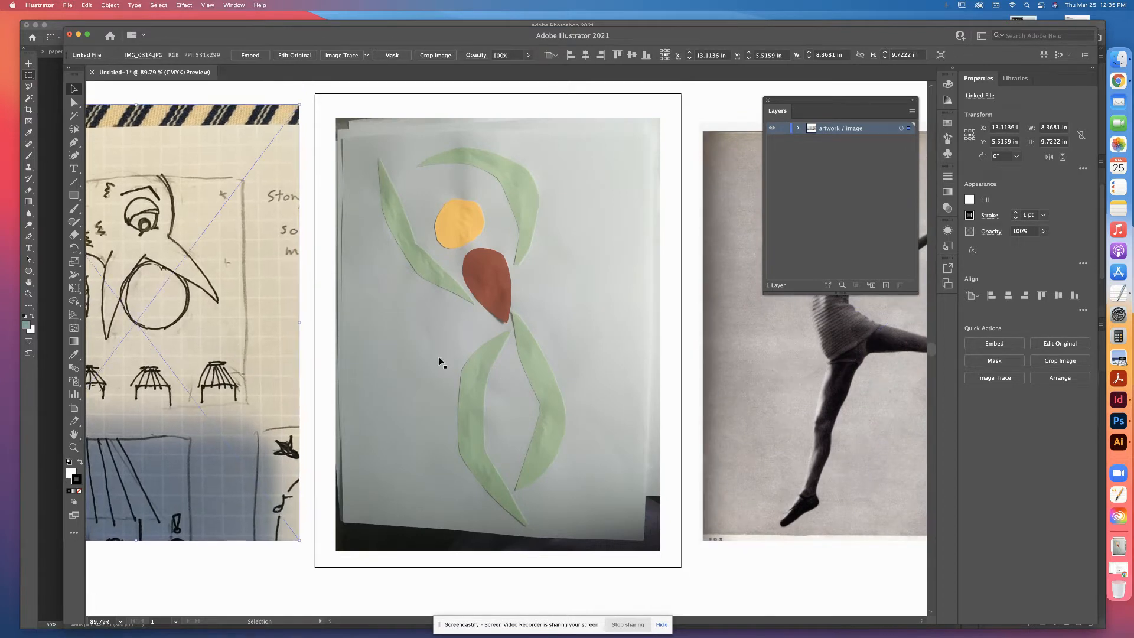
click(807, 449)
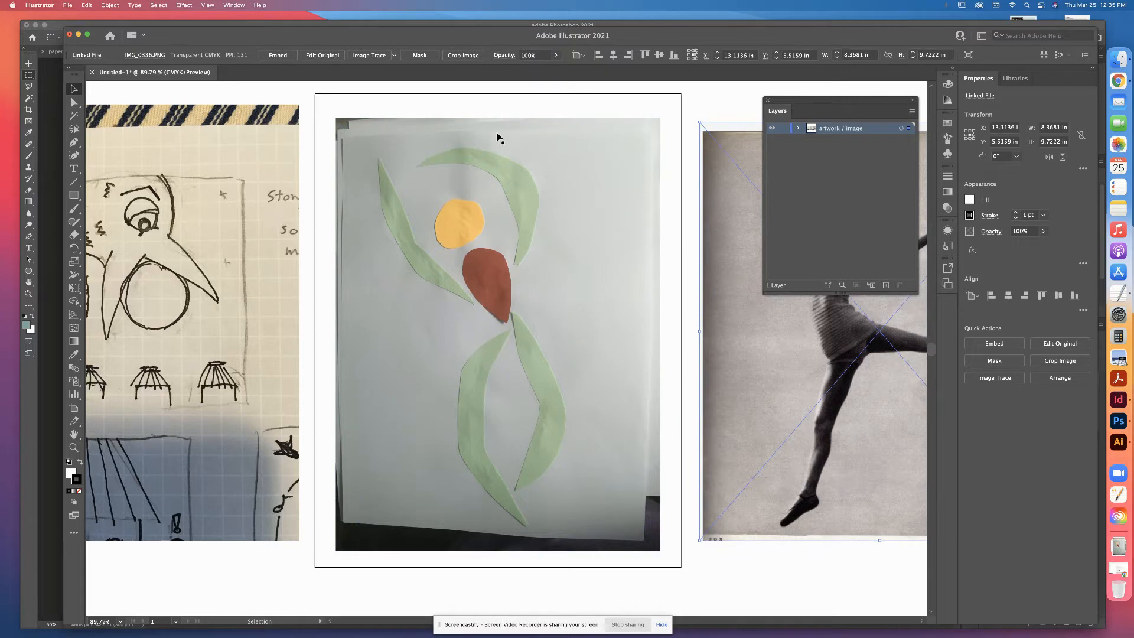
click(417, 112)
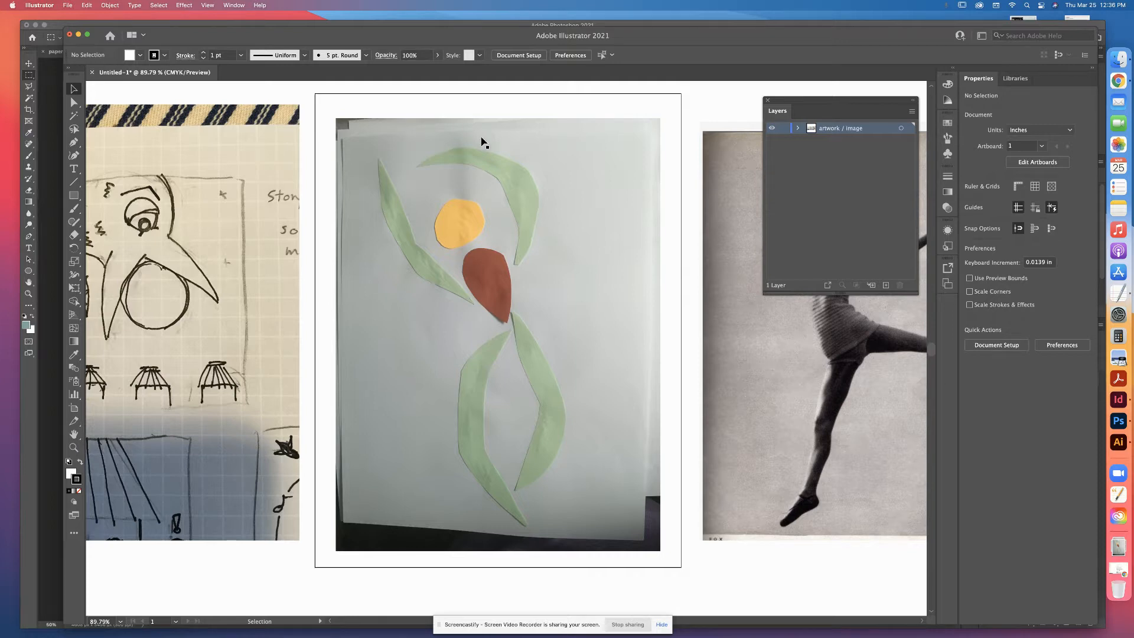
click(514, 144)
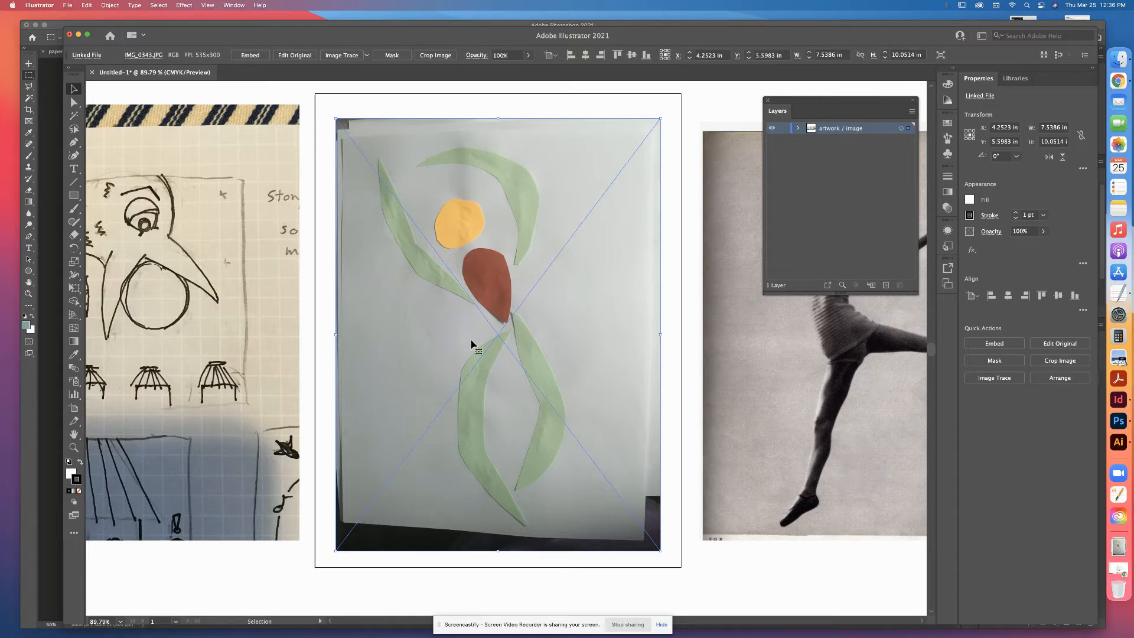
drag(733, 133, 267, 576)
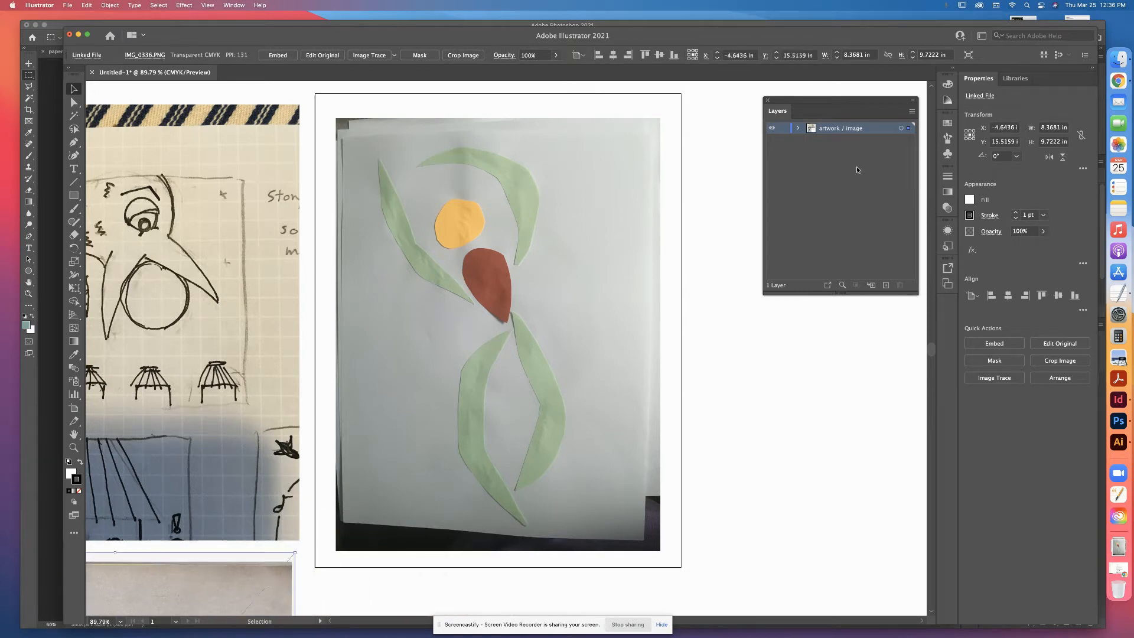
Lock the "artwork / image" layer and create a new layer above it
click(530, 211)
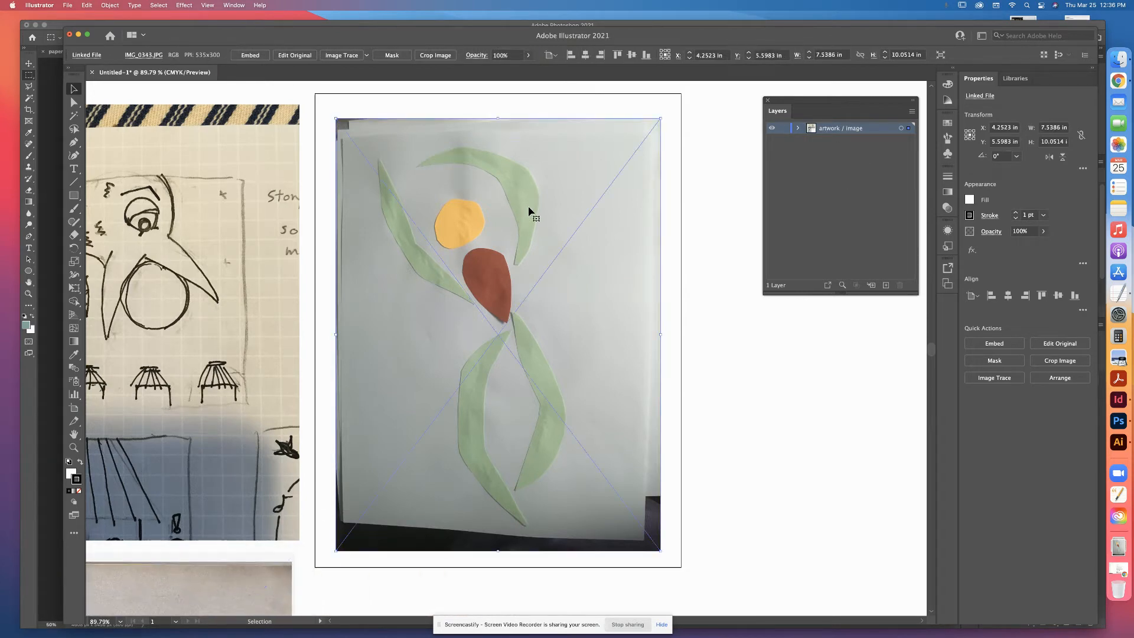
click(784, 128)
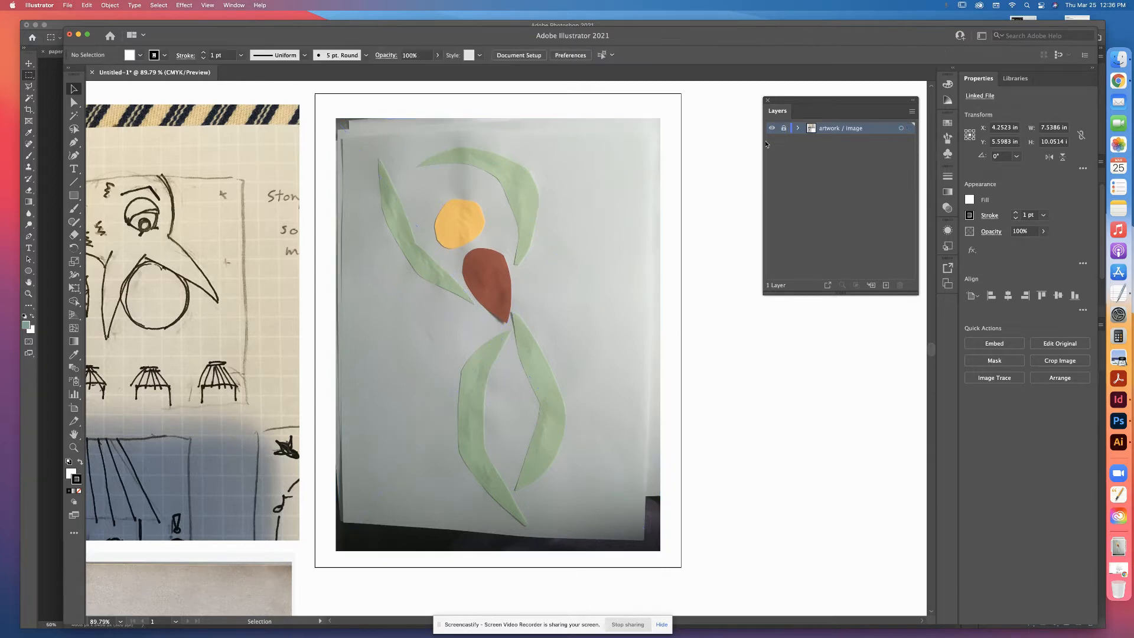
click(886, 287)
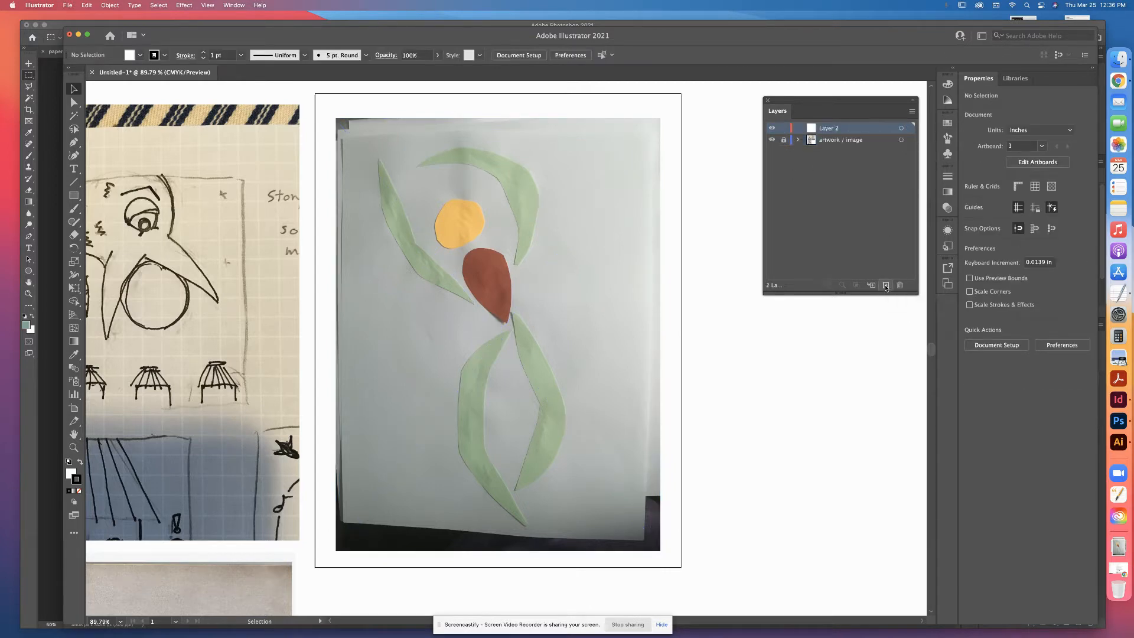
key(super+1)
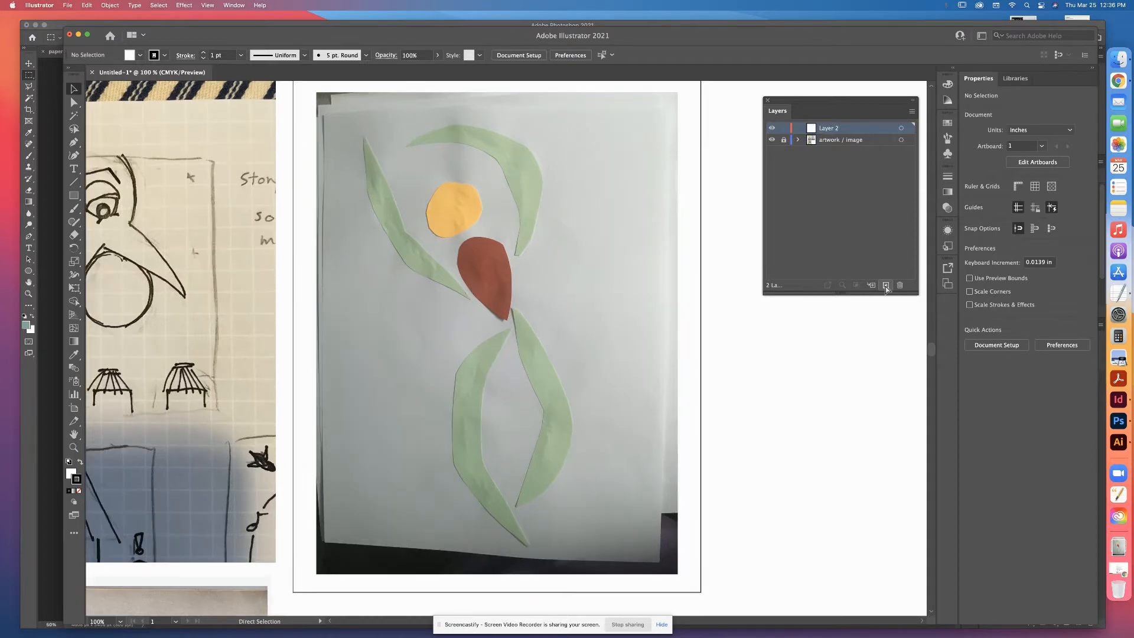
click(78, 144)
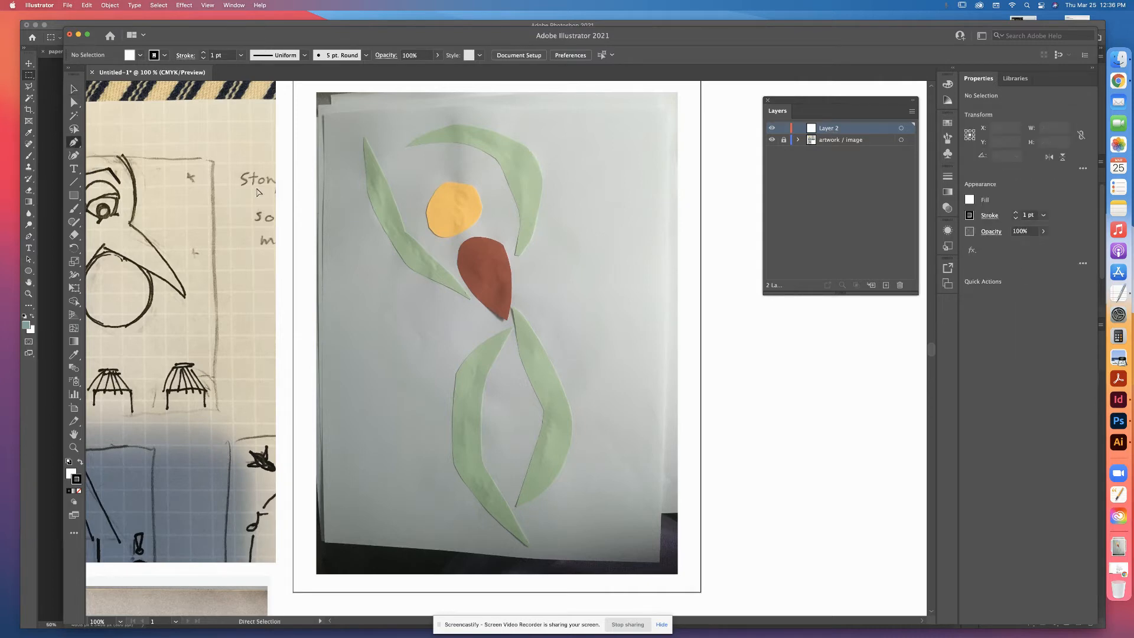
key(super+equal)
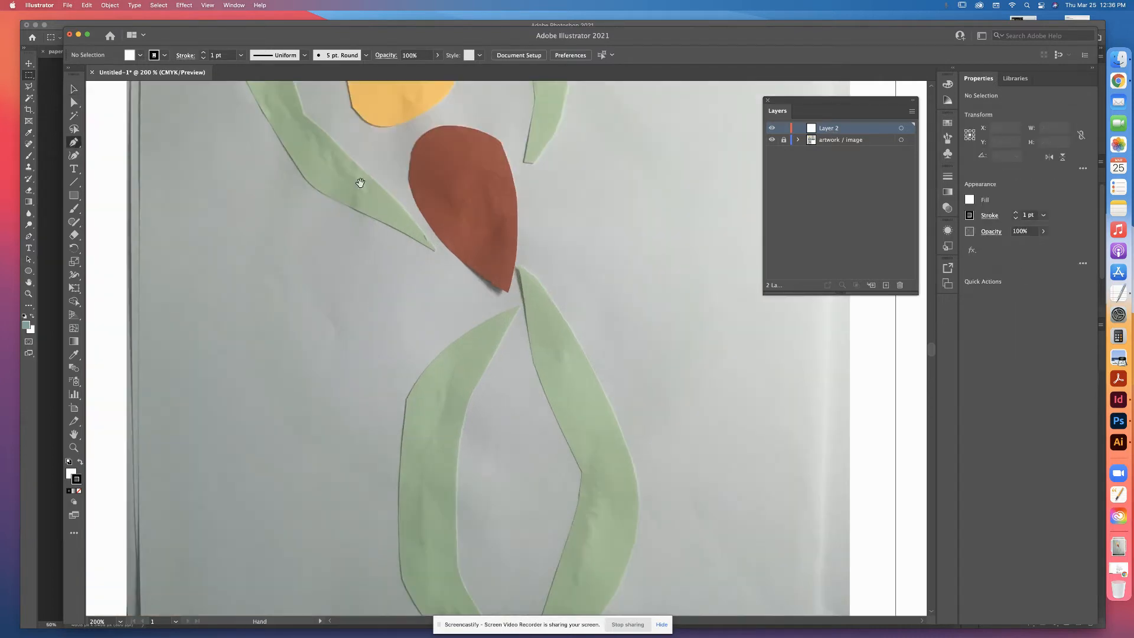
drag(439, 179, 467, 372)
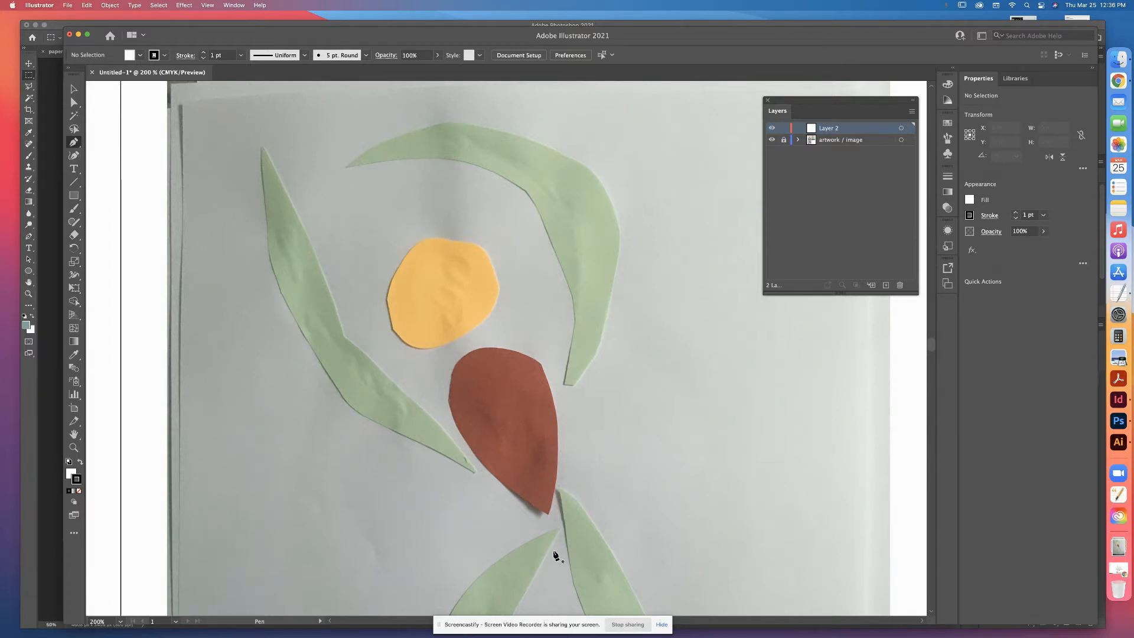
click(549, 513)
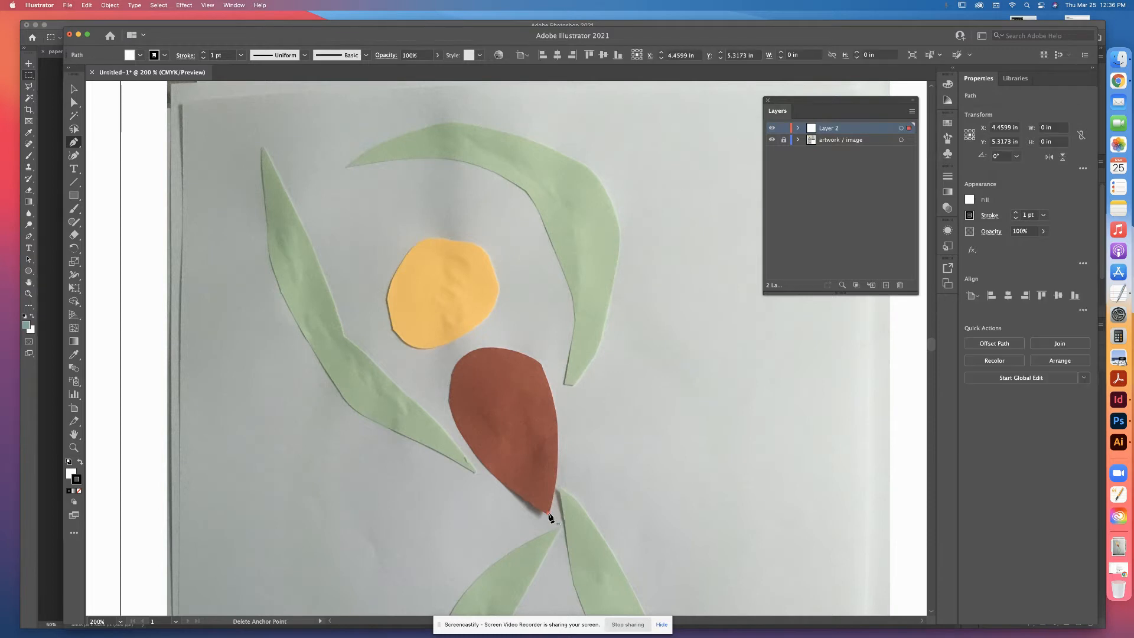
key(s)
key(Delete)
key(v)
scroll(548, 513, down, 2)
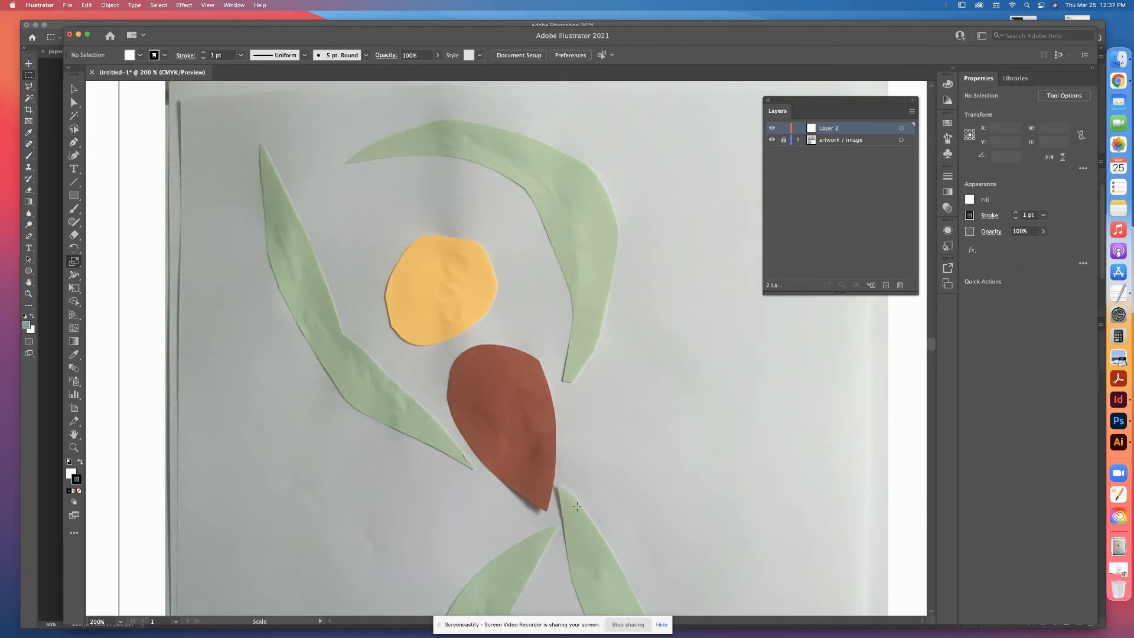
Save the document as artwork_article.eps in Illustrator EPS format in the JOUR315 folder, keeping the default EPS options
key(super+shift+s)
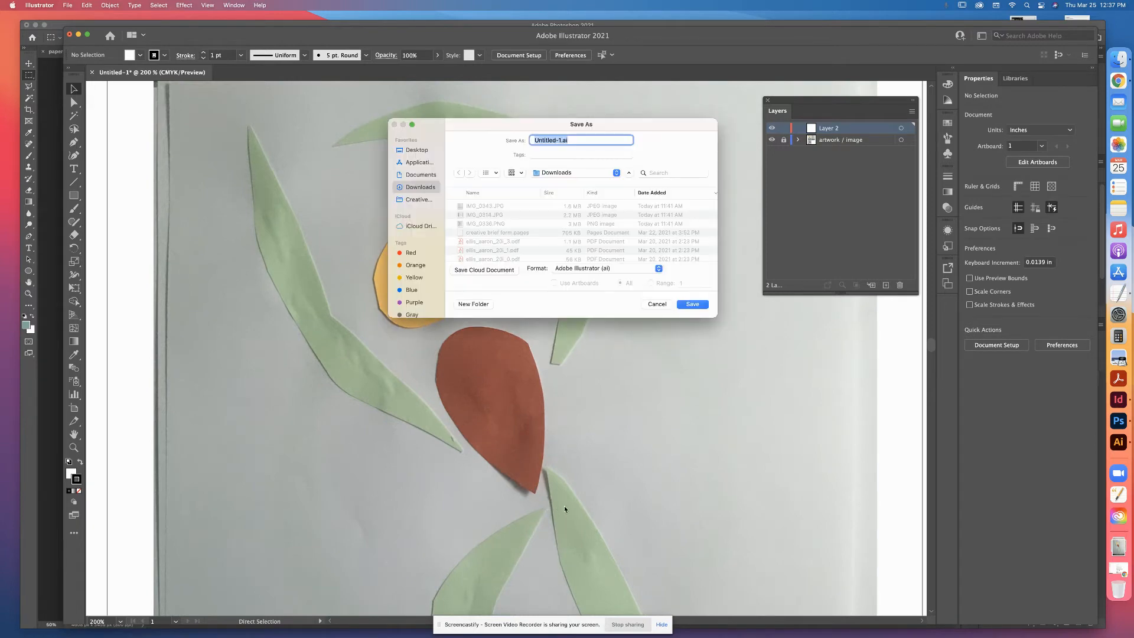
click(630, 269)
click(625, 281)
click(569, 173)
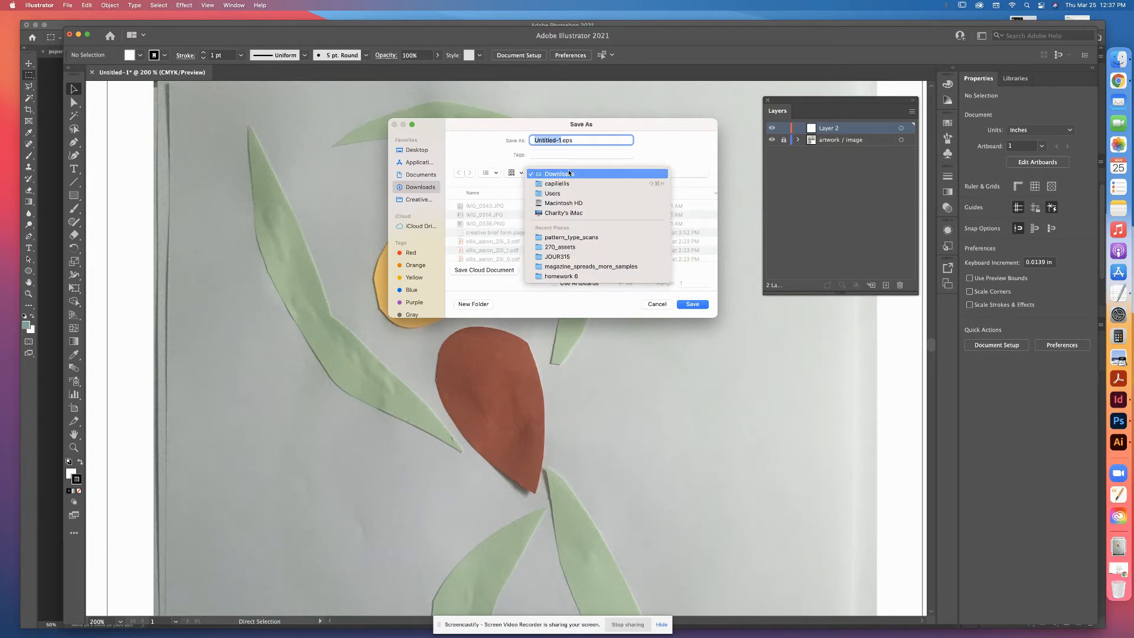
click(589, 255)
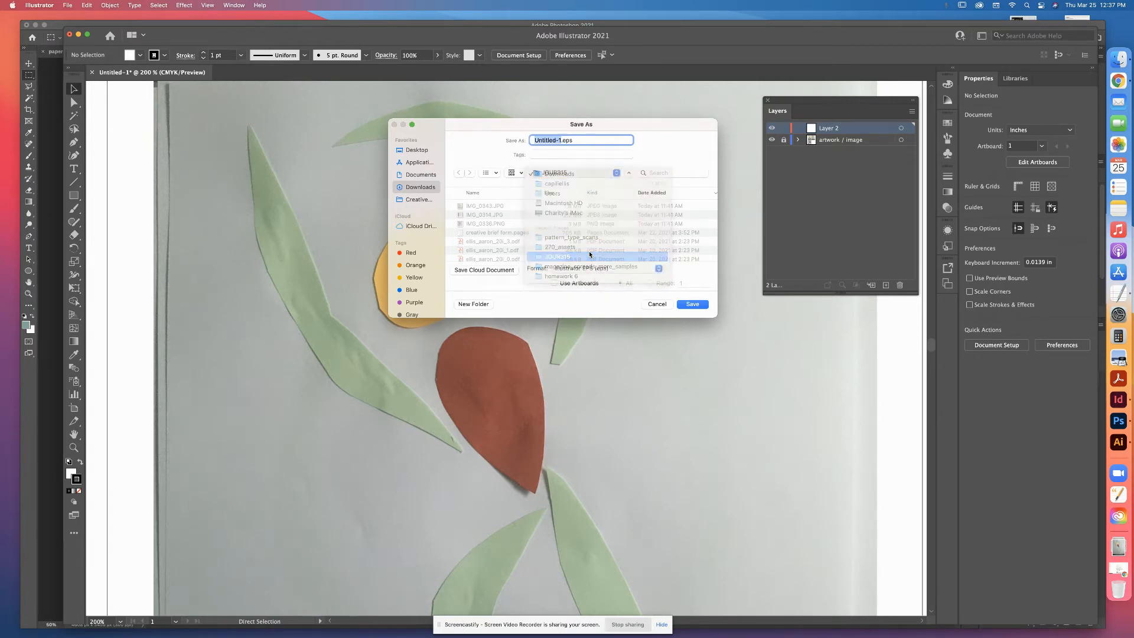
key(BackSpace)
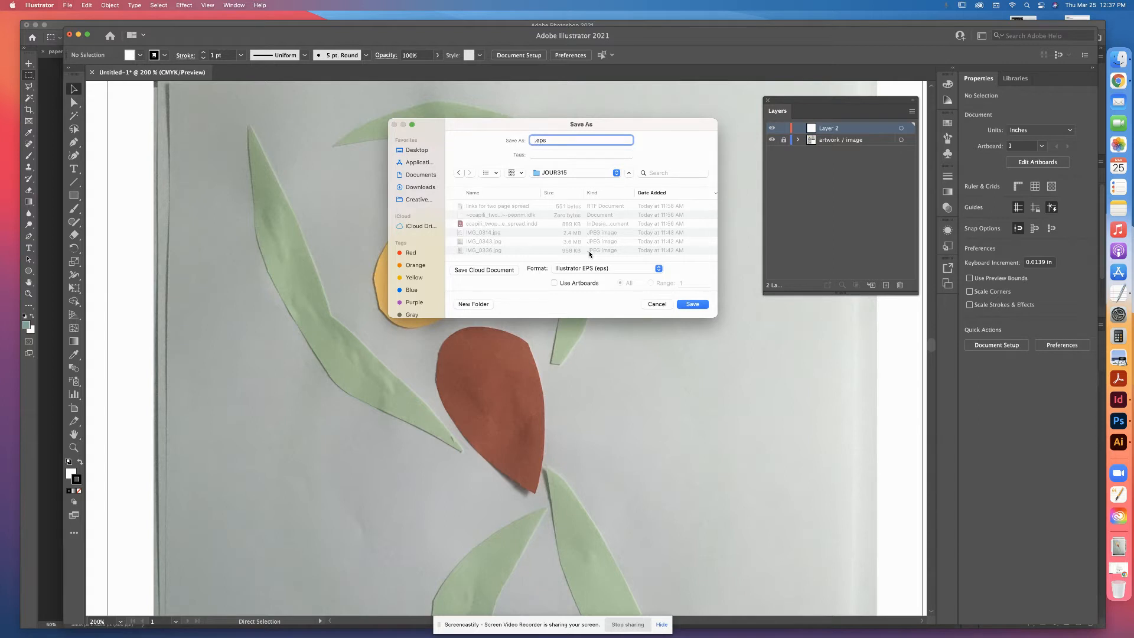
text(artwork_aiticle)
click(683, 305)
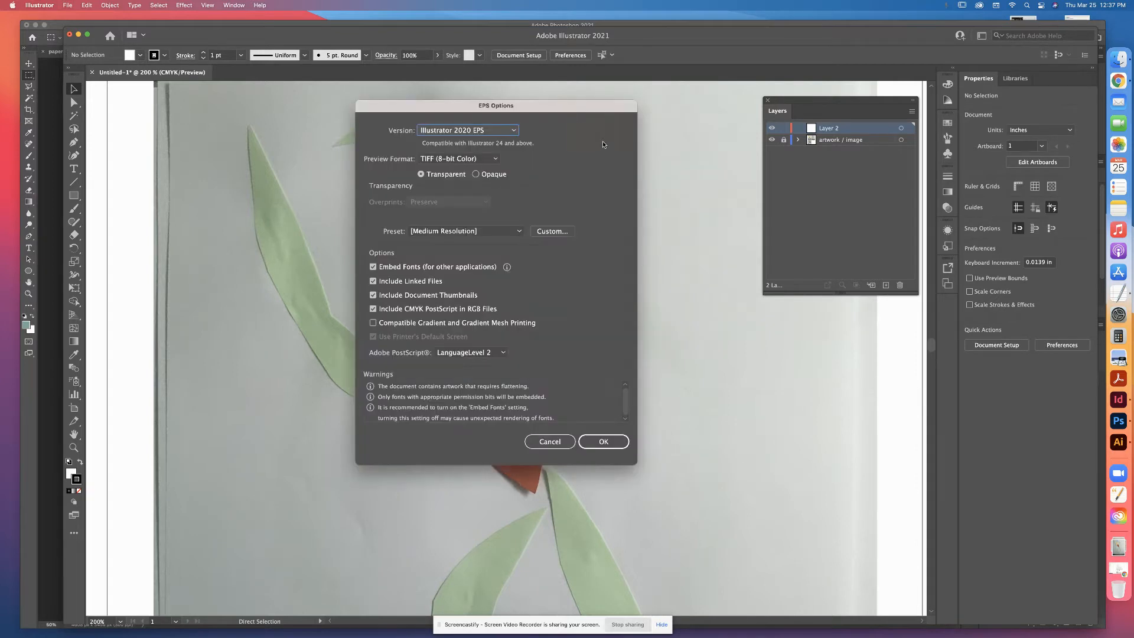
click(597, 444)
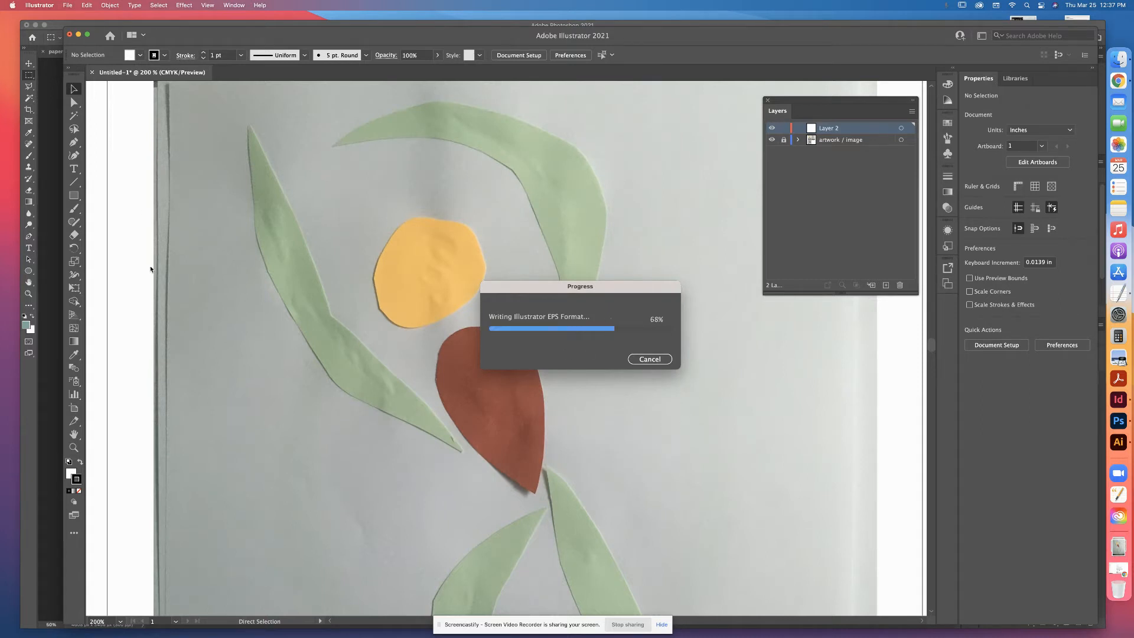
Set the fill to none and make the black stroke the active colour attribute
click(71, 473)
click(78, 491)
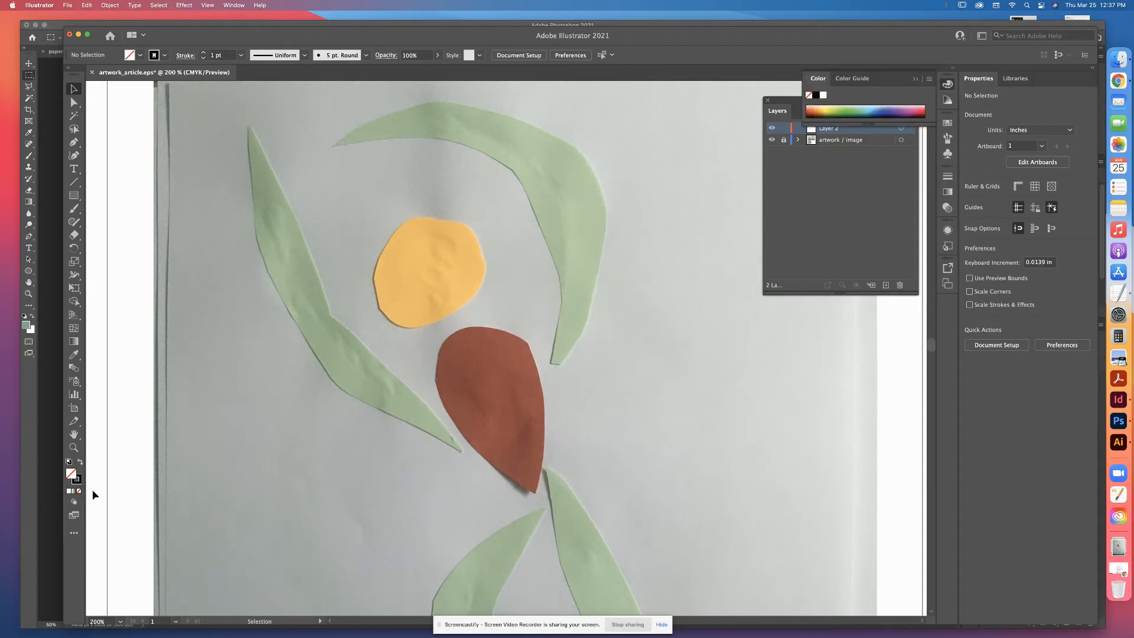
click(77, 481)
Trace the brown torso with the Pen tool as a closed curved path, starting and ending at its pointed lower tip
key(p)
key(super)
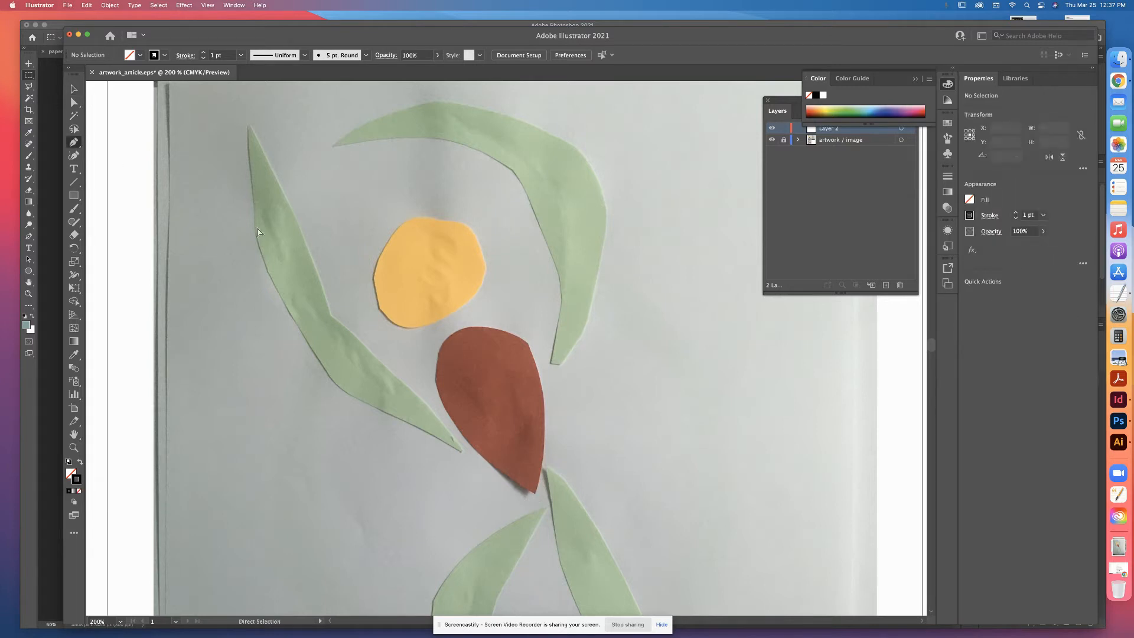
key(super+equal)
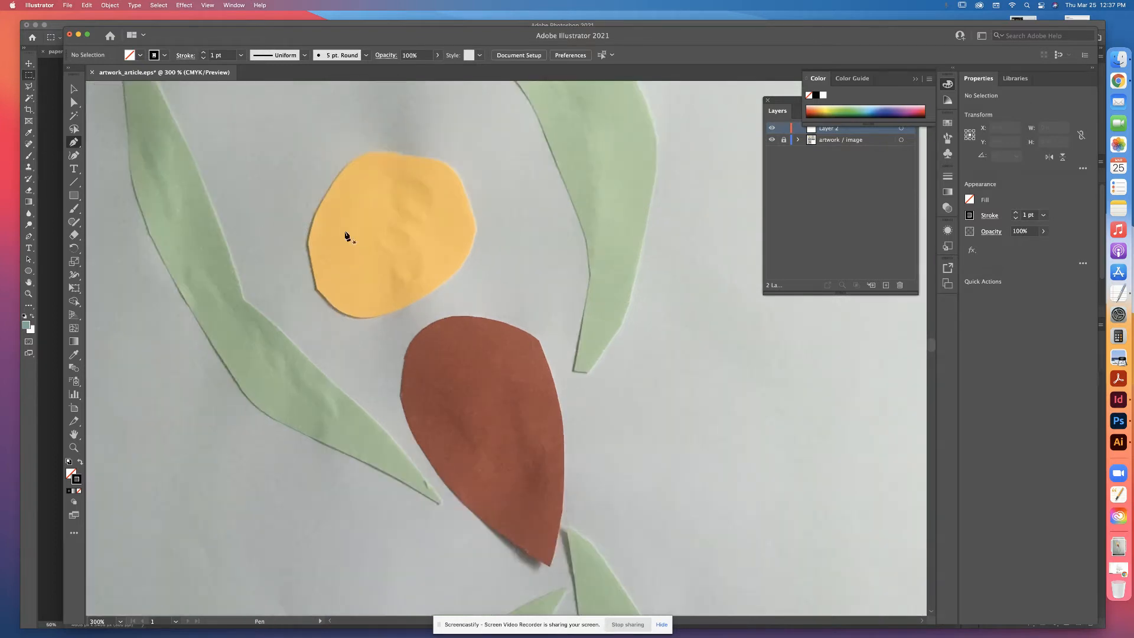
click(550, 567)
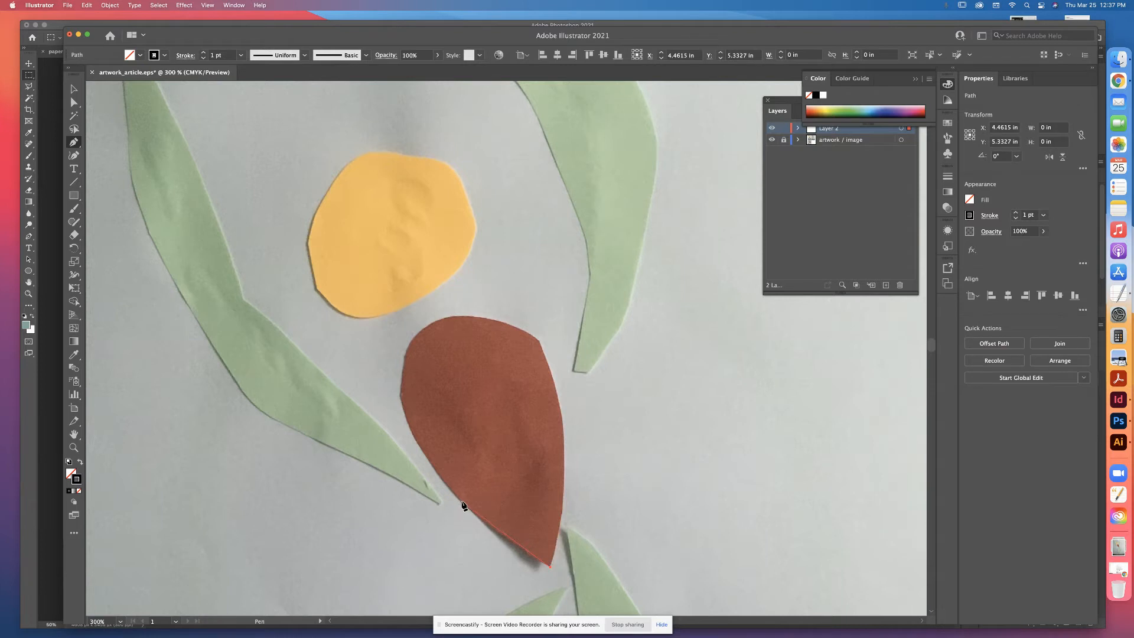
click(461, 502)
click(440, 482)
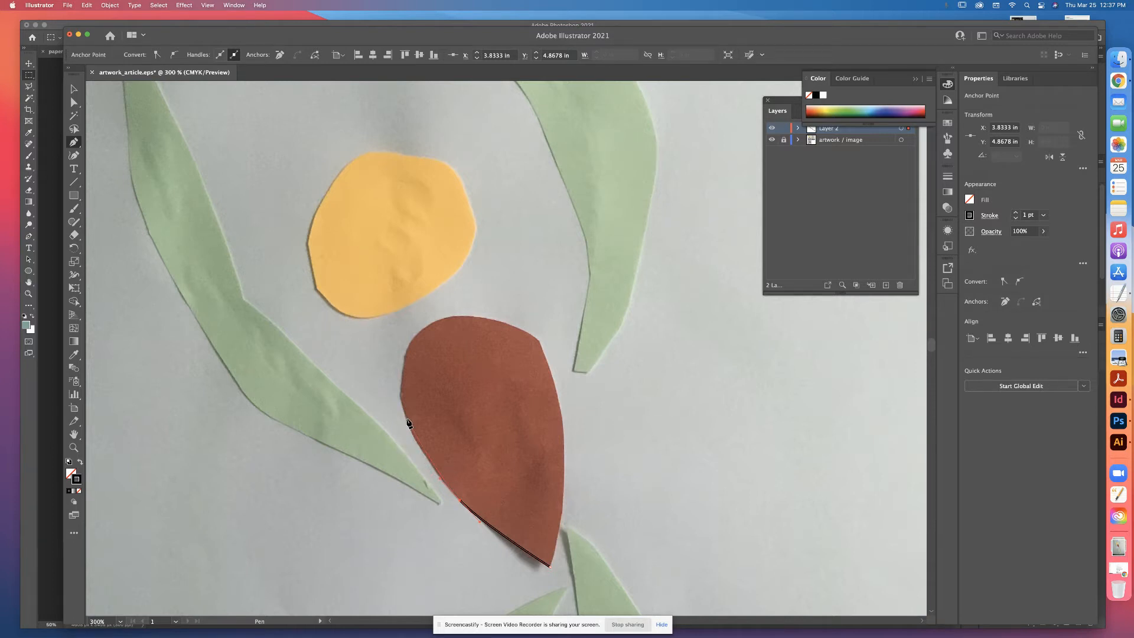
drag(406, 419, 401, 396)
drag(425, 326, 458, 303)
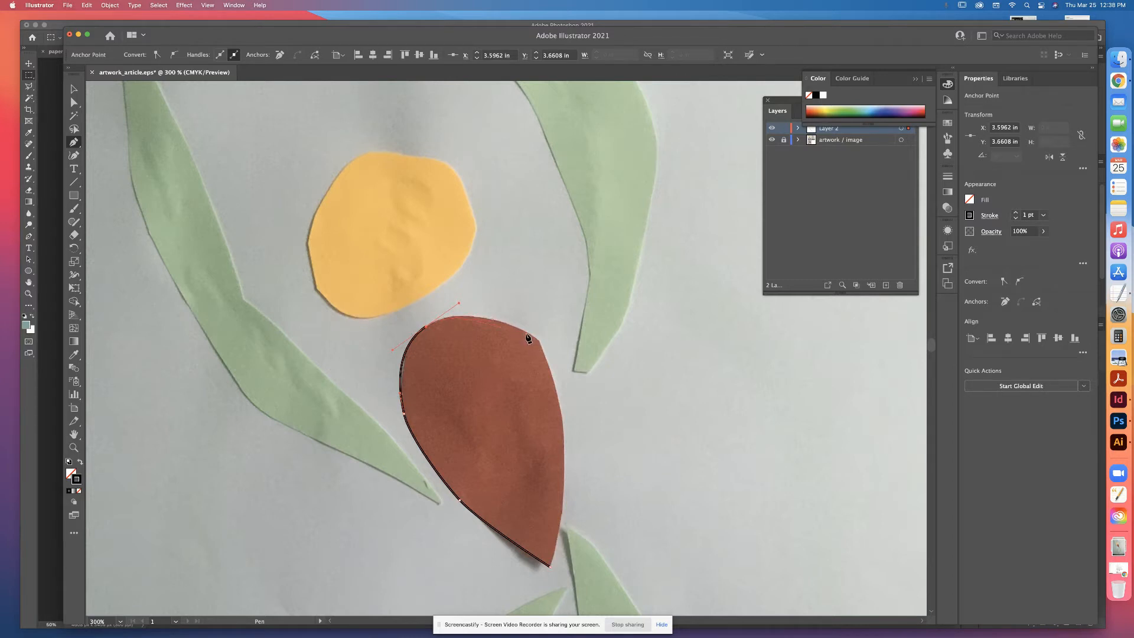
drag(526, 332, 542, 342)
drag(564, 447, 562, 506)
drag(550, 565, 543, 582)
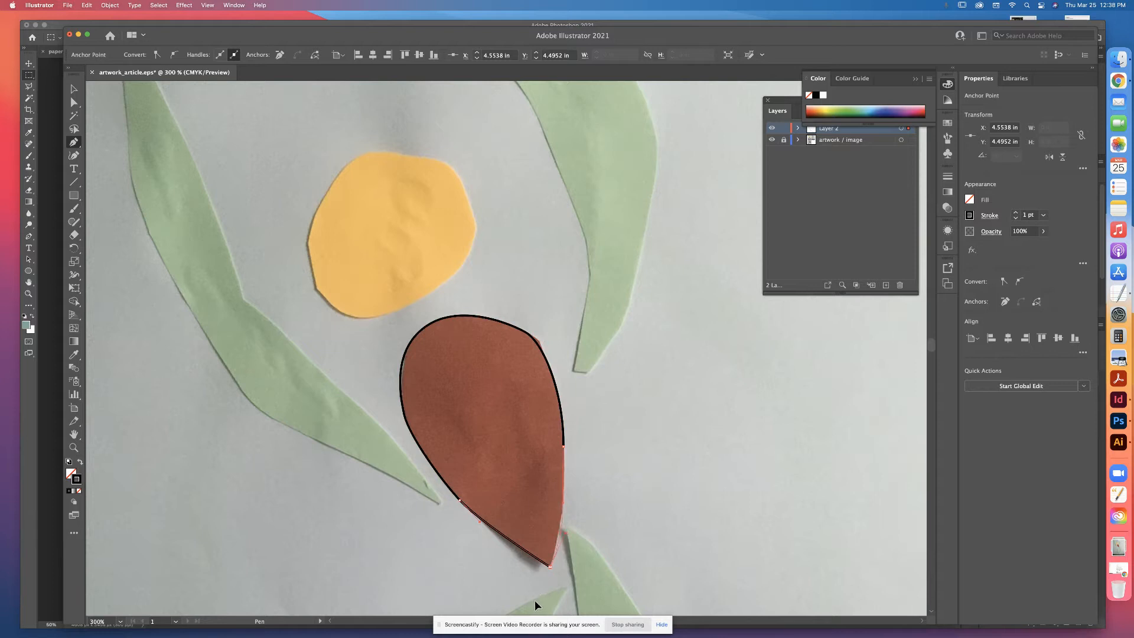
drag(540, 600, 537, 599)
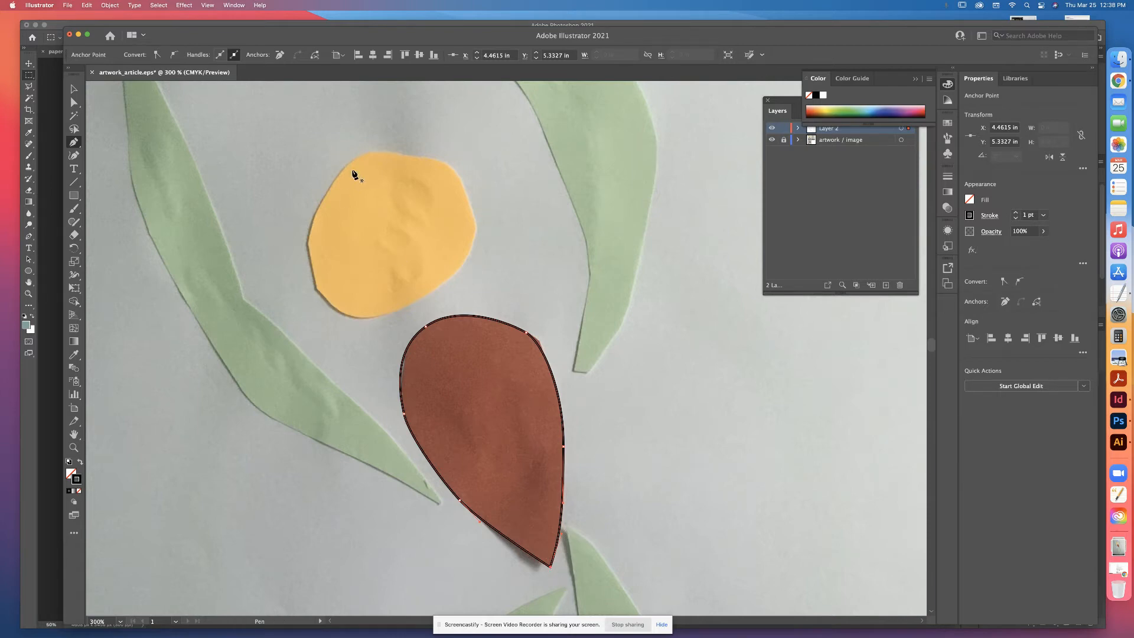
Deselect the torso path and trace the yellow head with the Pen tool as a separate closed curved path
key(super+shift+a)
click(346, 169)
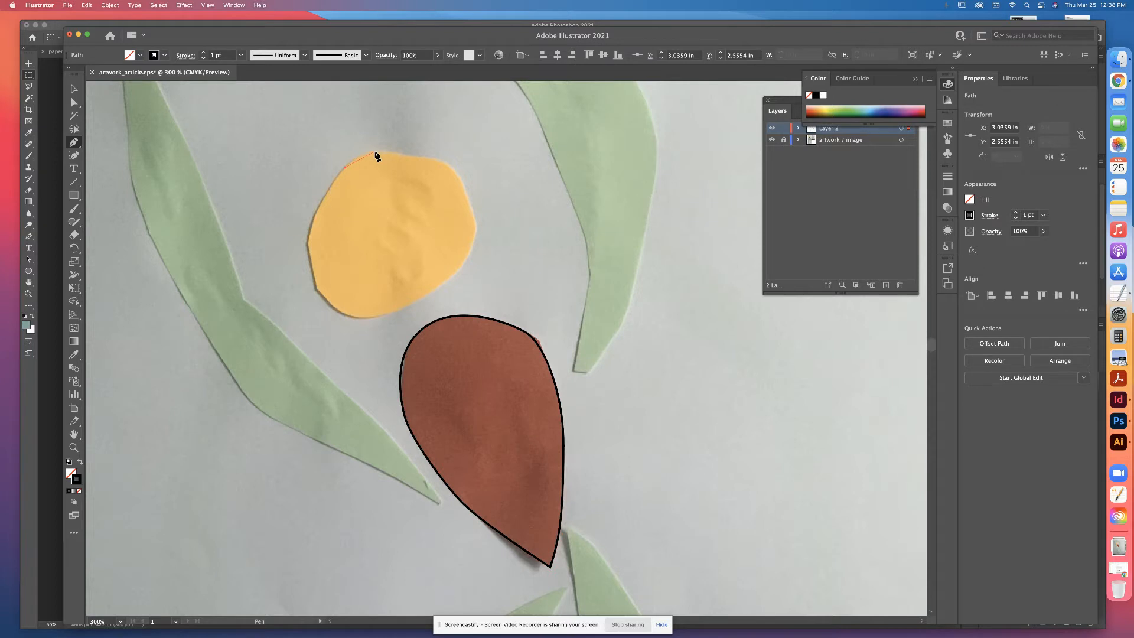
drag(385, 152, 385, 152)
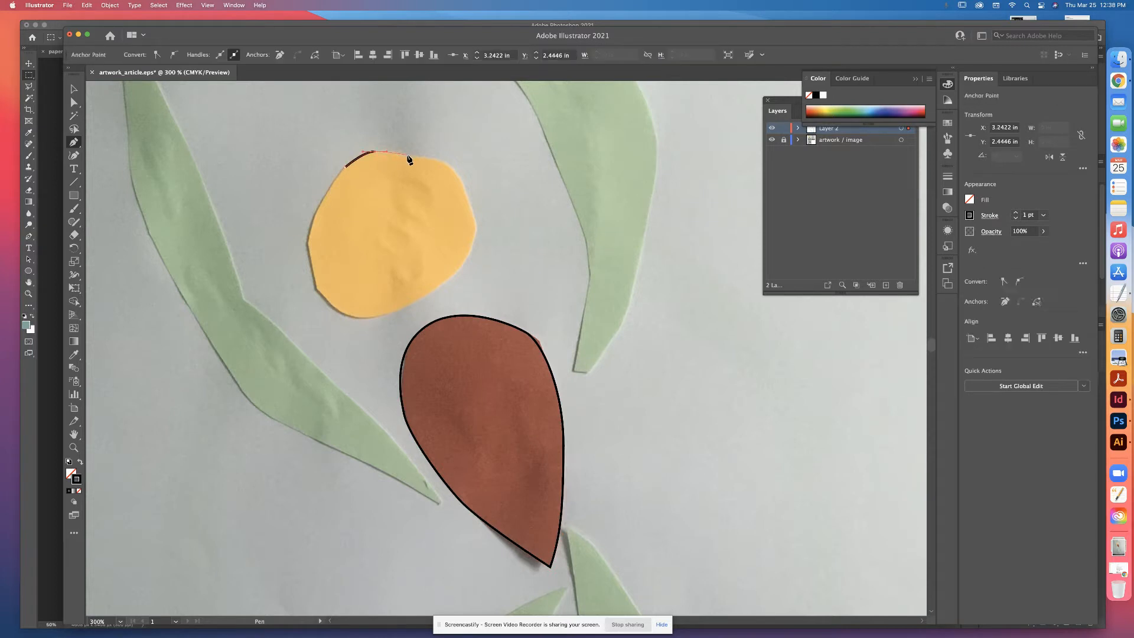
drag(426, 155, 466, 192)
drag(467, 257, 446, 282)
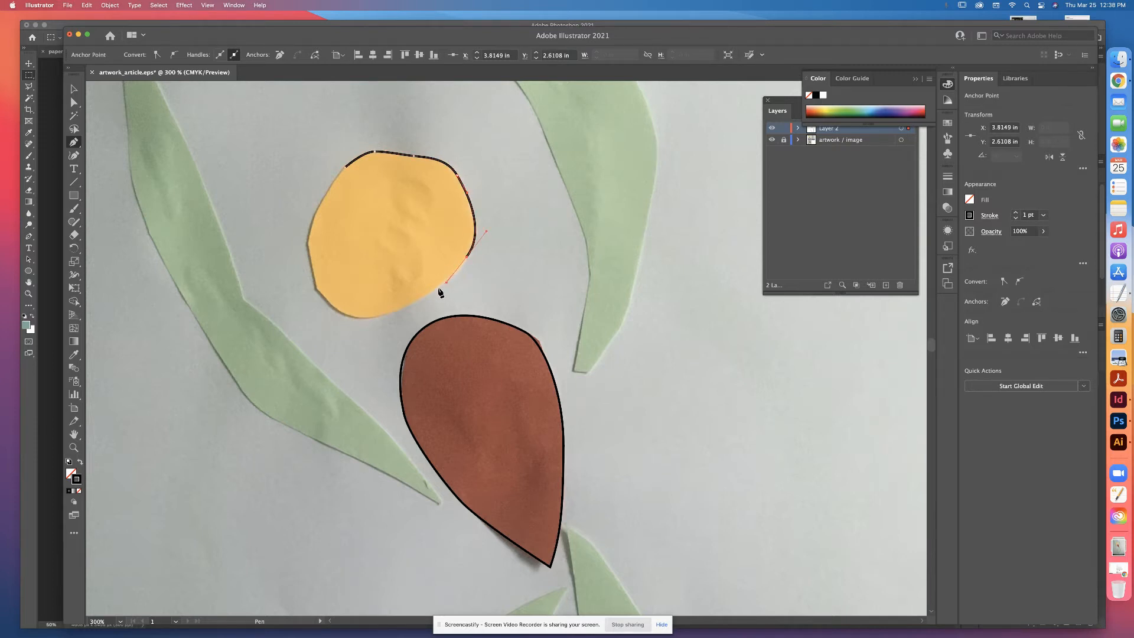
drag(368, 317, 331, 316)
click(313, 283)
click(318, 207)
drag(345, 167, 360, 166)
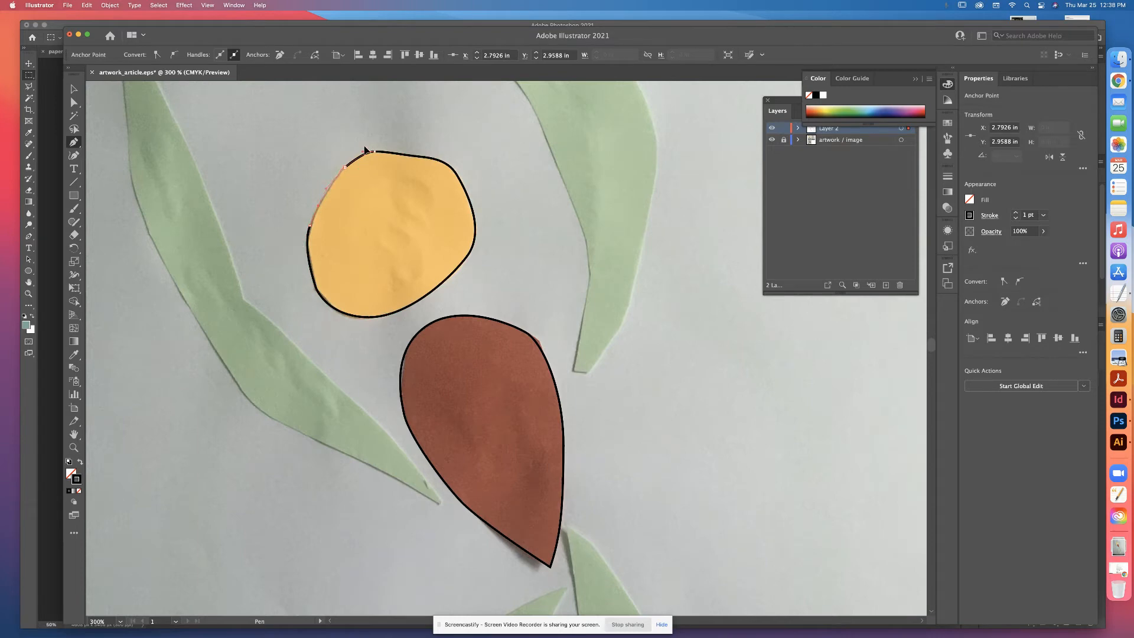
click(373, 152)
Trace the inner edge of the green left arm with the Pen tool, from its upper tip through the elbow corner to the lower tip
drag(416, 224, 527, 317)
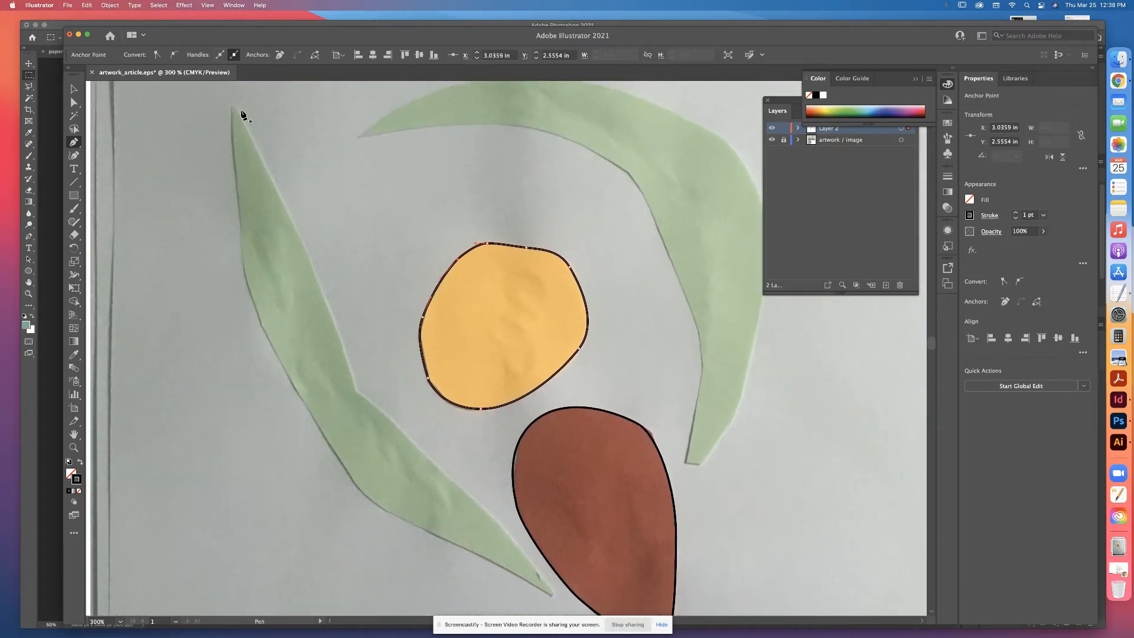
click(234, 105)
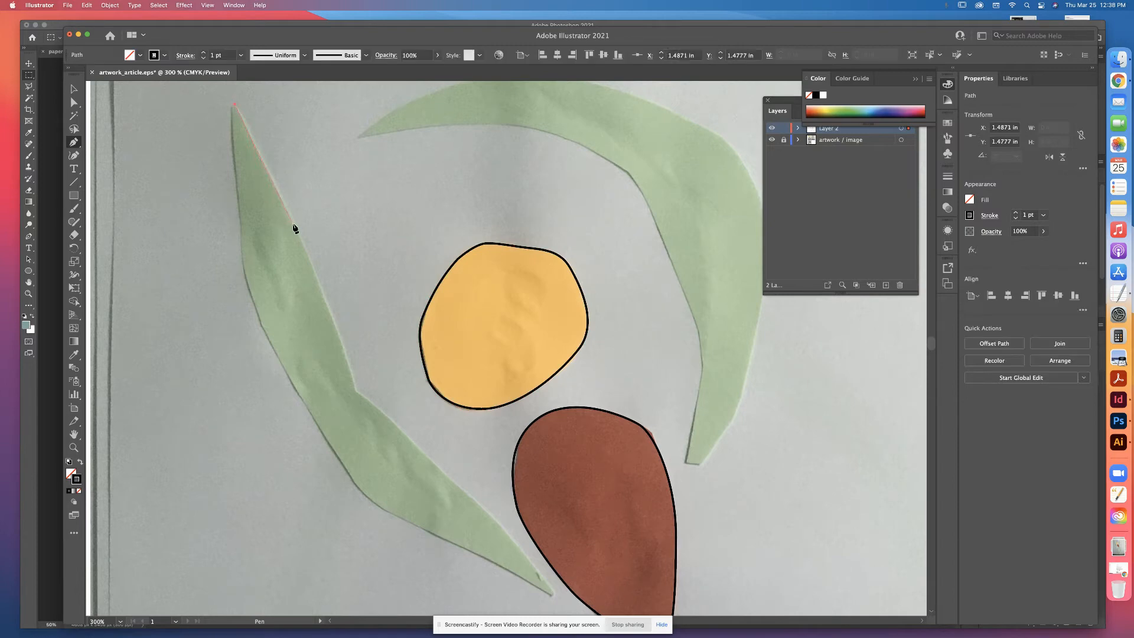
click(307, 258)
drag(356, 391, 368, 448)
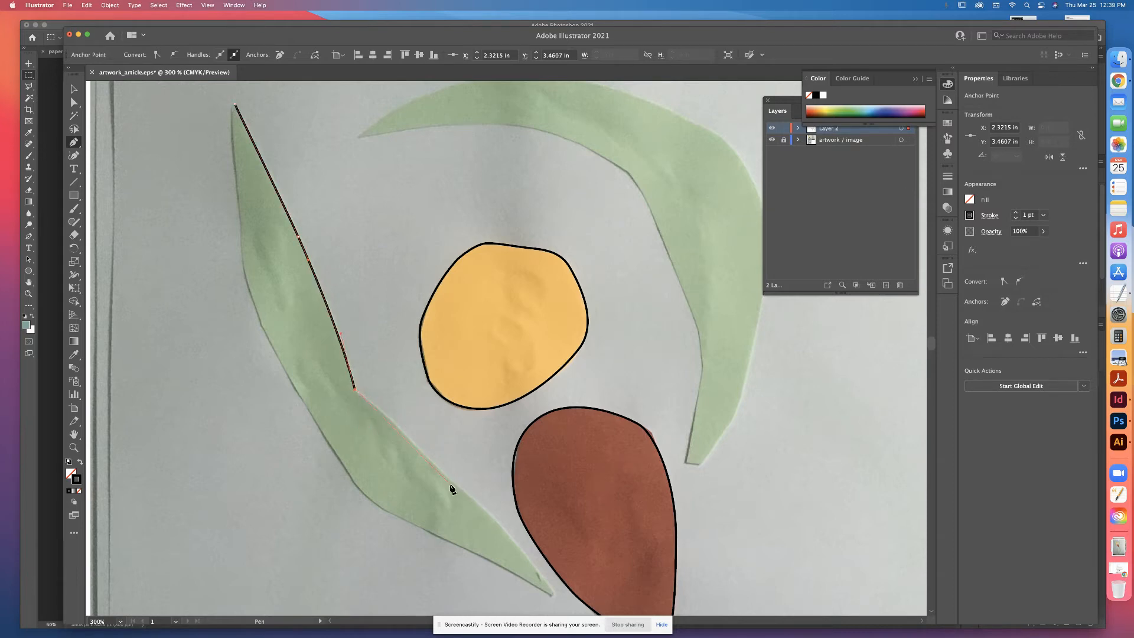
drag(443, 472, 458, 487)
drag(520, 546, 556, 603)
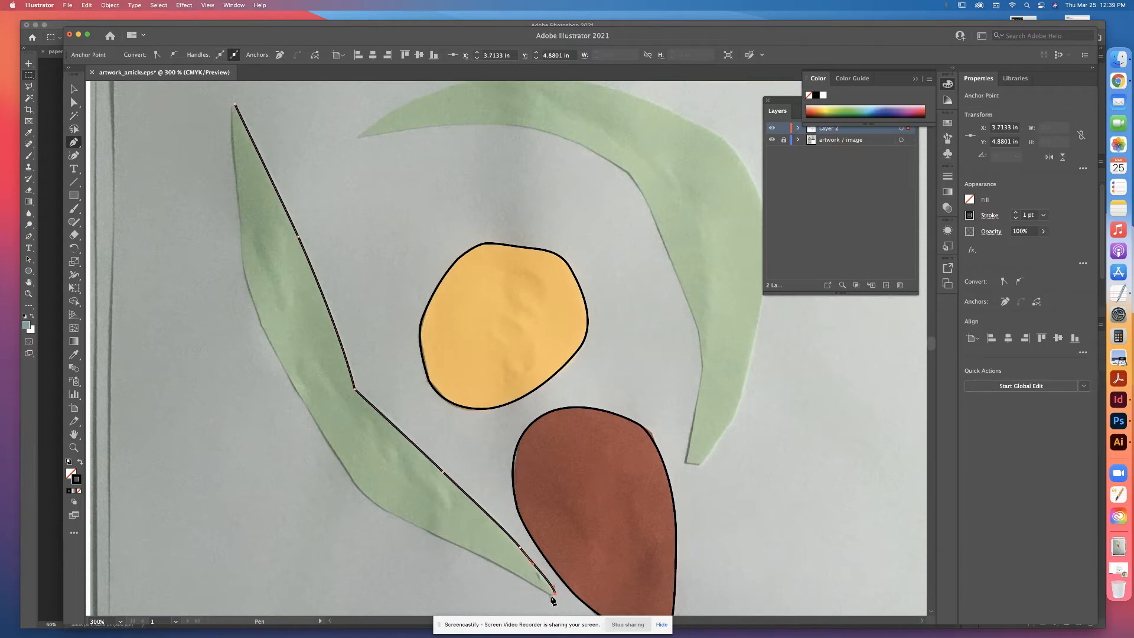
Continue the left arm's path back up along its outer edge, close it at the upper tip and leave the Pen tool
drag(459, 546, 430, 533)
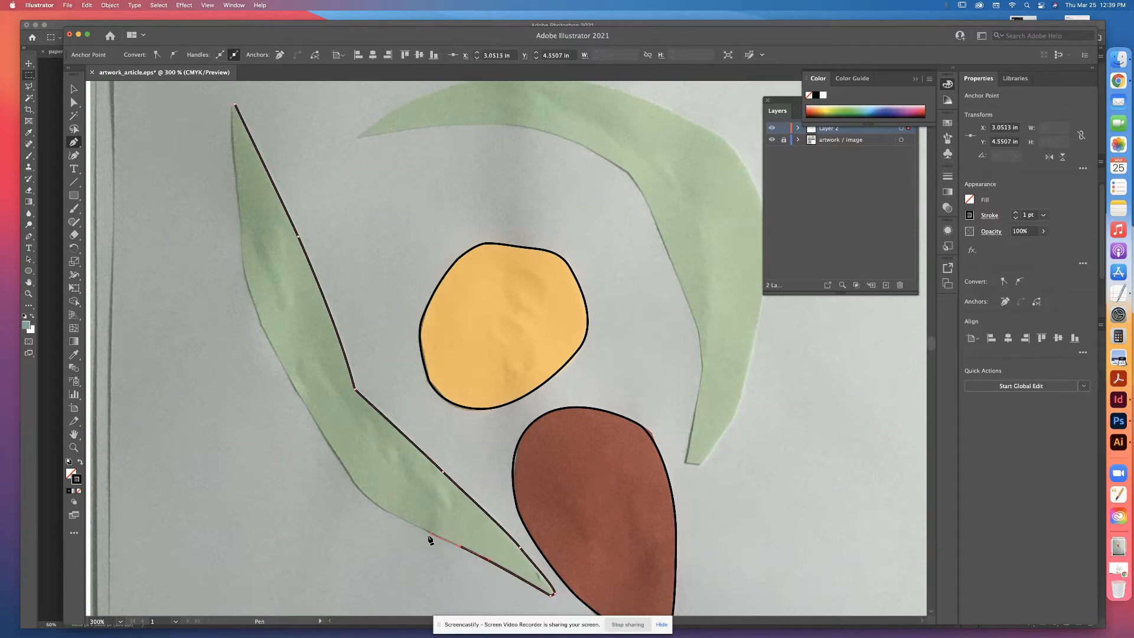
click(376, 508)
click(306, 411)
click(278, 363)
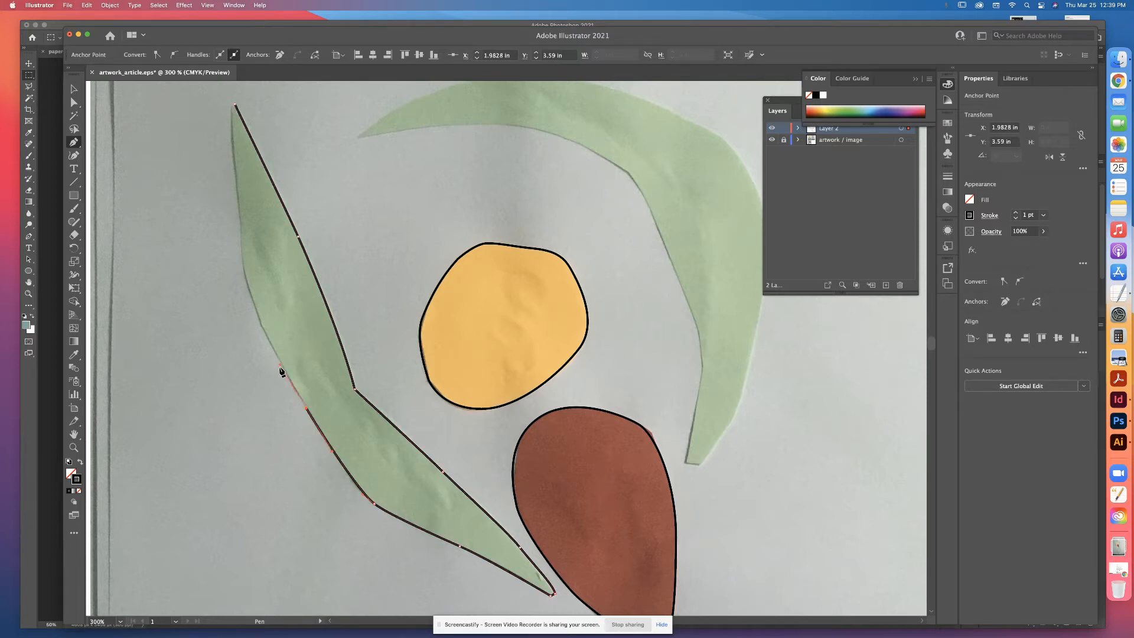
click(242, 256)
click(234, 106)
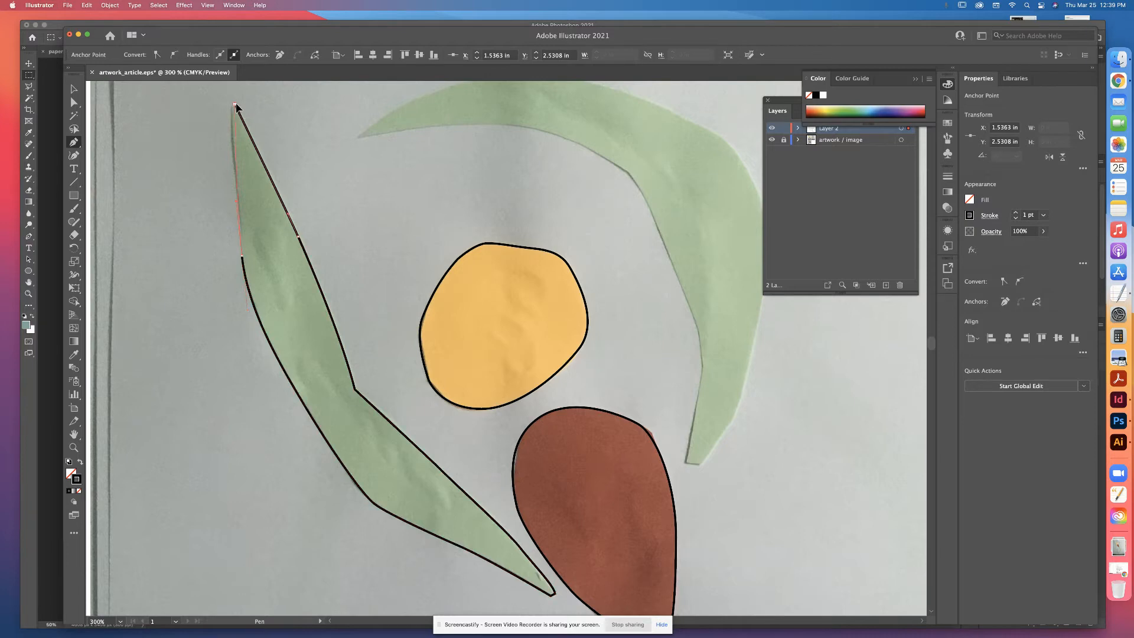
drag(247, 104, 247, 105)
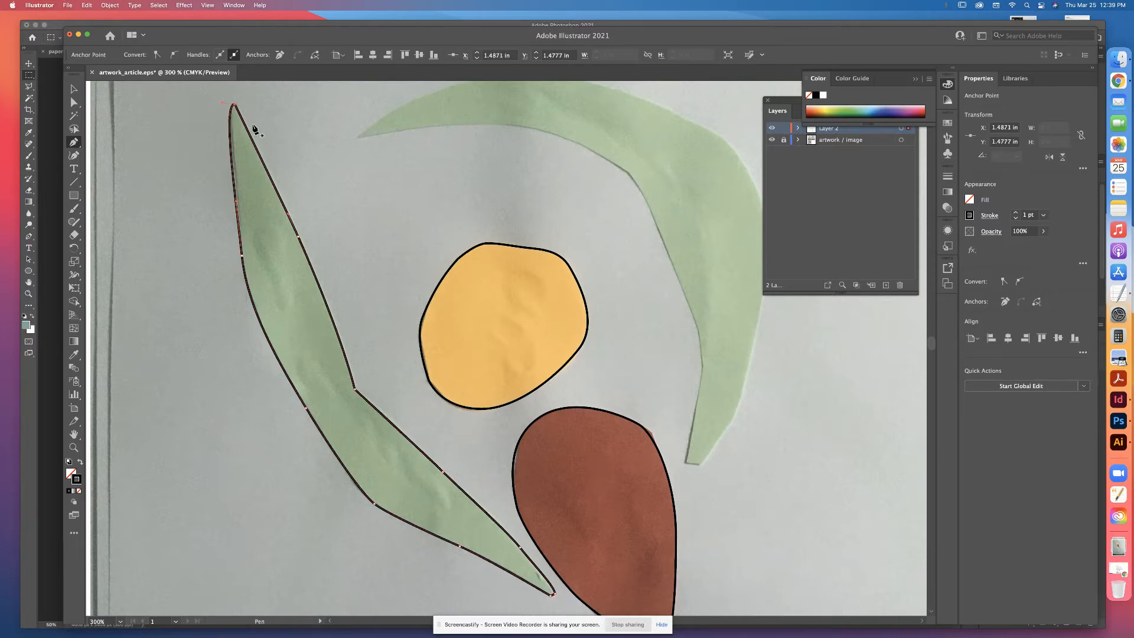
click(70, 92)
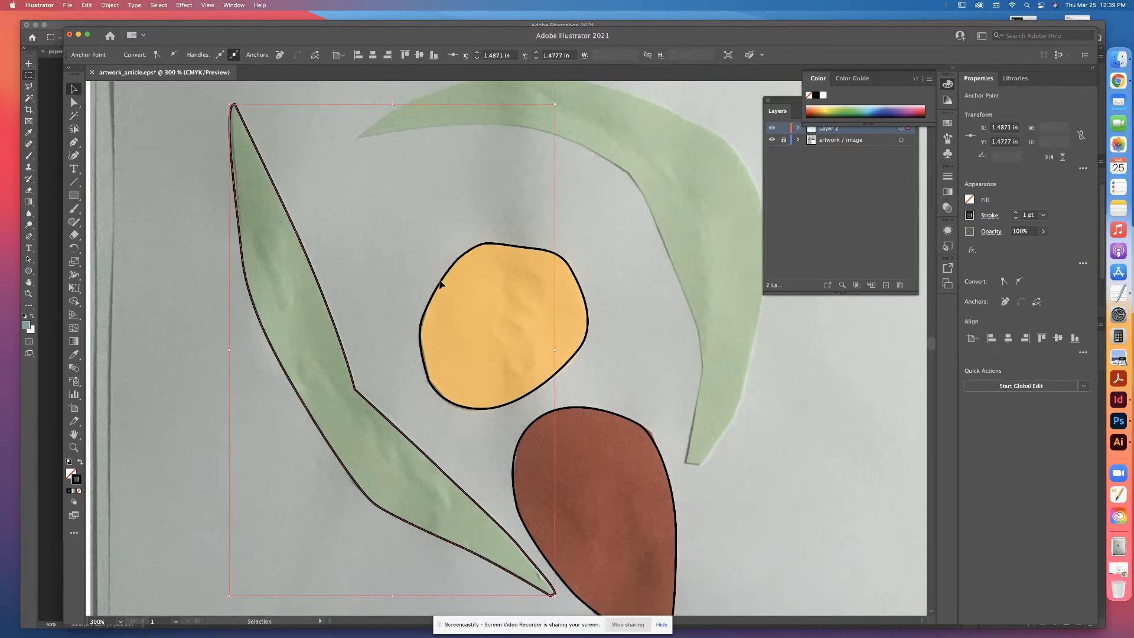
key(super+minus)
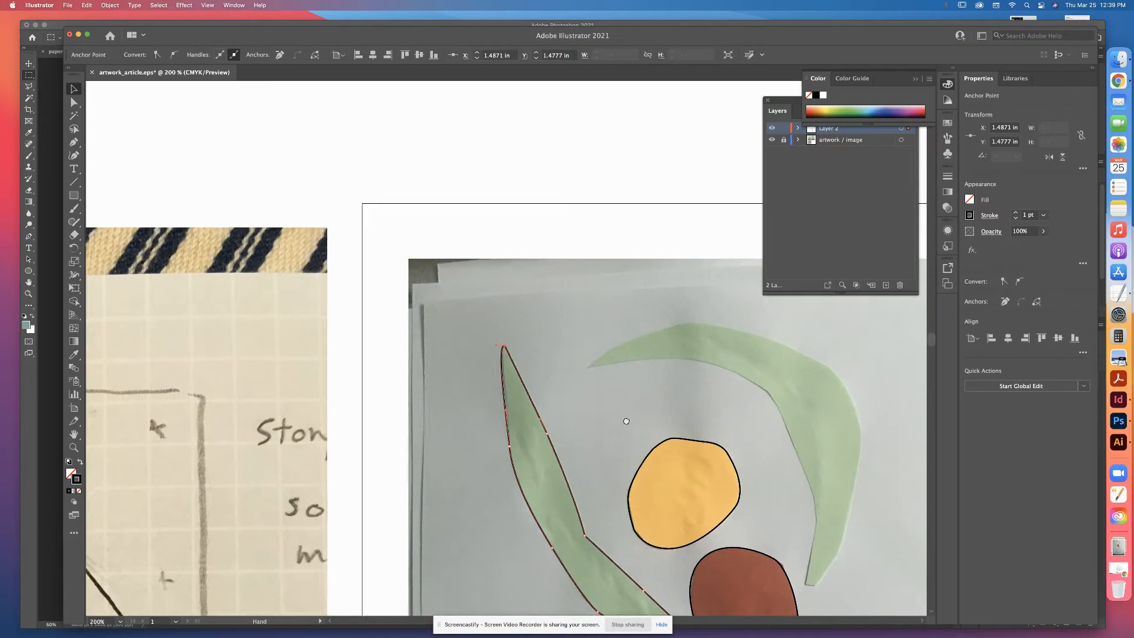
scroll(622, 423, down, 5)
scroll(622, 423, right, 5)
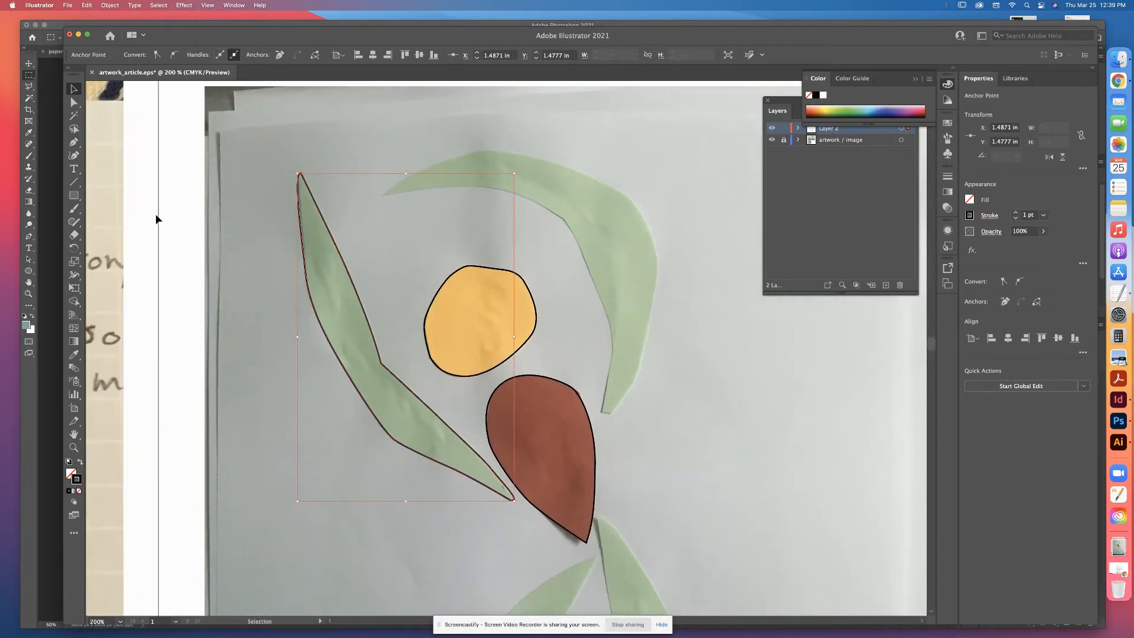
Deselect the left arm, select the head path and swap its fill and stroke so it has a black fill and no outline
click(74, 141)
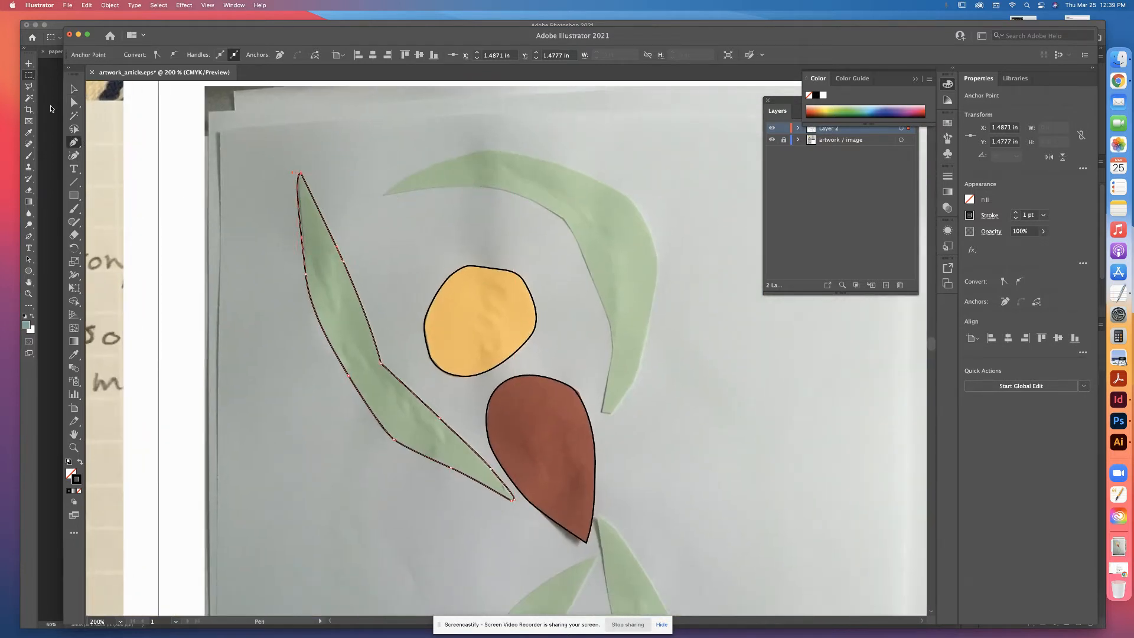
click(71, 92)
click(281, 217)
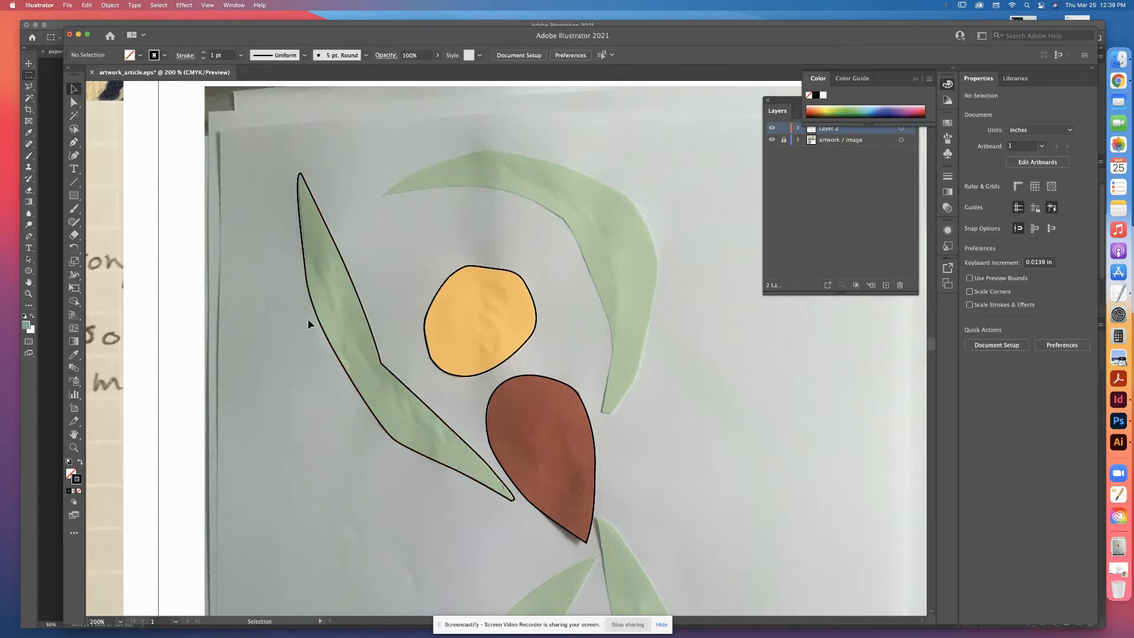
key(super+a)
click(382, 298)
click(468, 267)
click(75, 478)
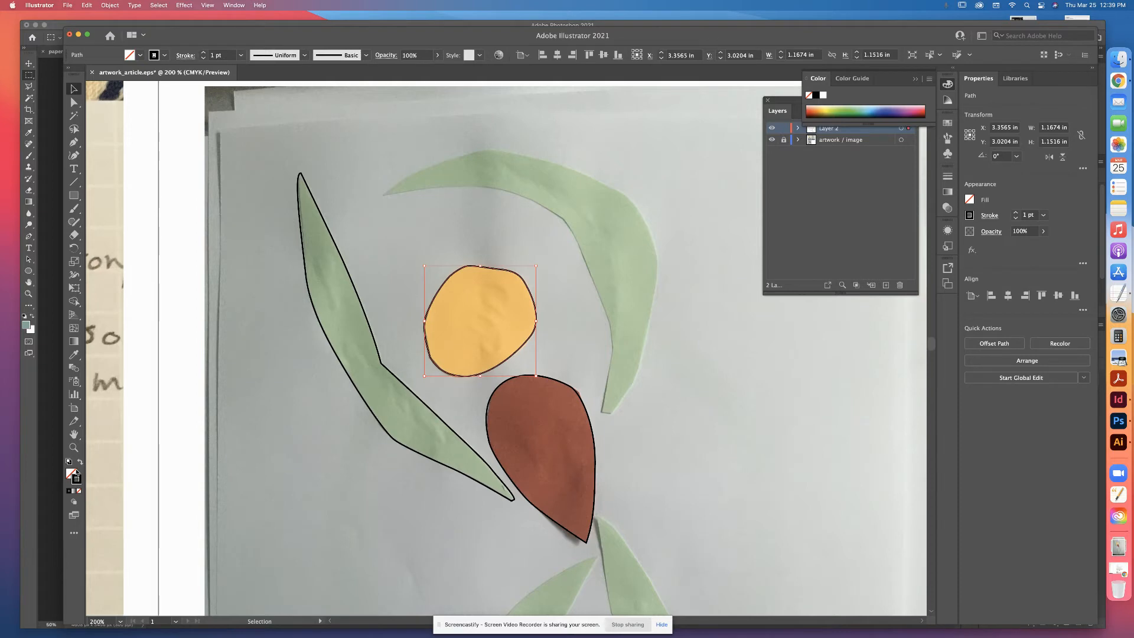
click(81, 463)
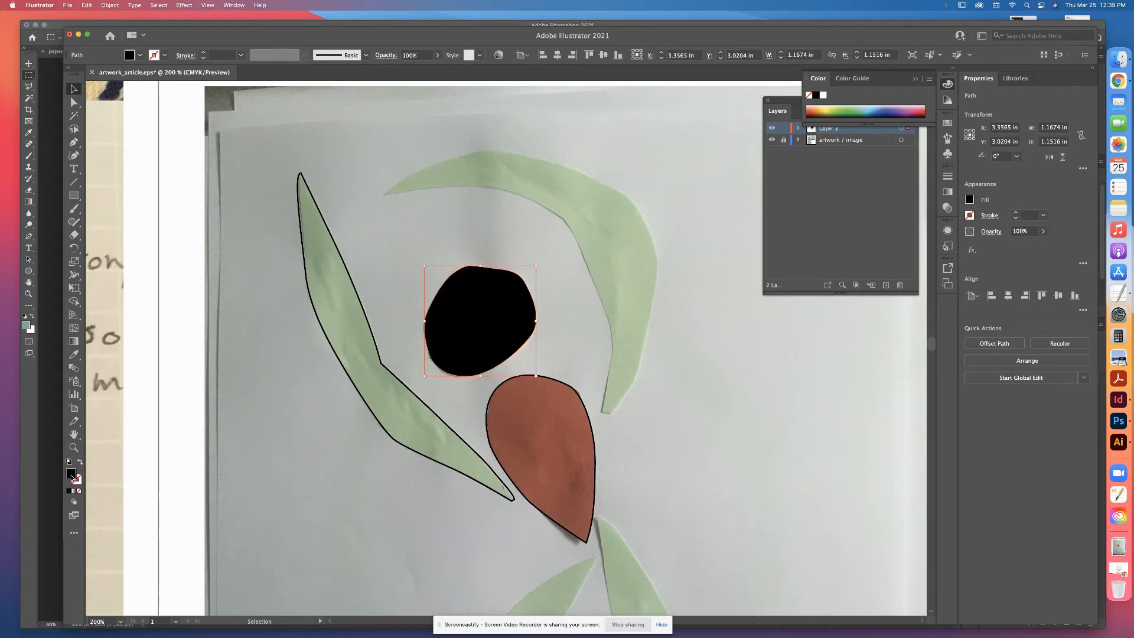
Set the head shape's fill to the golden yellow E5A413
double_click(71, 474)
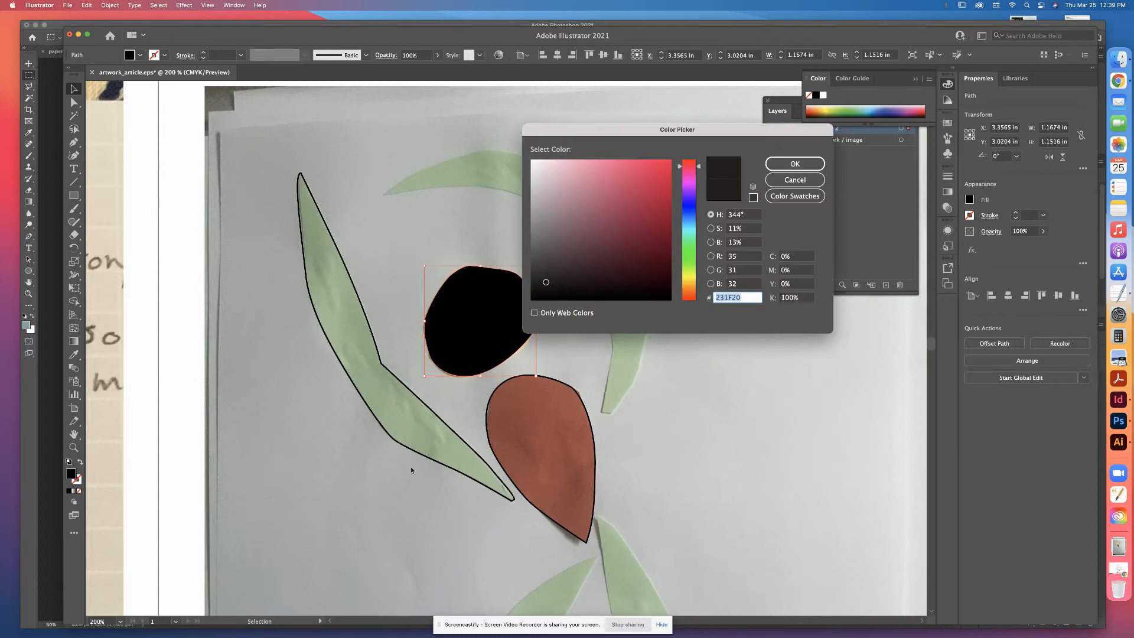
click(694, 277)
click(619, 196)
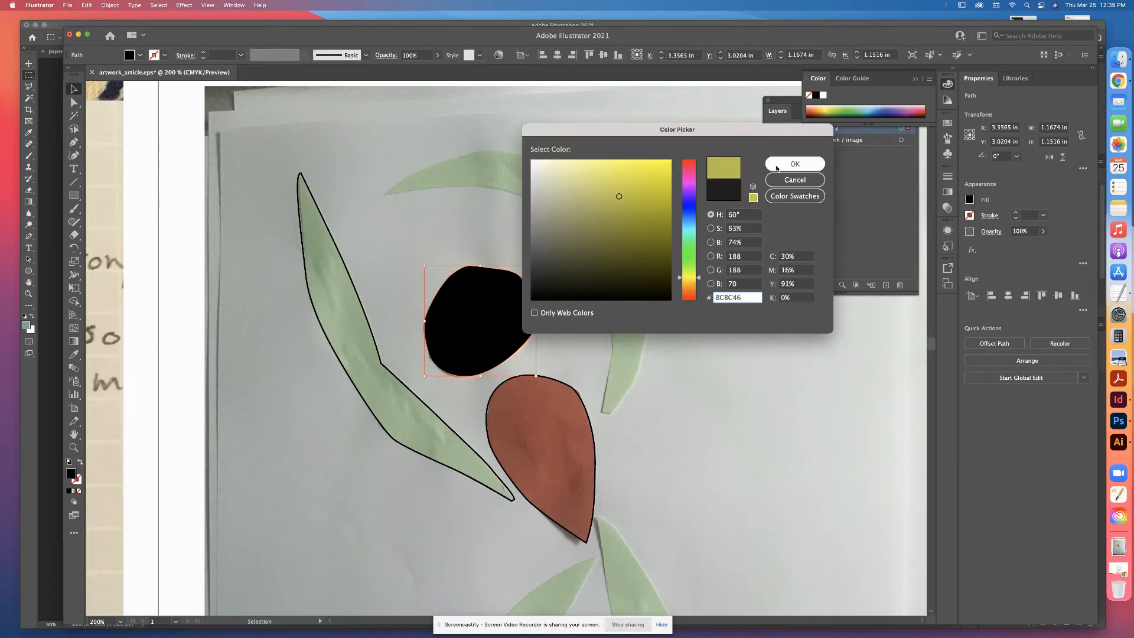
click(648, 236)
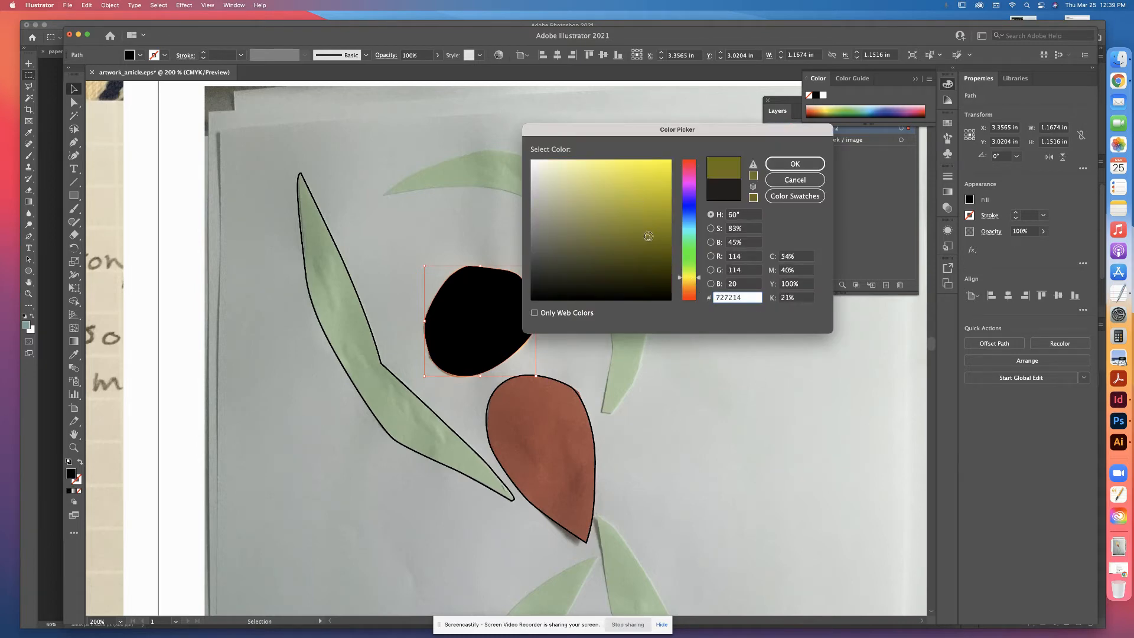
click(691, 285)
click(660, 173)
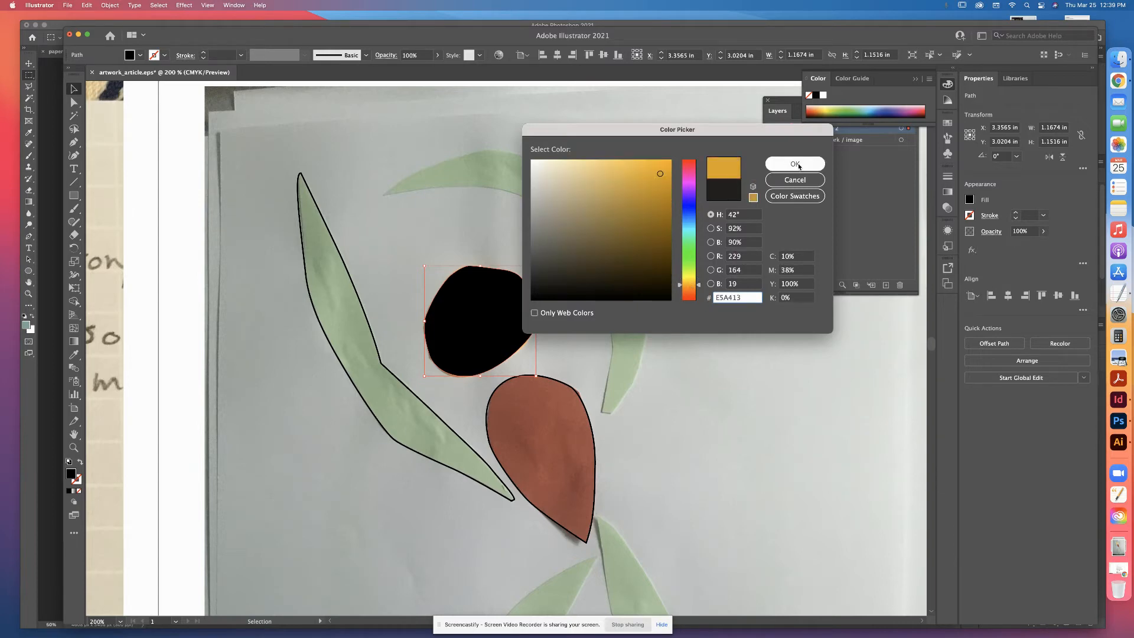
click(795, 164)
Swap the torso path's fill and stroke, and change its fill to blue from the CMYK spectrum
click(560, 384)
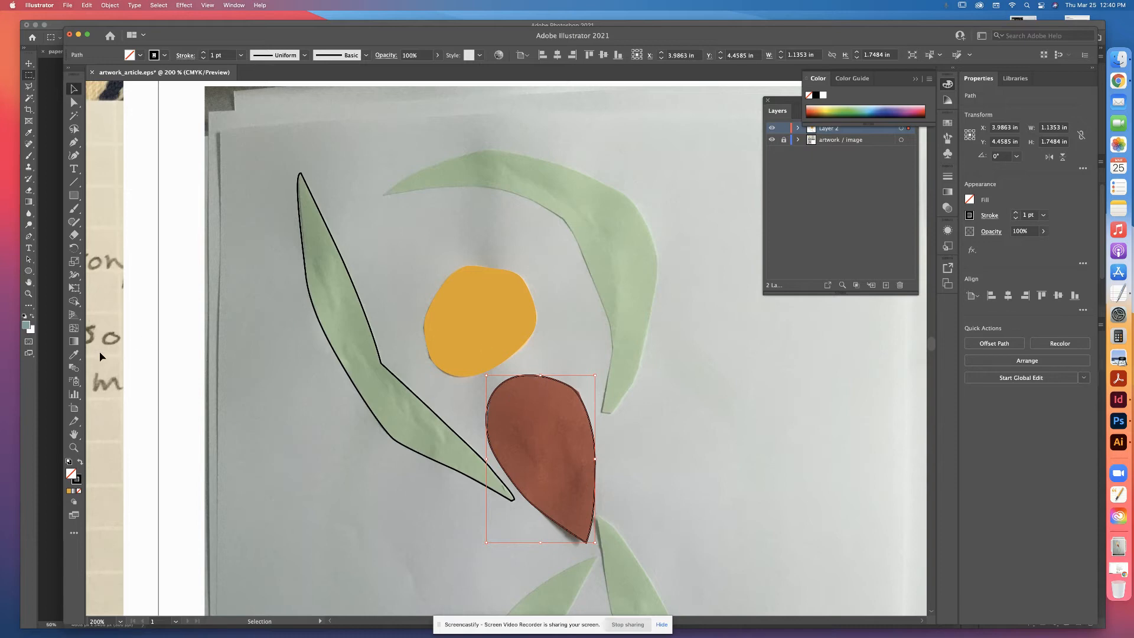
click(81, 461)
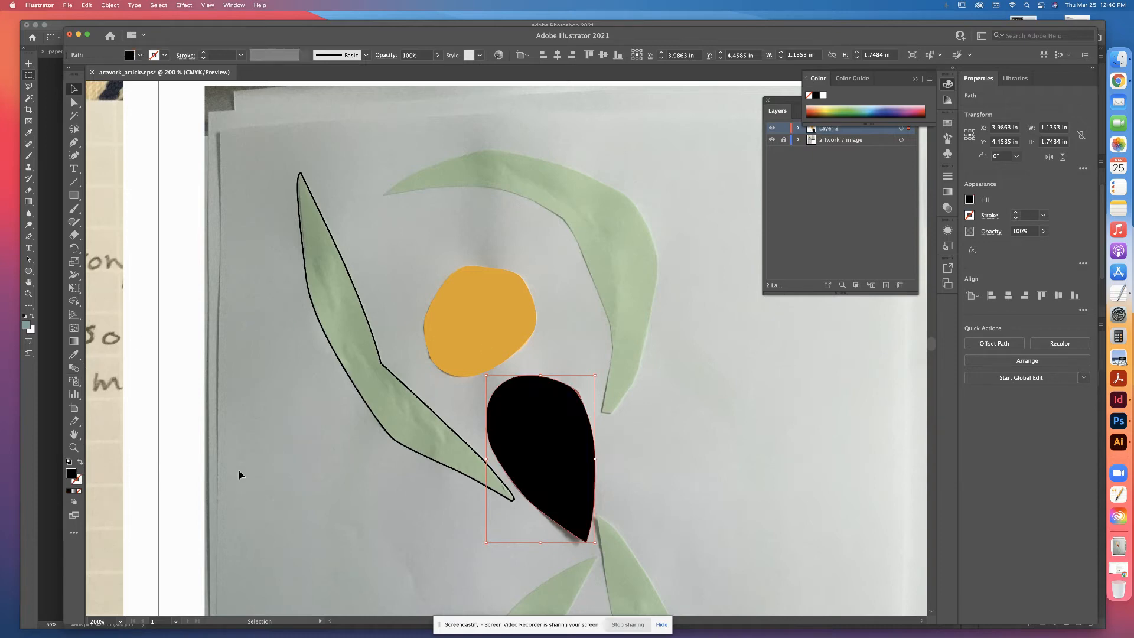
click(830, 109)
click(882, 108)
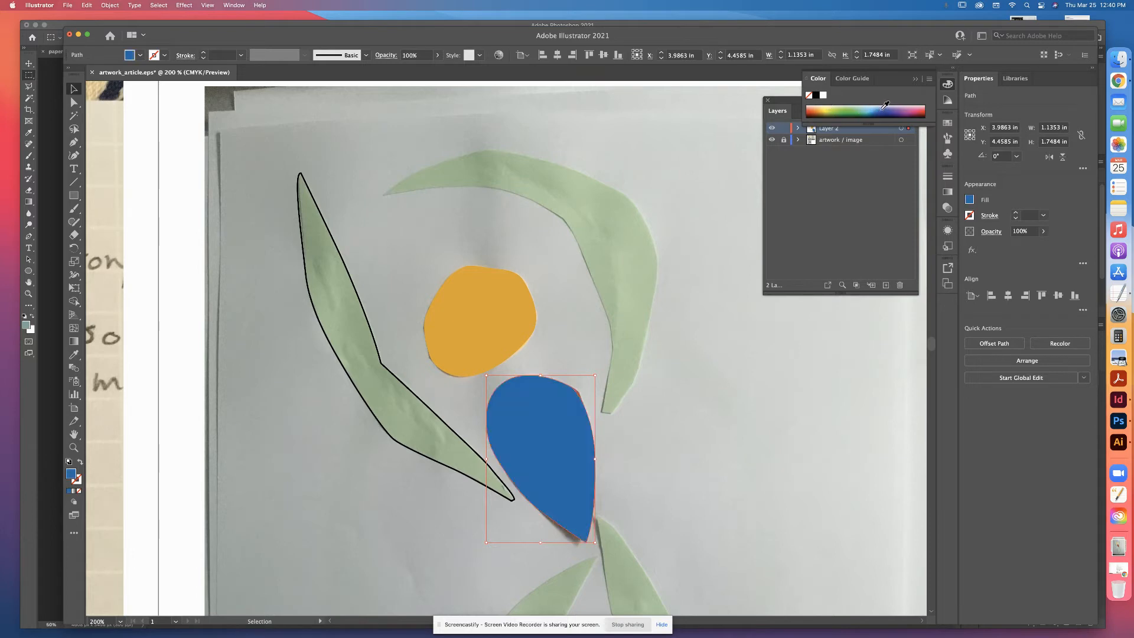
Swap the left arm path's fill and stroke, and change its fill to a deep pink from the CMYK spectrum
click(326, 229)
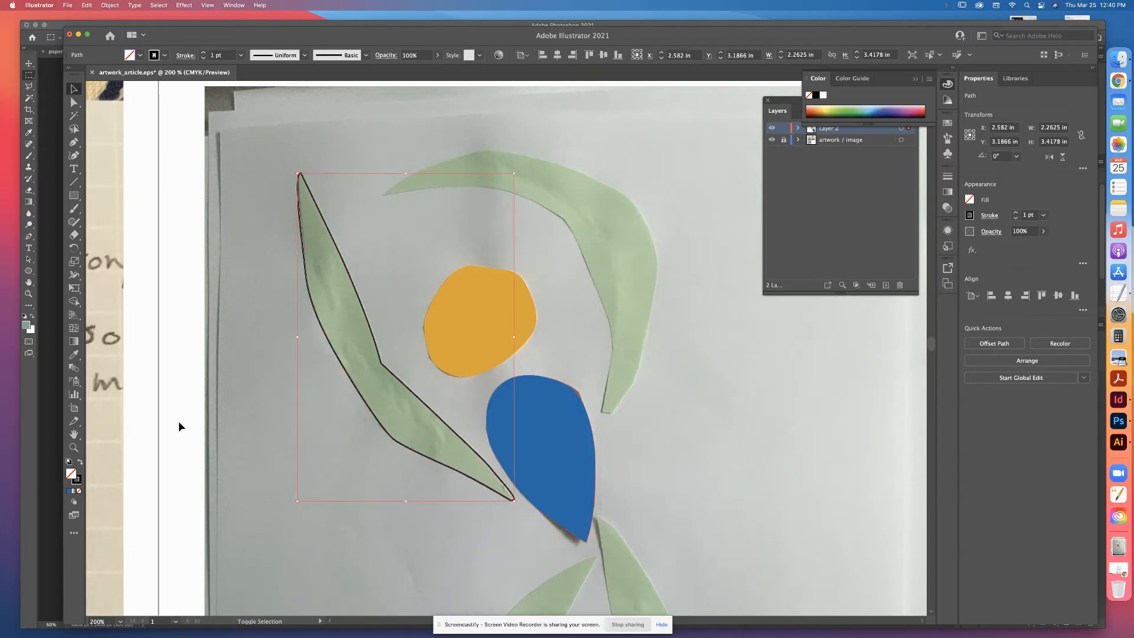
key(shift+x)
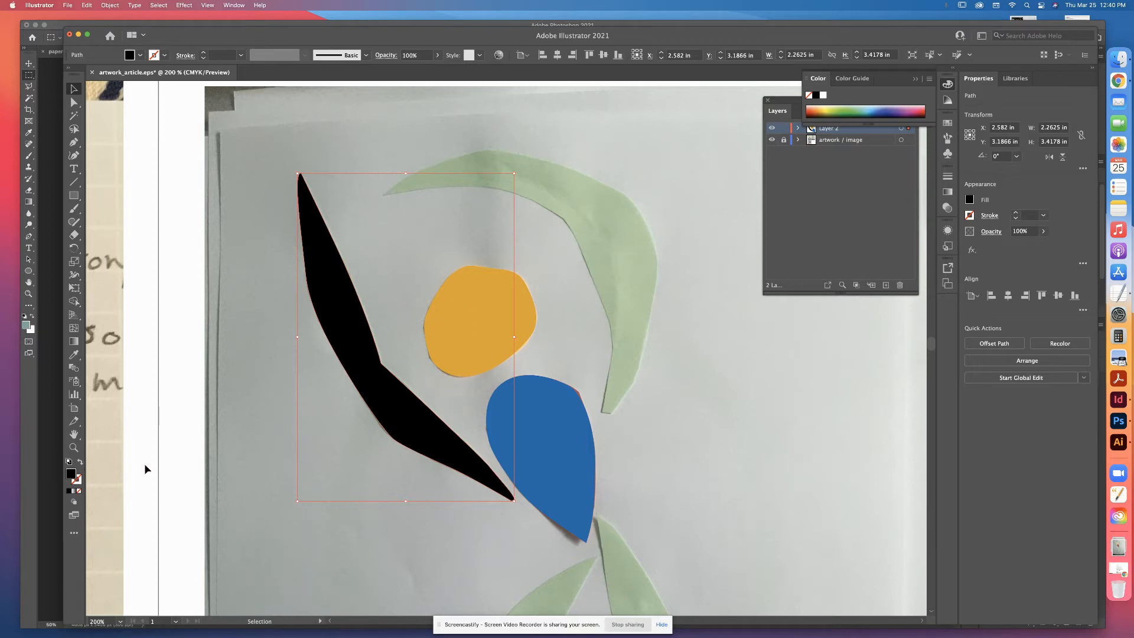
key(shift+x)
key(shift+x)
key(shift+x)
key(shift+x)
click(910, 106)
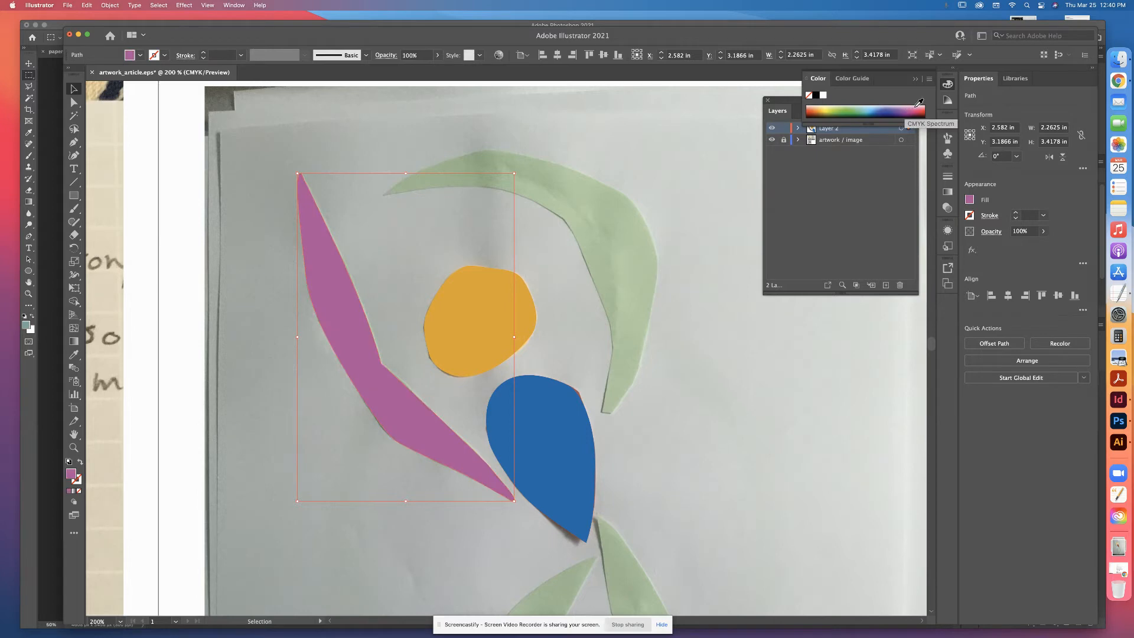
click(914, 107)
click(918, 108)
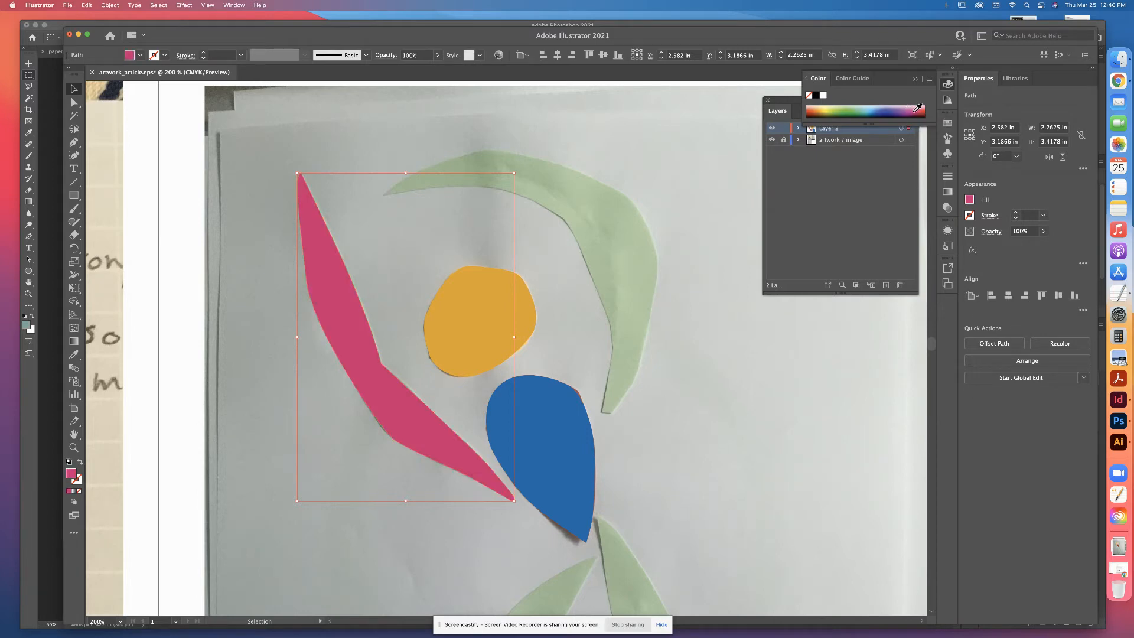
Hide the artwork / image layer to check the coloured shapes on their own with nothing selected, and show the layer again
click(830, 188)
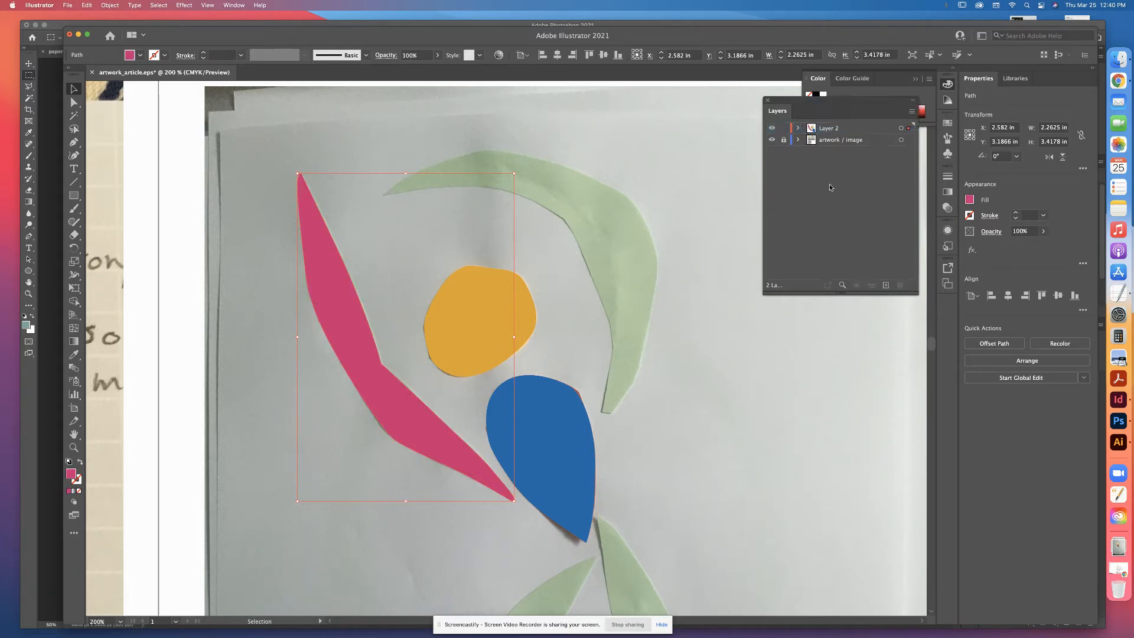
click(771, 142)
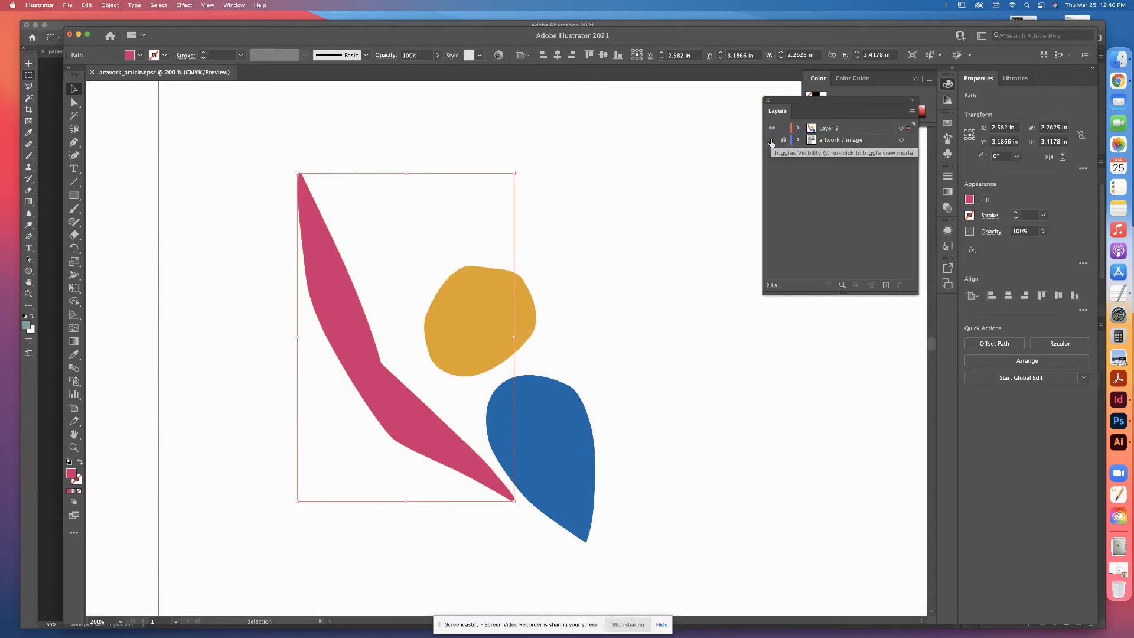
key(super+1)
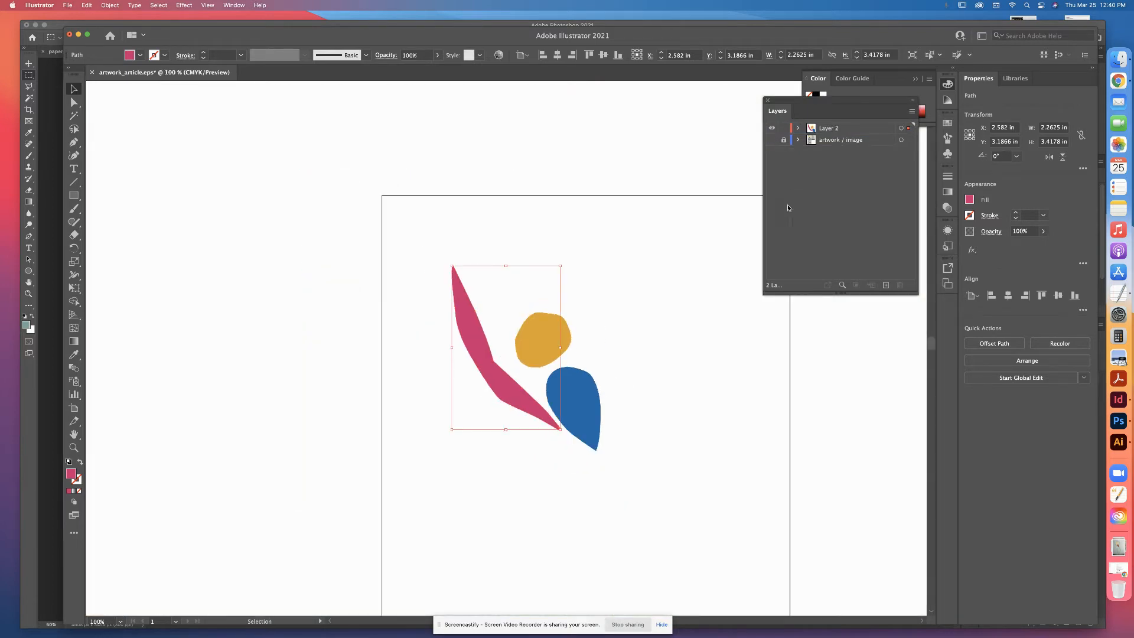
click(648, 340)
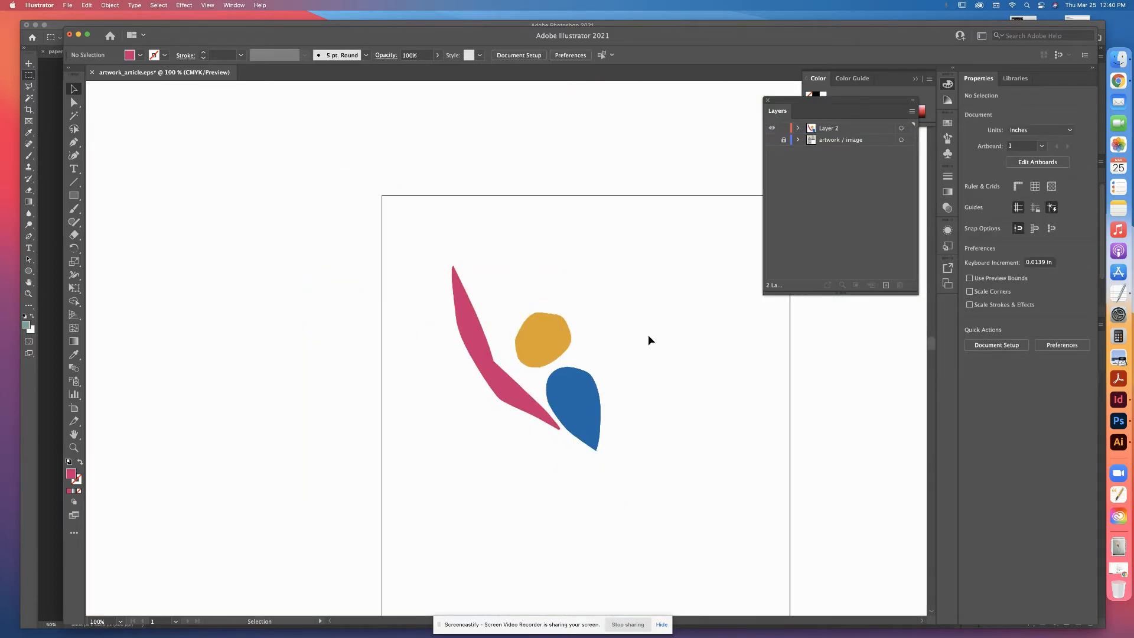
click(771, 142)
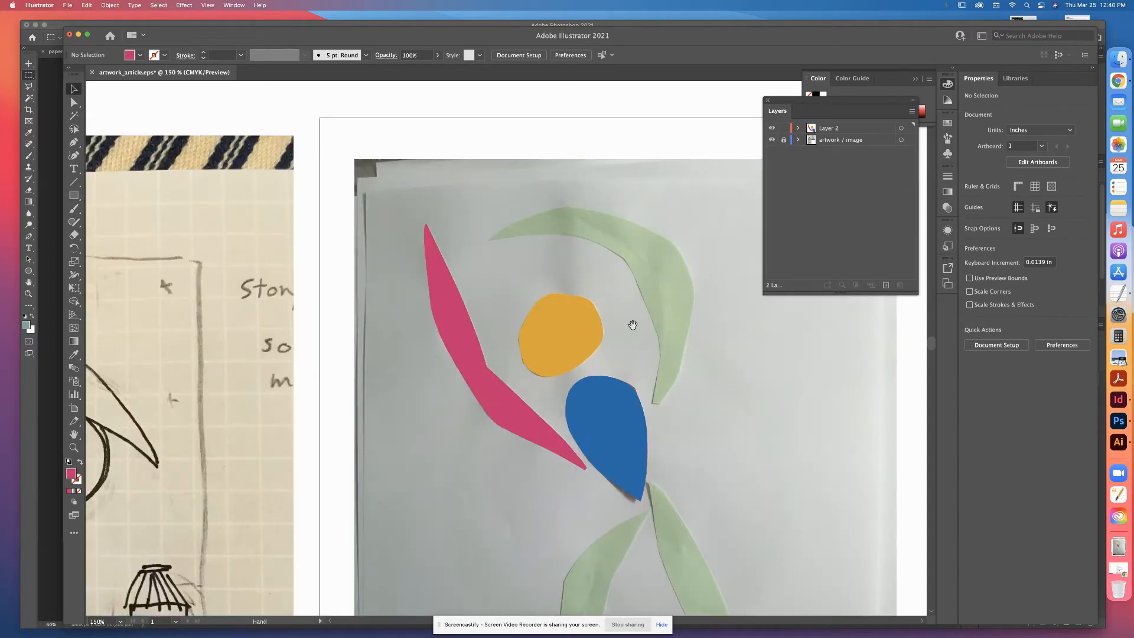
Start the green right arm's path with the Pen tool at its lower tip, and swap to a pink stroke without fill
key(super+equal)
drag(632, 321, 568, 345)
key(super+equal)
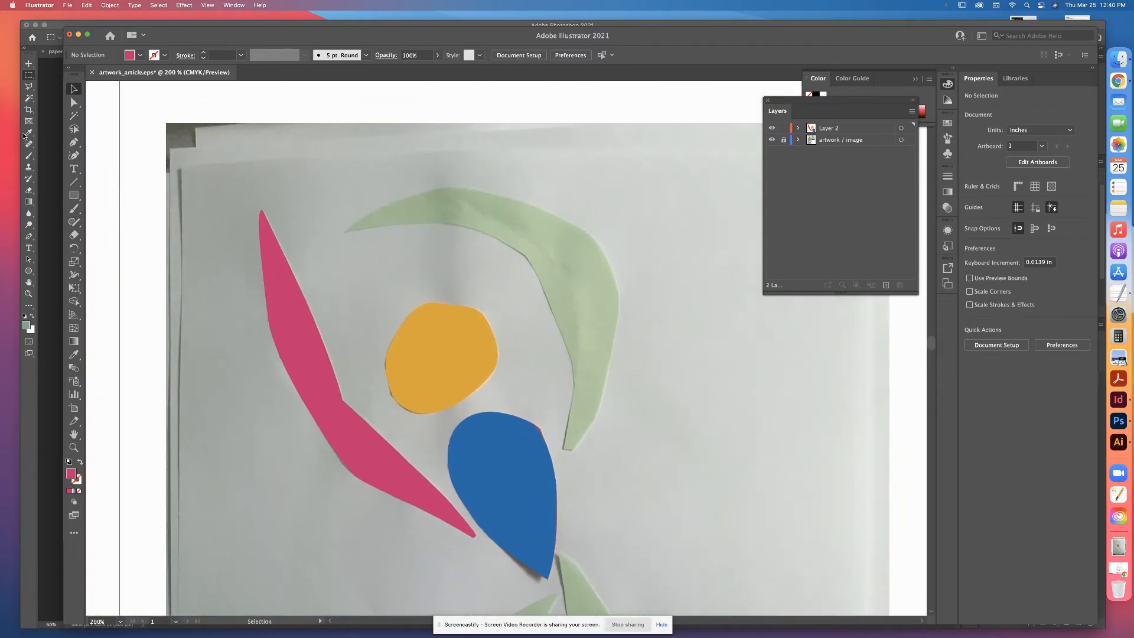
click(73, 142)
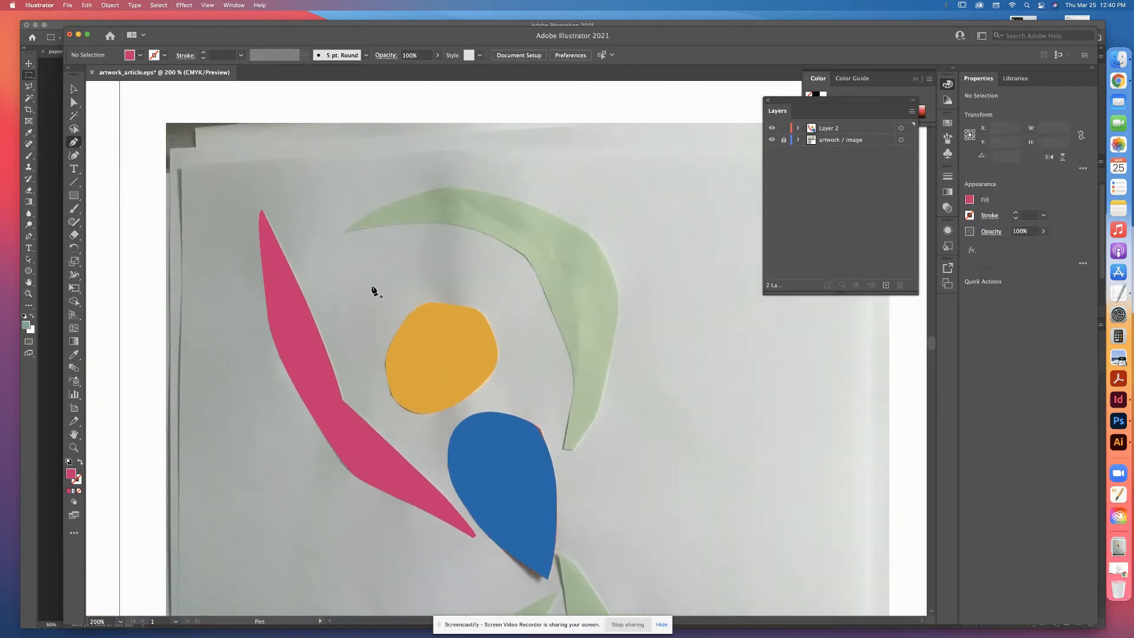
click(566, 450)
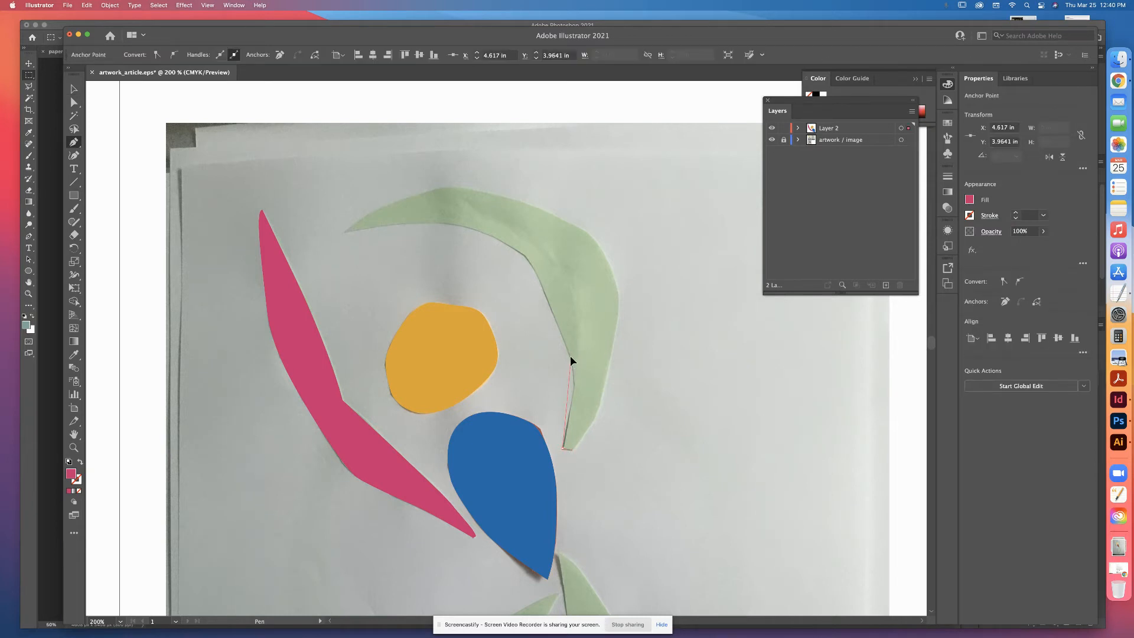
click(558, 329)
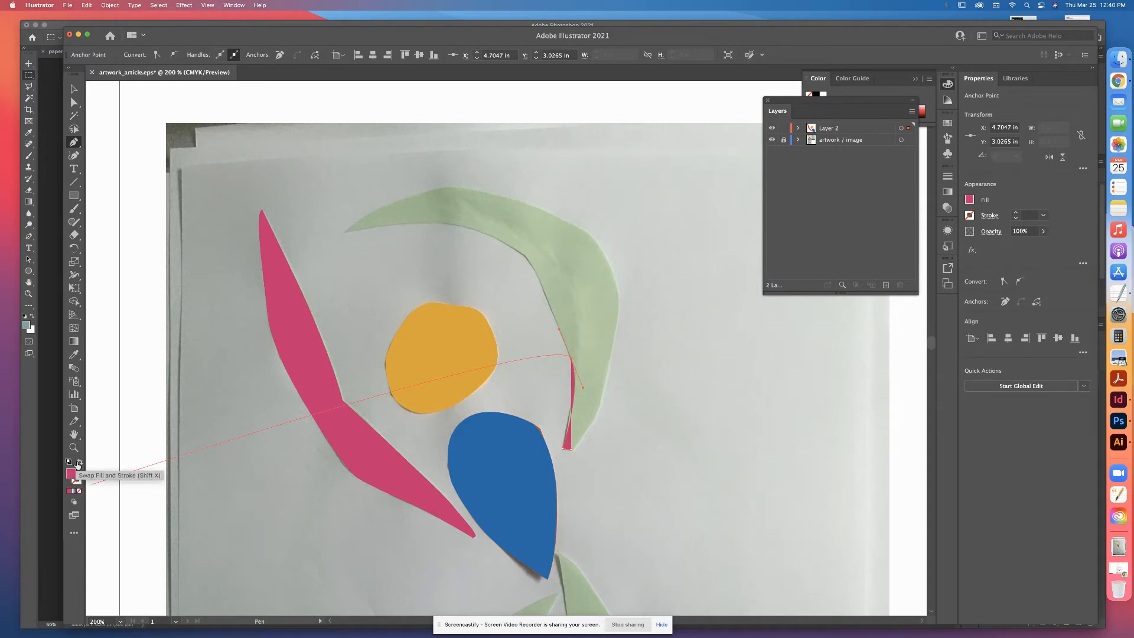
click(80, 463)
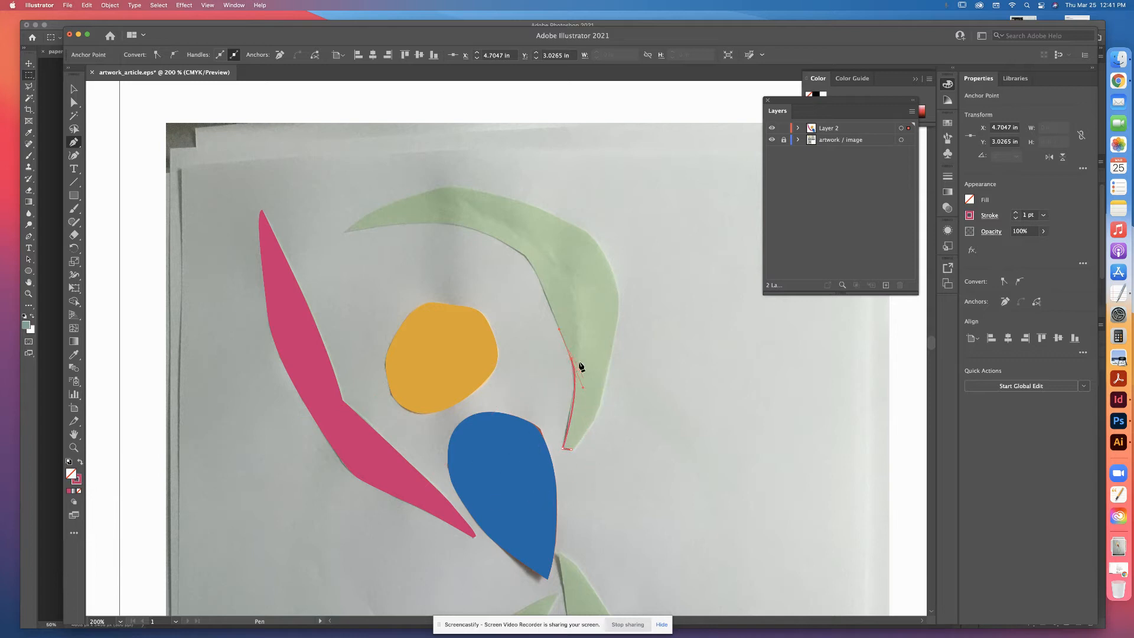
Continue the right arm's path up along its curved inner edge to the pointed upper tip
key(super)
key(super+equal)
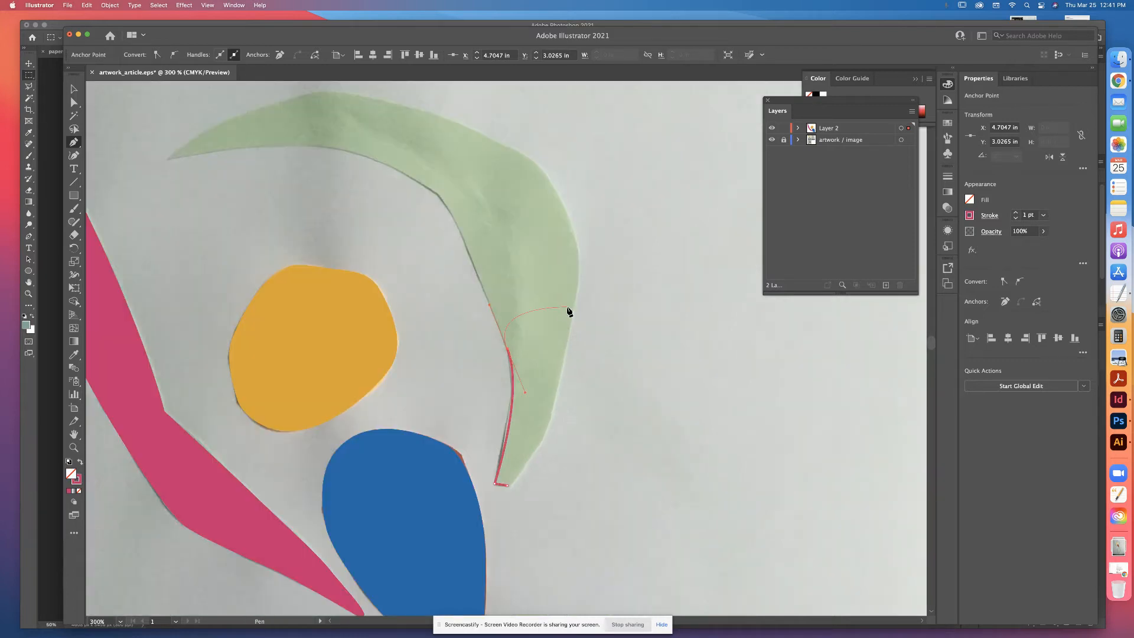
drag(508, 224, 605, 329)
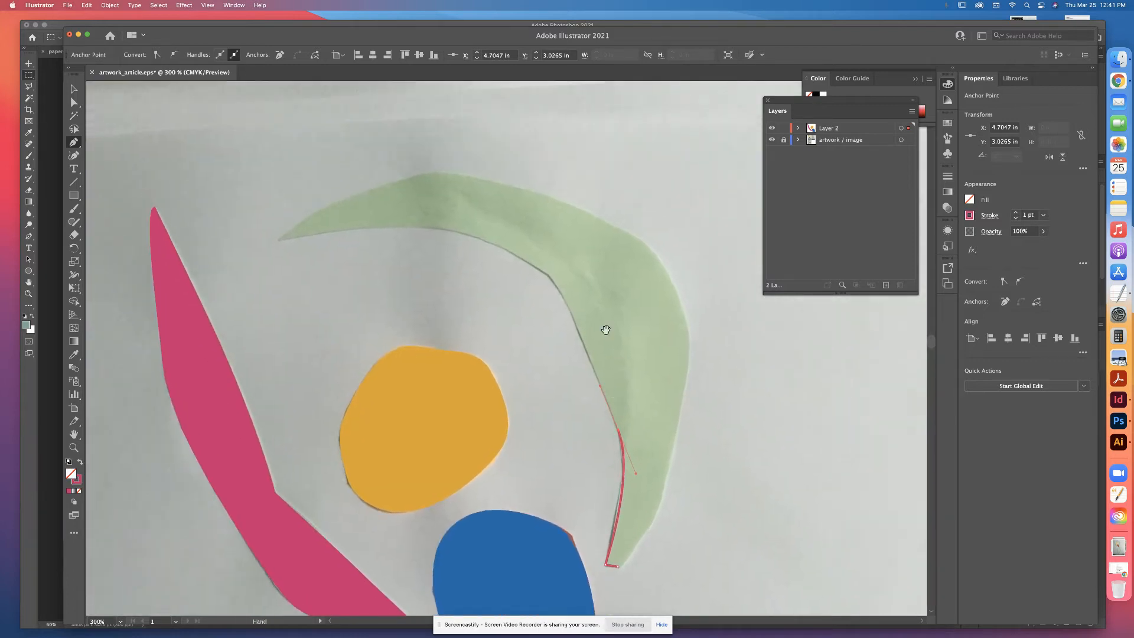
click(560, 291)
click(485, 239)
click(446, 228)
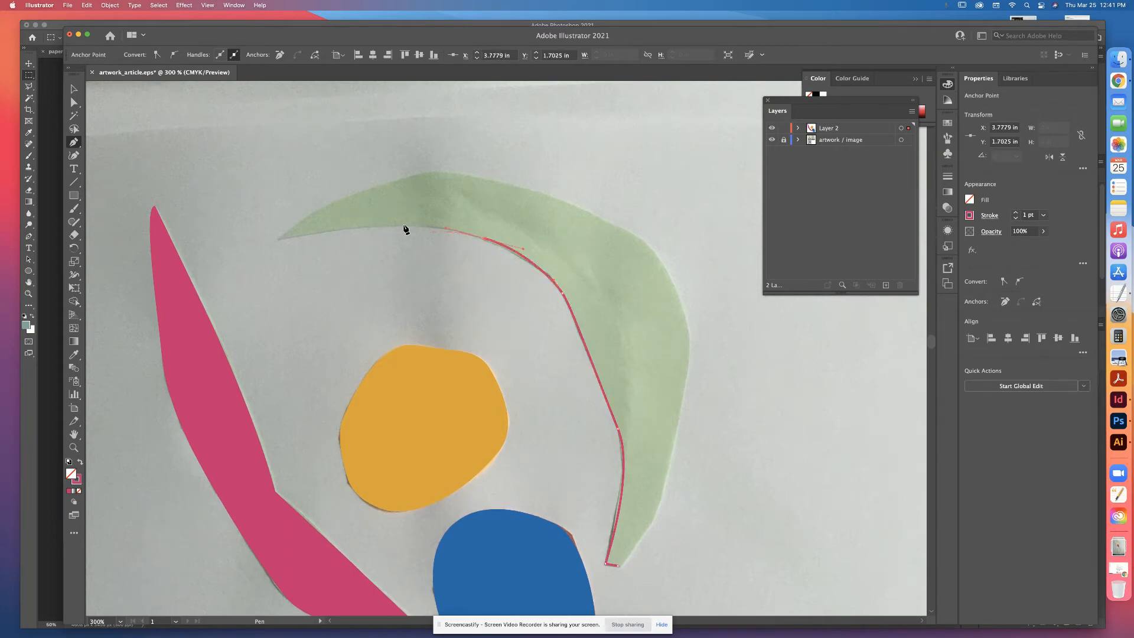
click(338, 229)
click(278, 240)
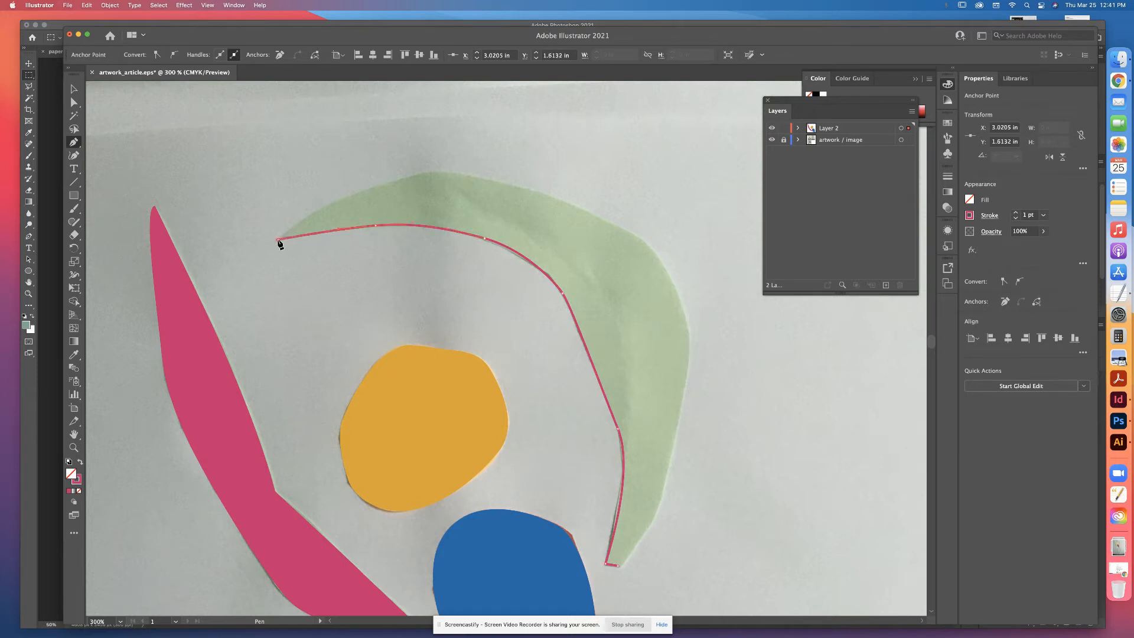
Trace the right arm's outer edge back down with curved Pen segments and close the path at the lower tip
drag(340, 199, 340, 200)
drag(399, 179, 417, 177)
drag(495, 181, 559, 198)
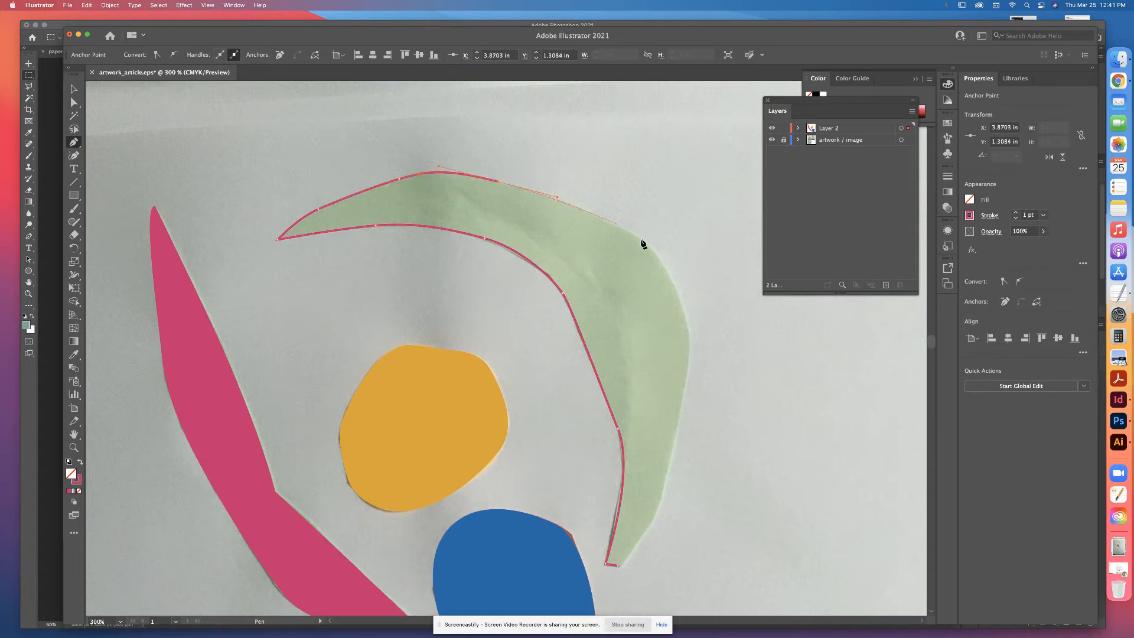
drag(637, 237, 659, 255)
drag(688, 350, 683, 401)
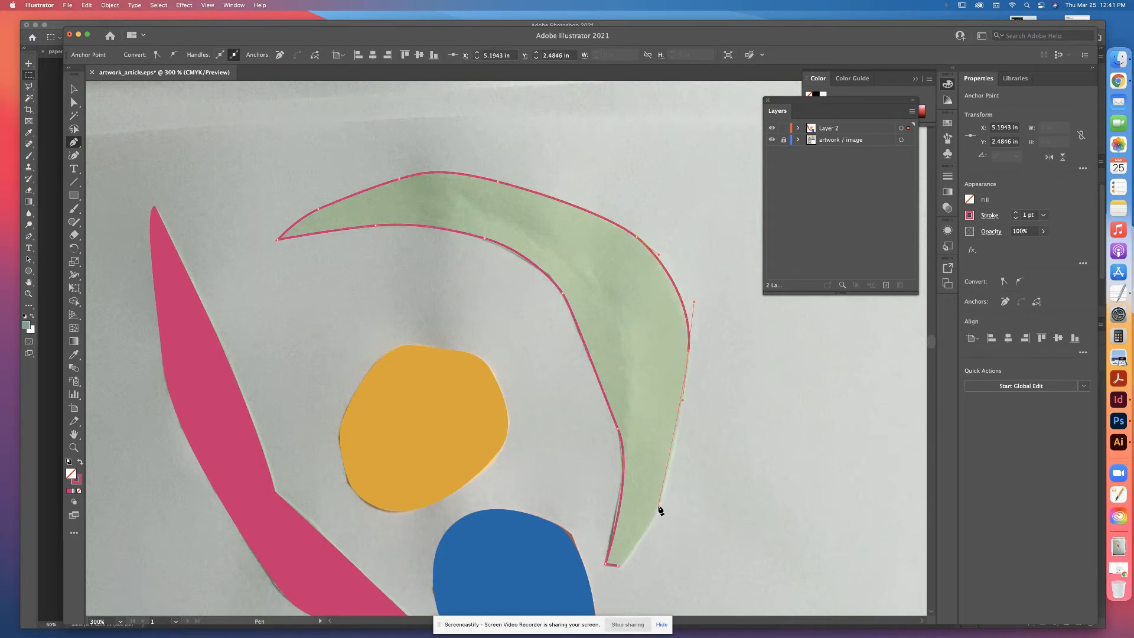
drag(654, 517, 647, 530)
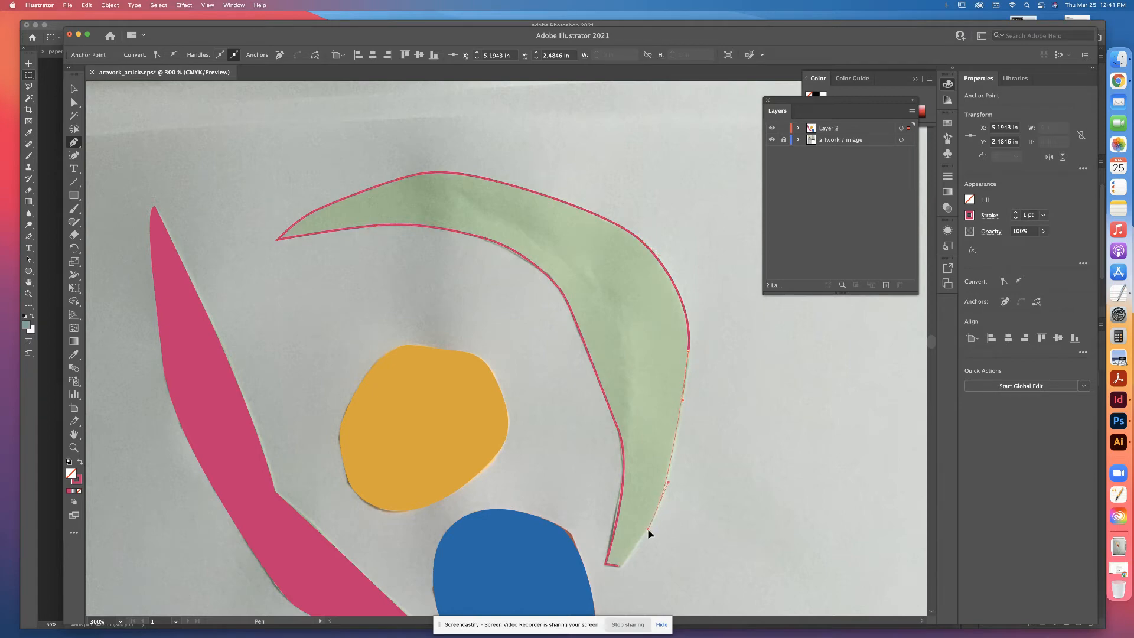
click(606, 564)
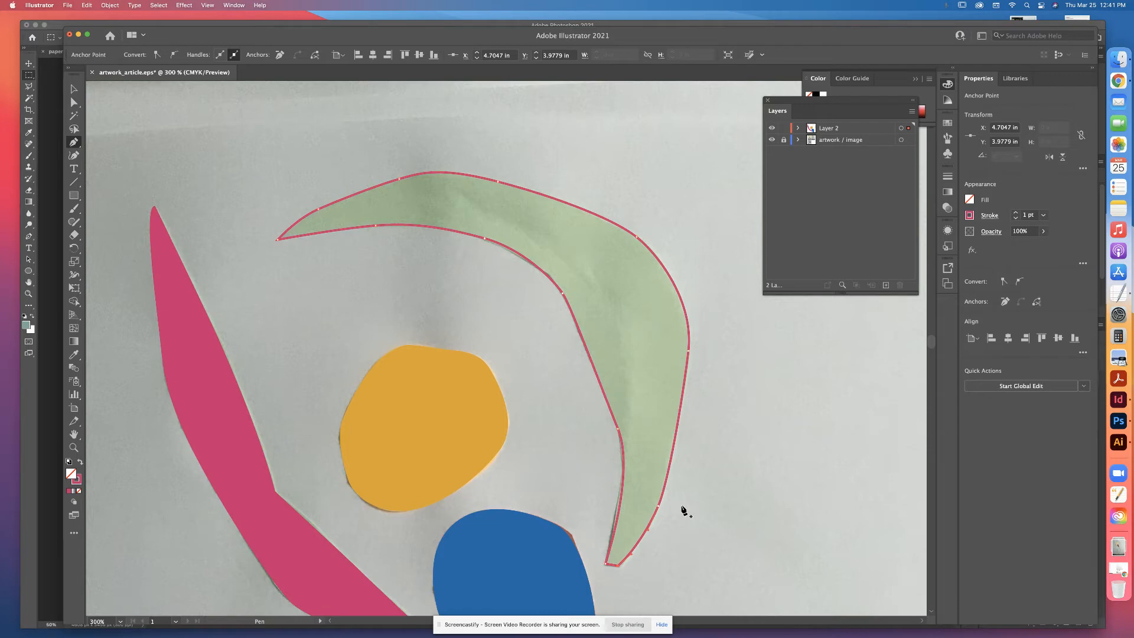
Swap the right arm path's stroke and fill so the shape is solid pink, and bring the untraced green legs into view
key(shift+x)
key(super+minus)
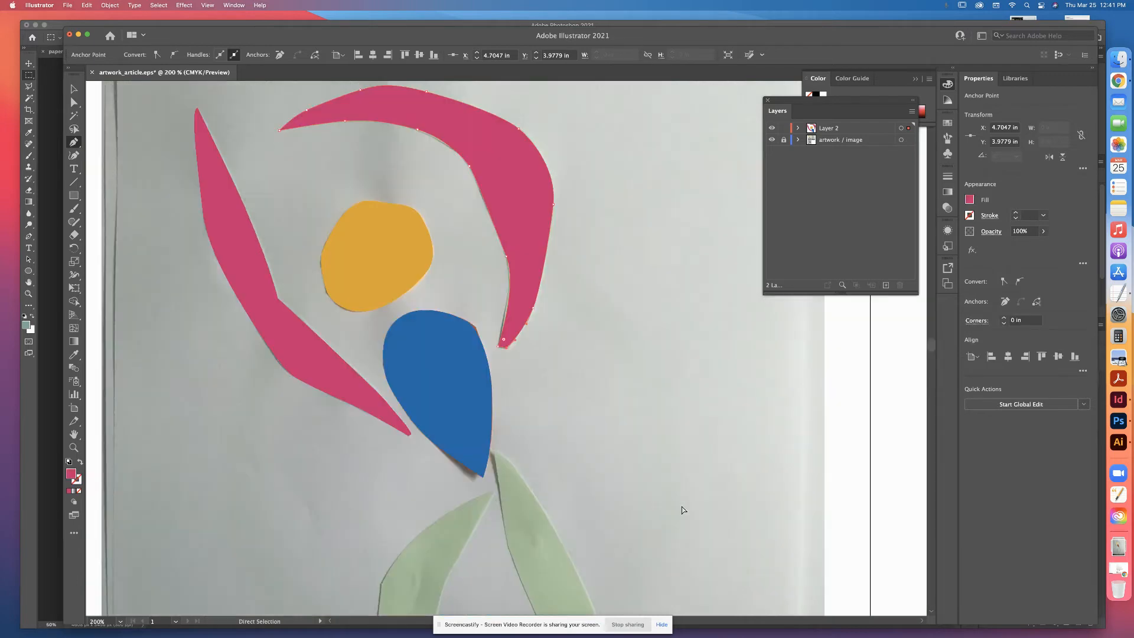
scroll(625, 336, down, 10)
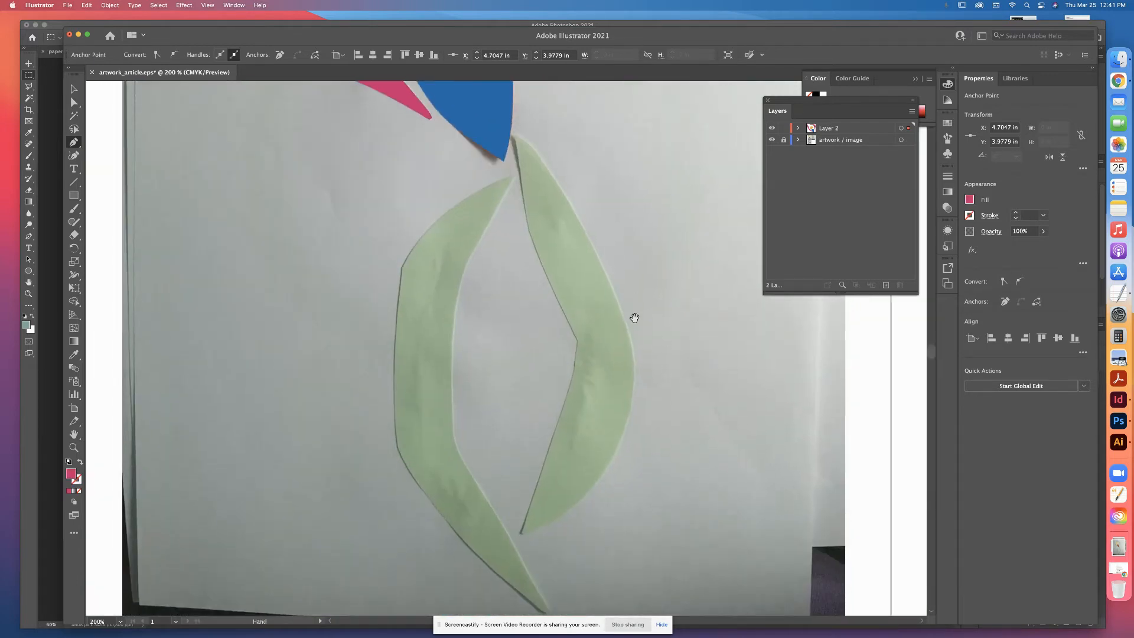
Start the green left leg's path at its upper tip with a pink stroke and no fill, curving along the upper outer edge
scroll(670, 386, down, 2)
scroll(673, 384, up, 2)
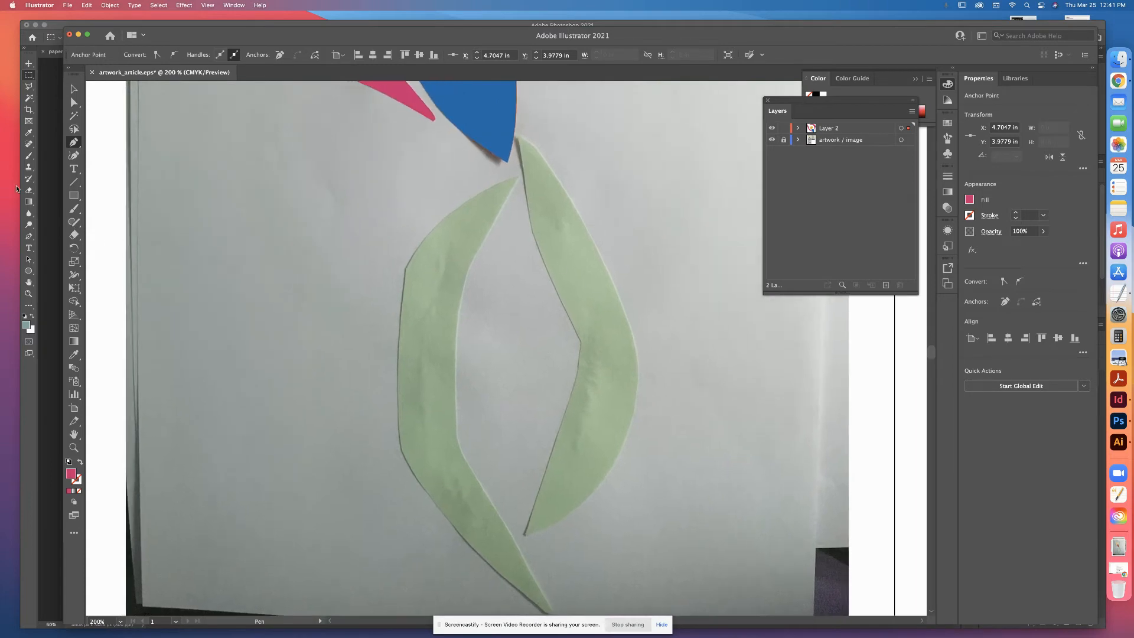
click(516, 176)
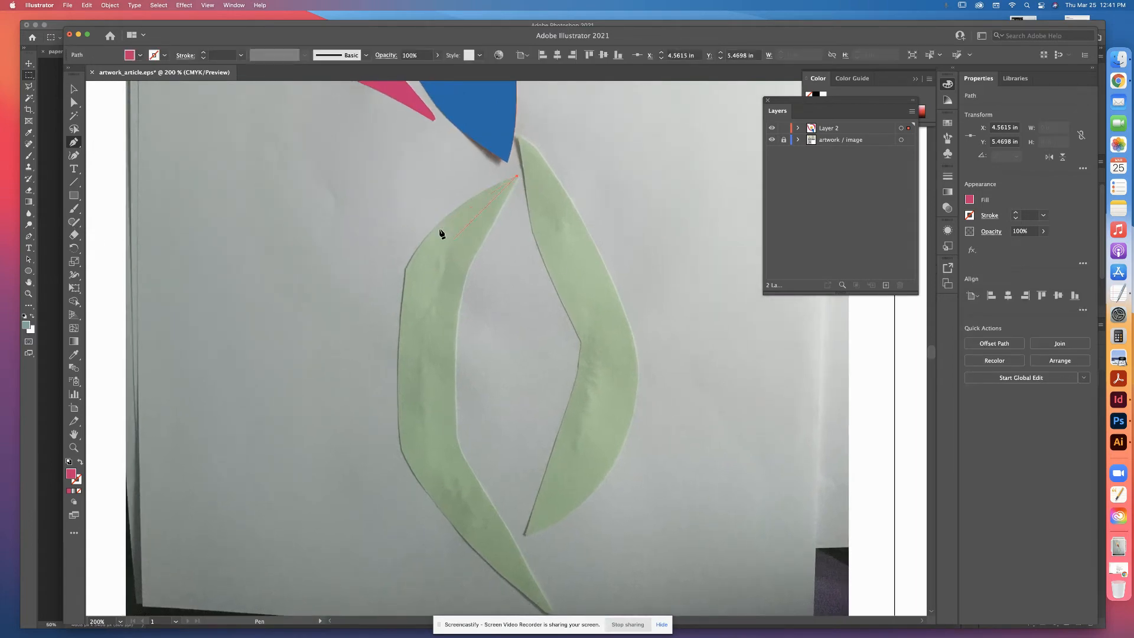
key(shift+x)
drag(415, 256, 394, 286)
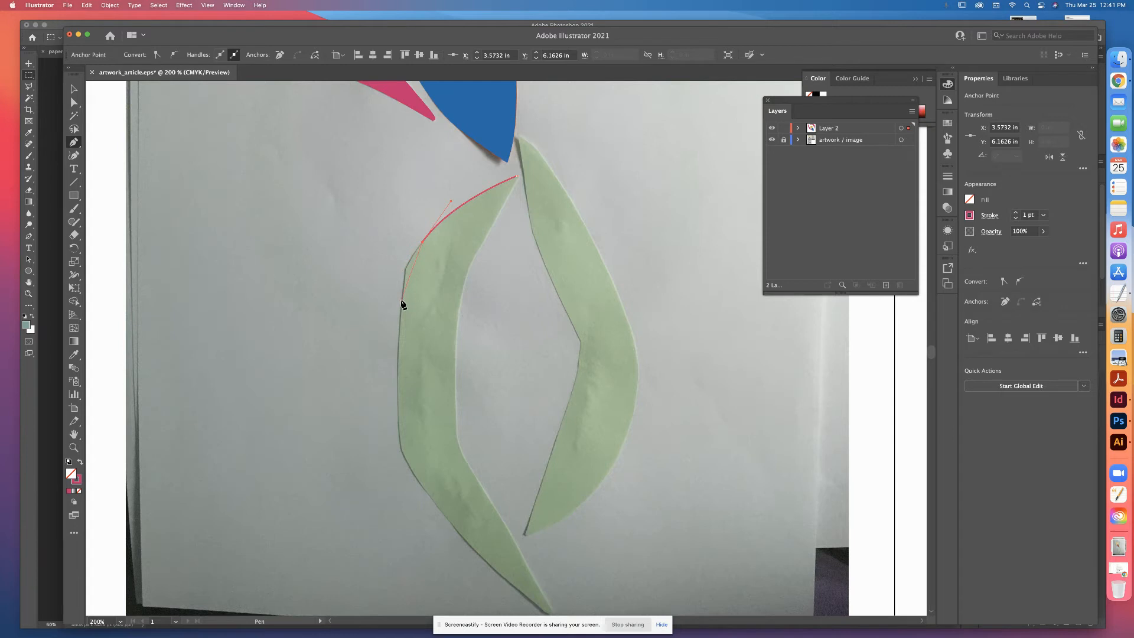
Continue the left leg's path down its outer edge to the pointed lower tip
drag(400, 301, 397, 349)
click(399, 451)
drag(411, 474, 411, 476)
drag(474, 550, 496, 504)
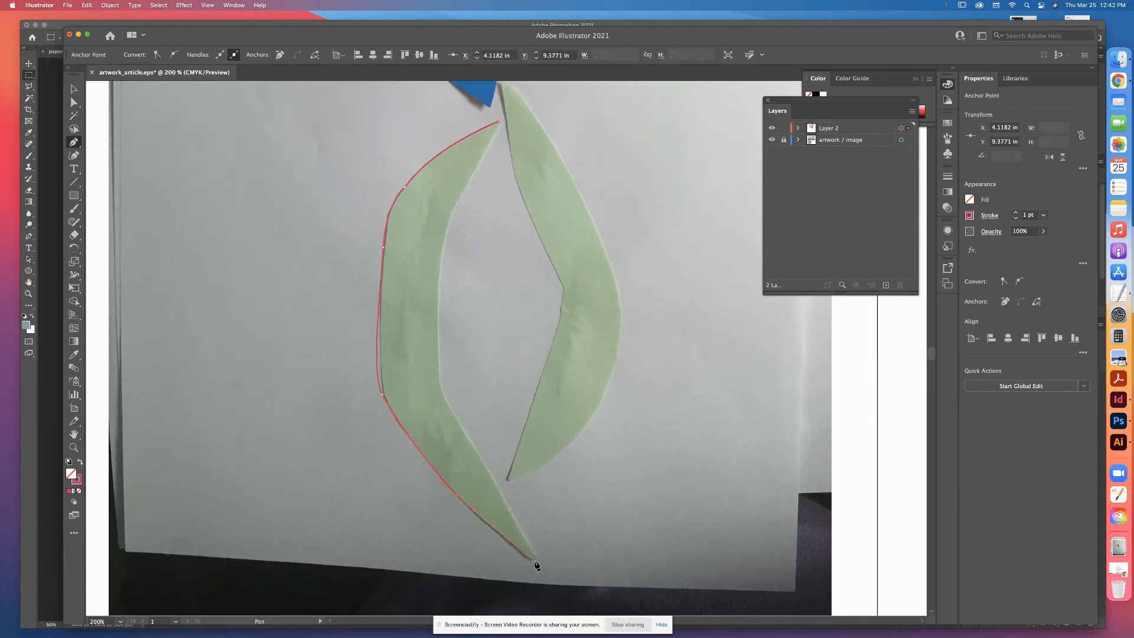
drag(544, 562, 545, 562)
Trace the left leg's inner edge back up, close the path at the upper tip, and swap its stroke and fill to solid pink
click(522, 536)
drag(470, 441, 454, 421)
drag(437, 289, 437, 282)
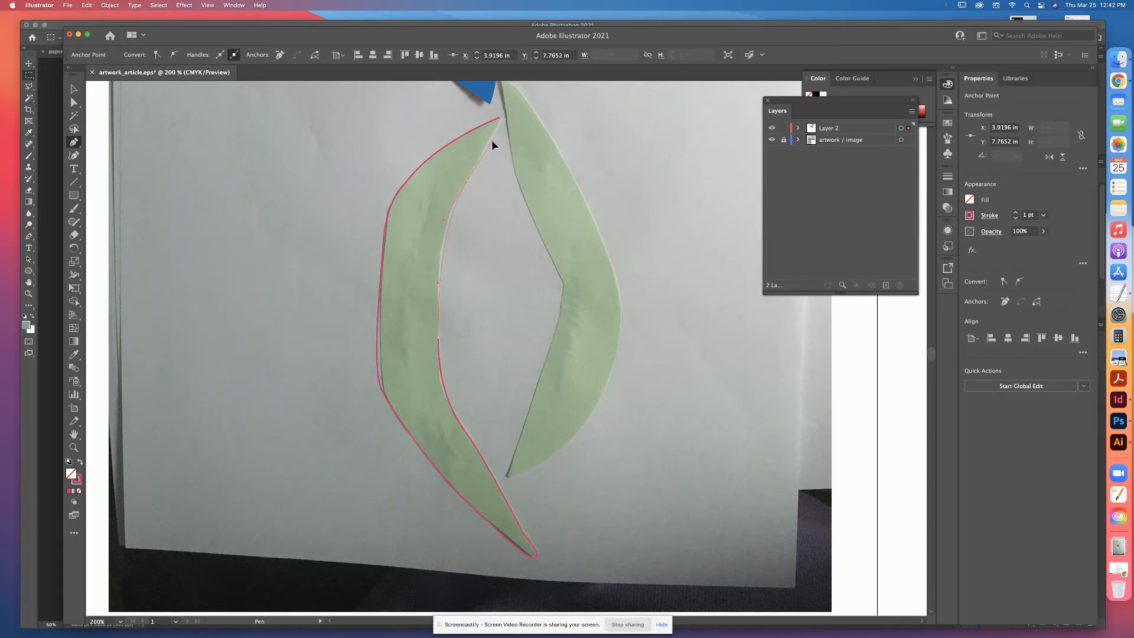
drag(496, 130, 498, 128)
click(499, 122)
scroll(517, 245, up, 2)
scroll(518, 245, left, 1)
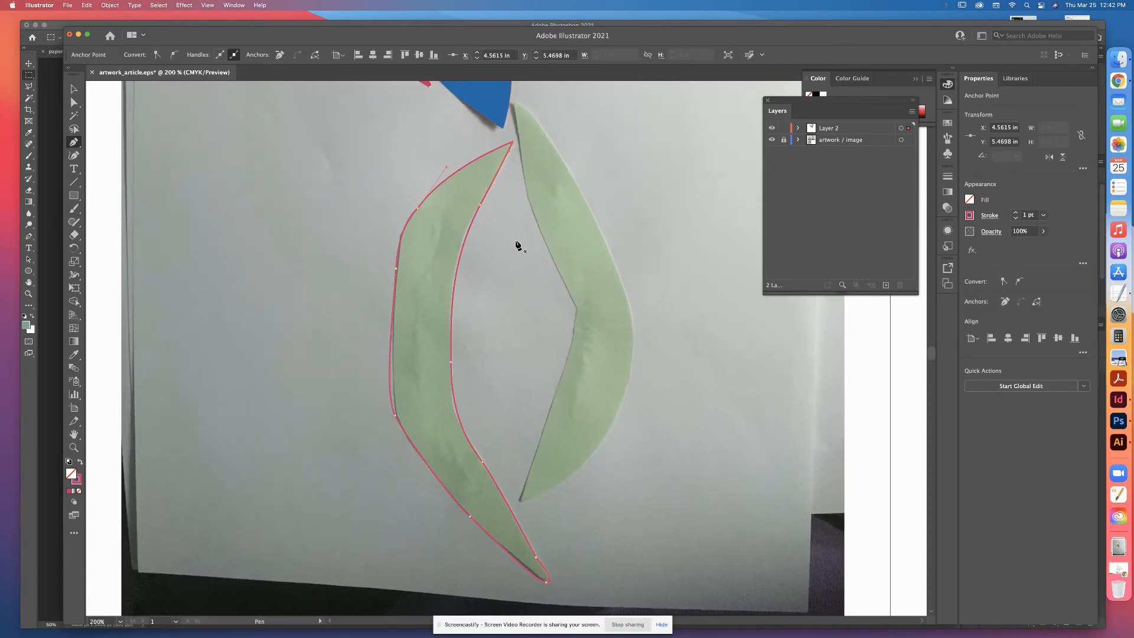
key(shift+x)
Trace the green right leg's outer edge from upper to lower tip with the Pen tool, using a pink stroke without fill
scroll(542, 234, up, 2)
scroll(542, 234, left, 1)
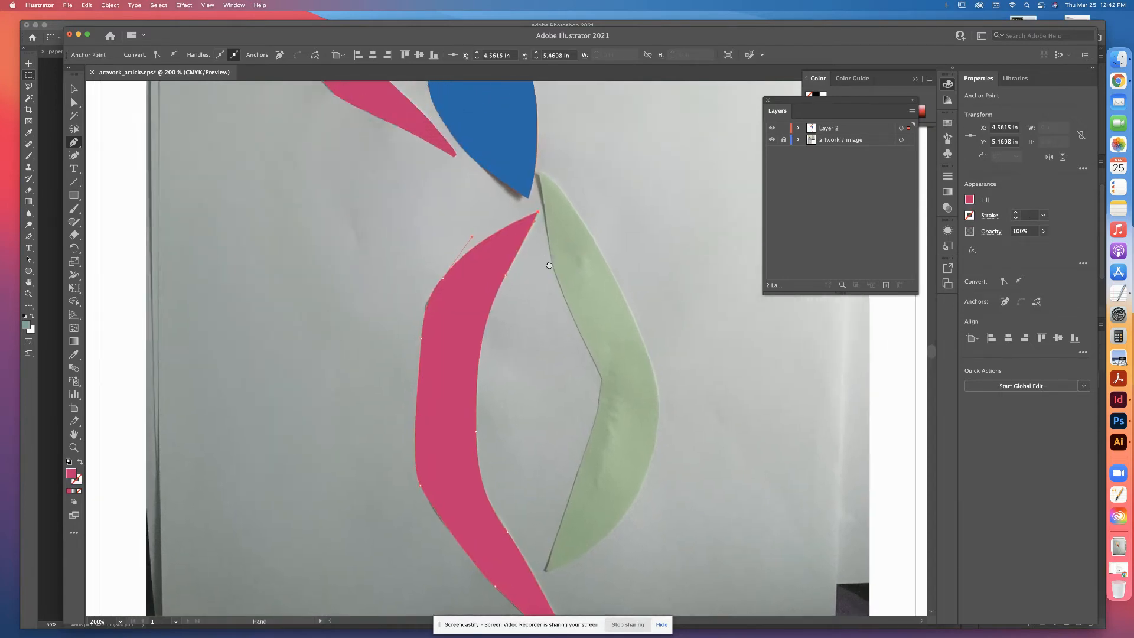
click(543, 173)
drag(568, 197, 581, 217)
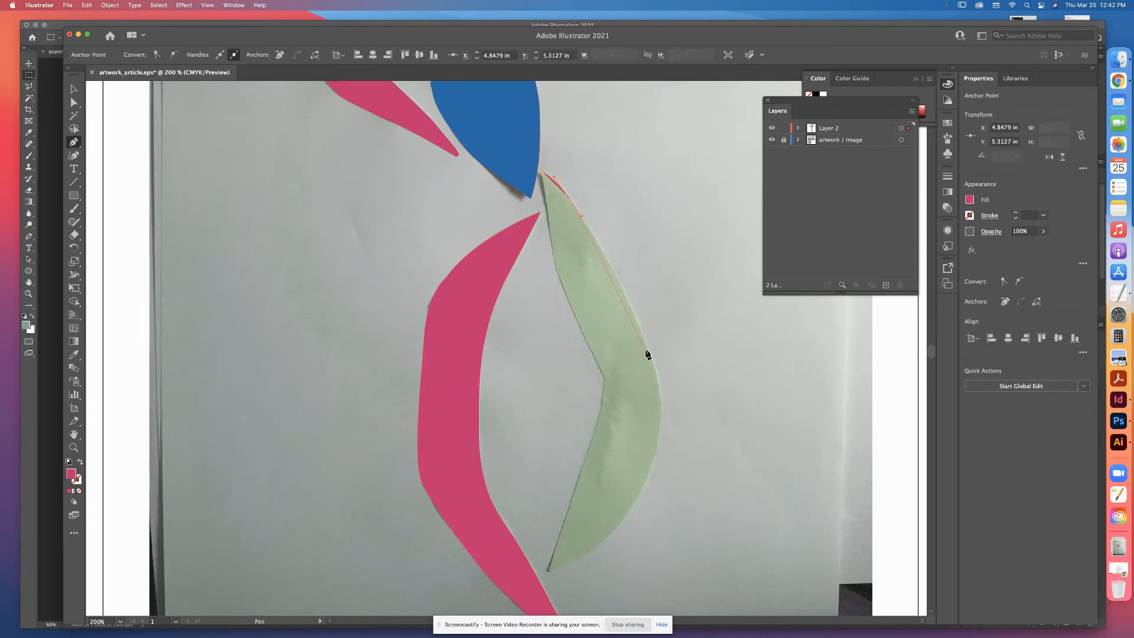
drag(659, 375, 659, 383)
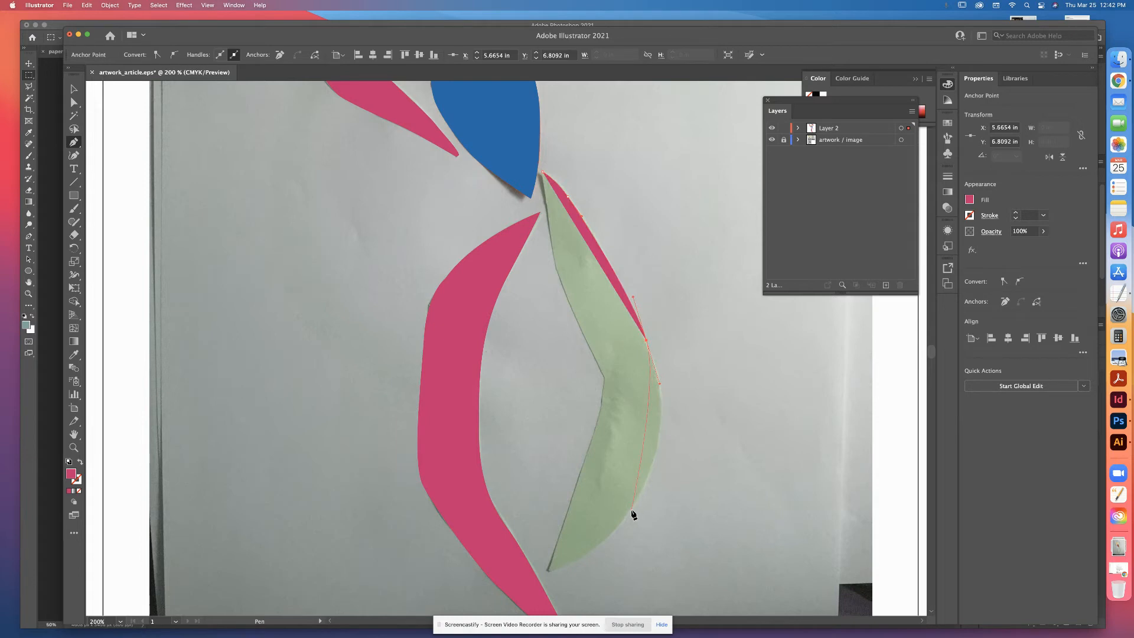
key(shift+x)
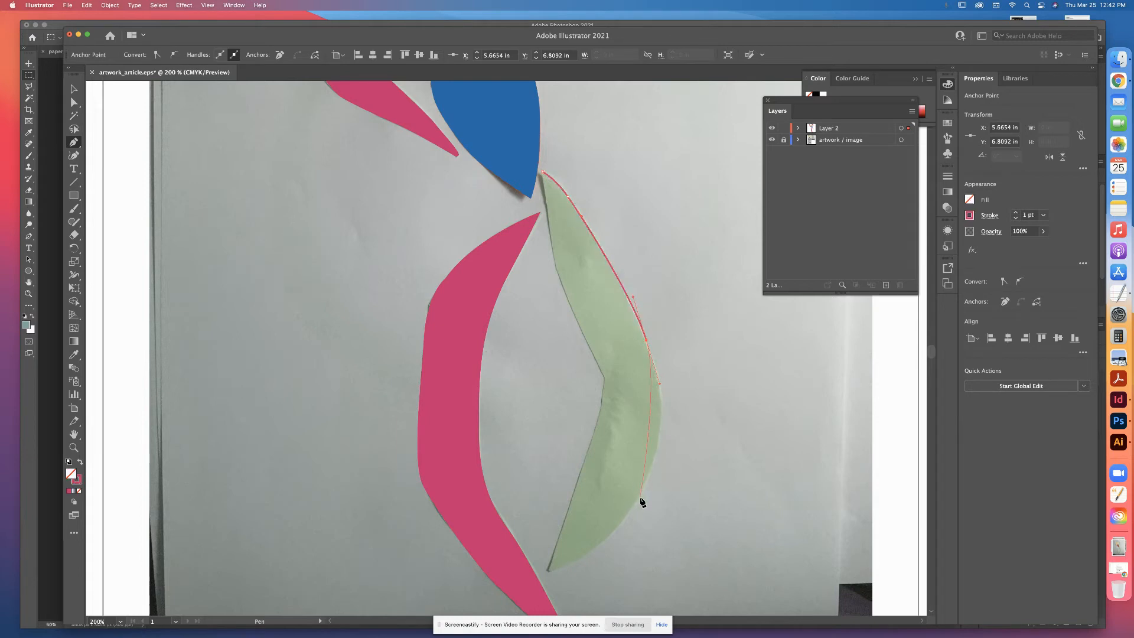
drag(625, 518, 605, 545)
drag(605, 539, 605, 539)
drag(549, 570, 519, 573)
Trace the right leg's angled inner edge back up, close the path at the upper tip, and swap it to a solid pink fill
click(604, 378)
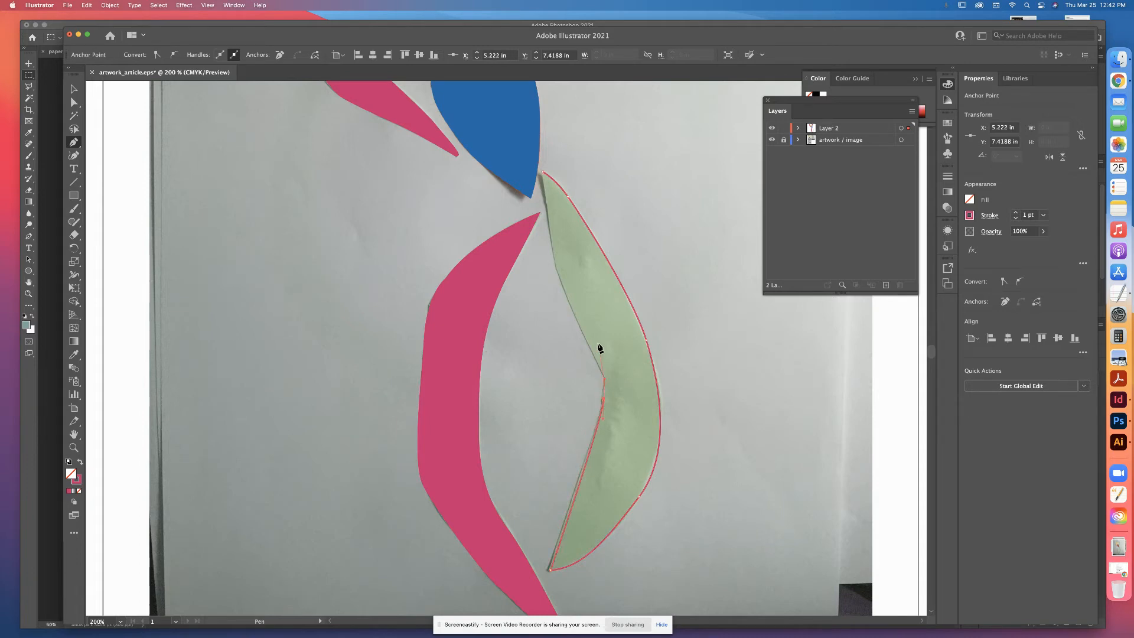
click(558, 278)
click(541, 174)
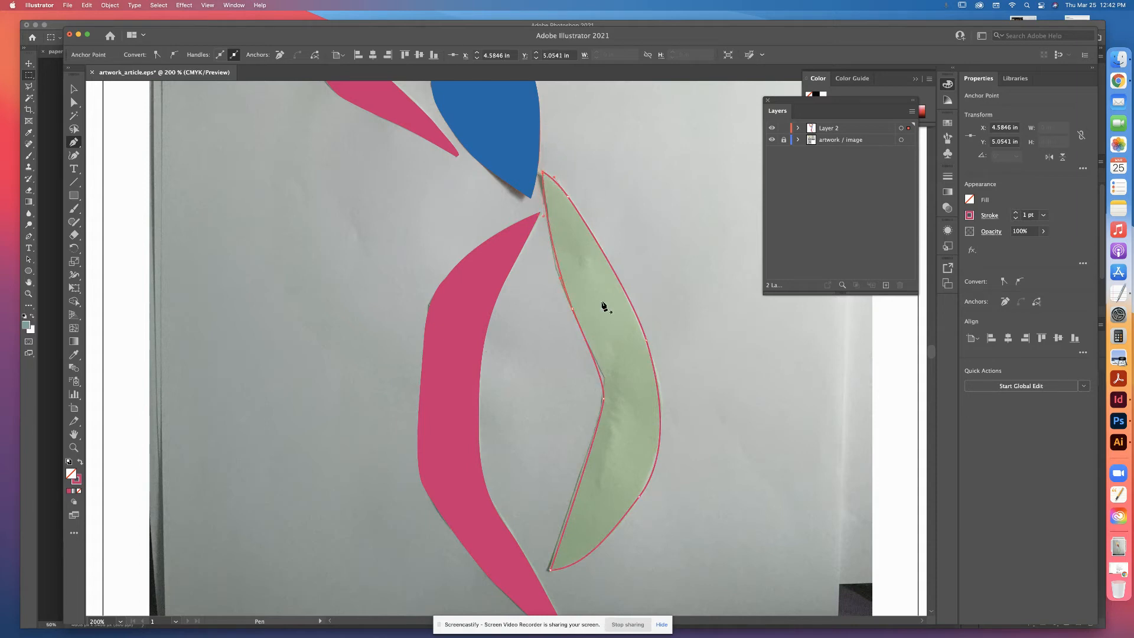
key(shift+x)
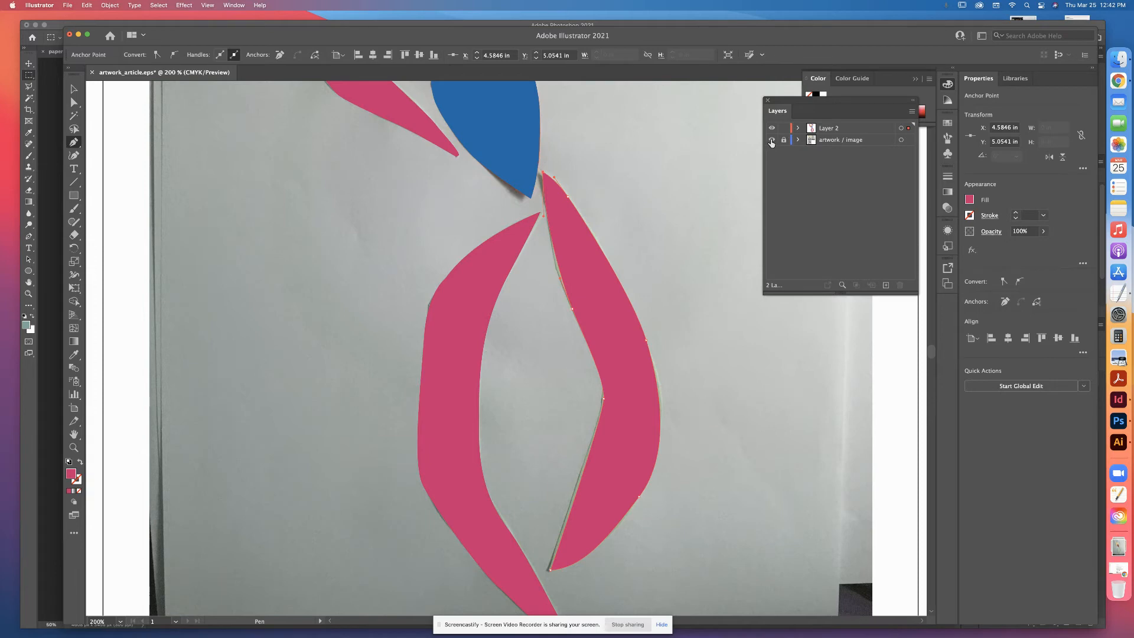
Save artwork_article.eps and view the figure at 100%
key(super)
key(super+s)
key(super+1)
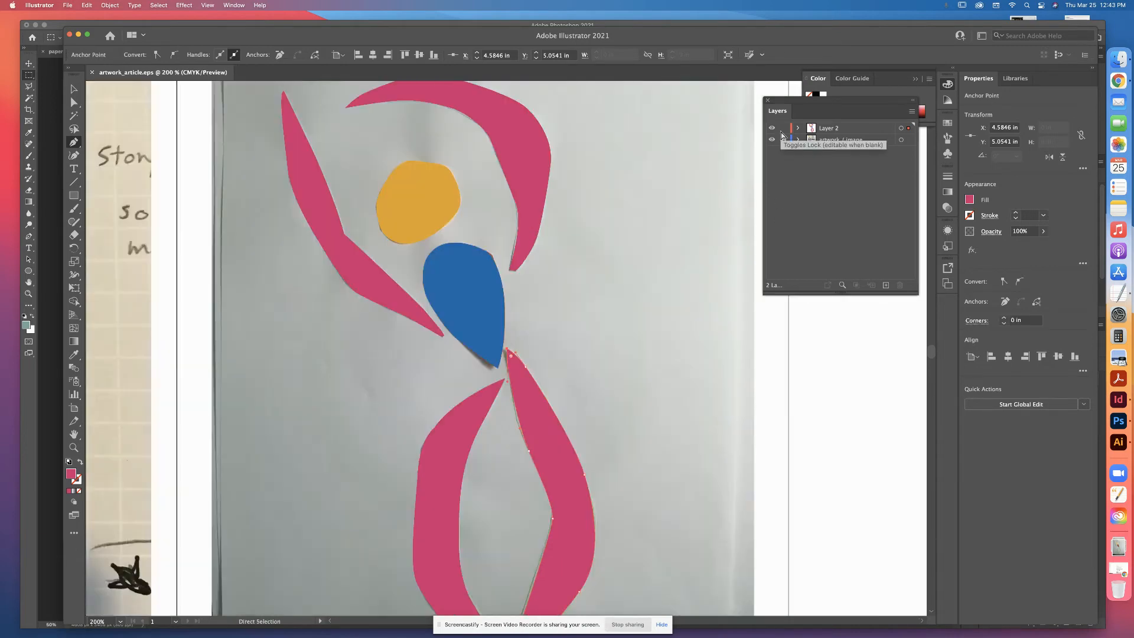
Deselect the traced leg and hide the artwork / image layer so only the vector shapes show
click(783, 139)
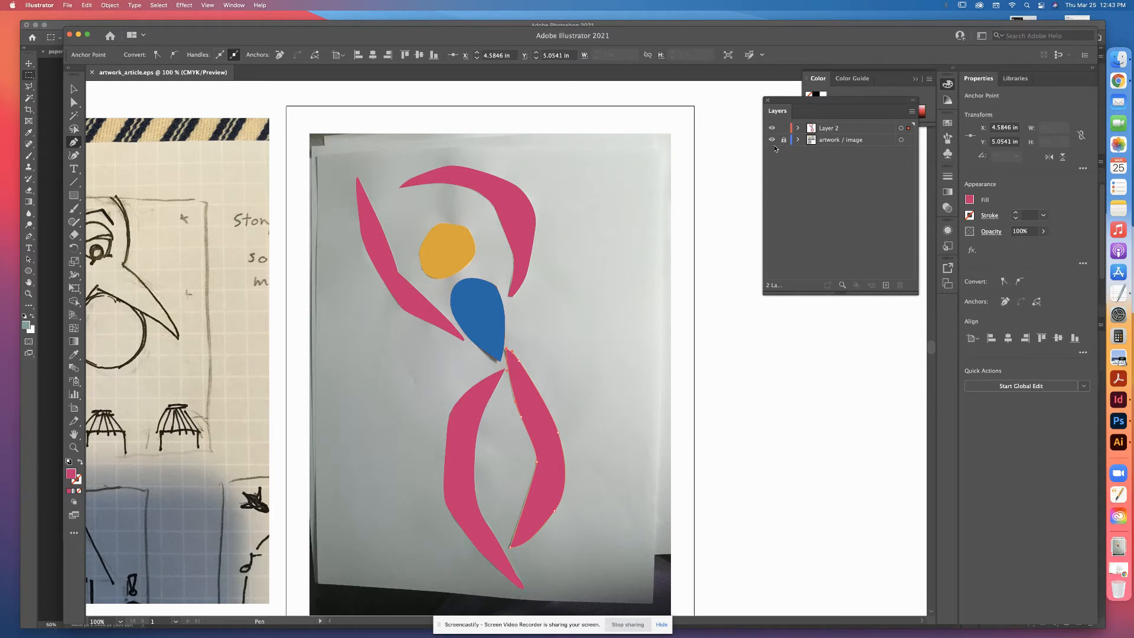
click(772, 140)
click(772, 140)
click(74, 89)
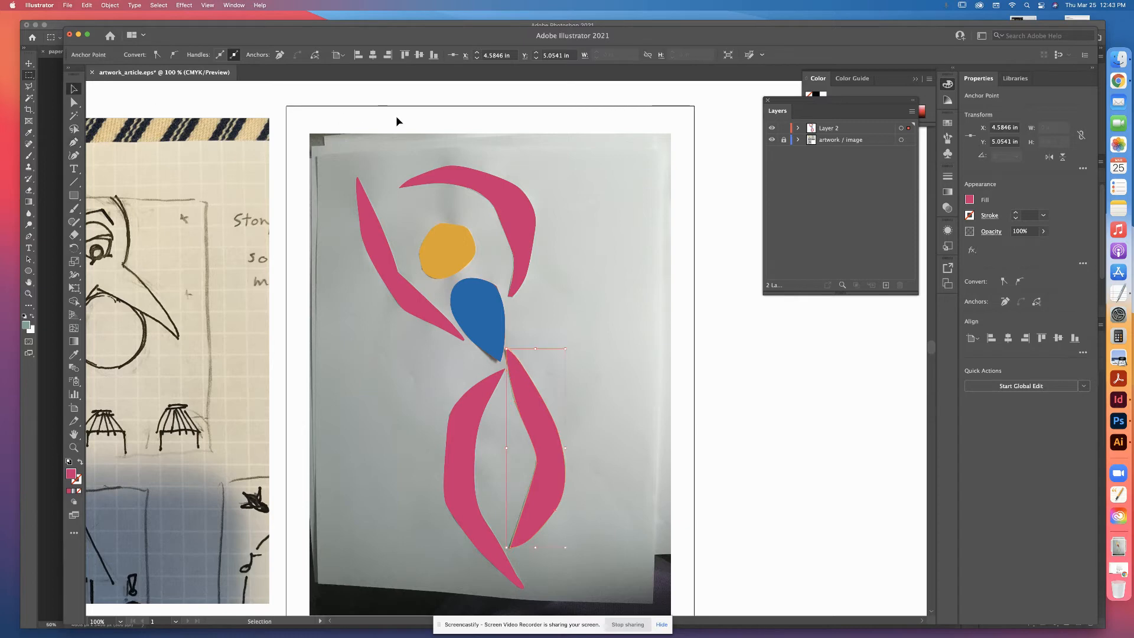
click(407, 124)
click(772, 140)
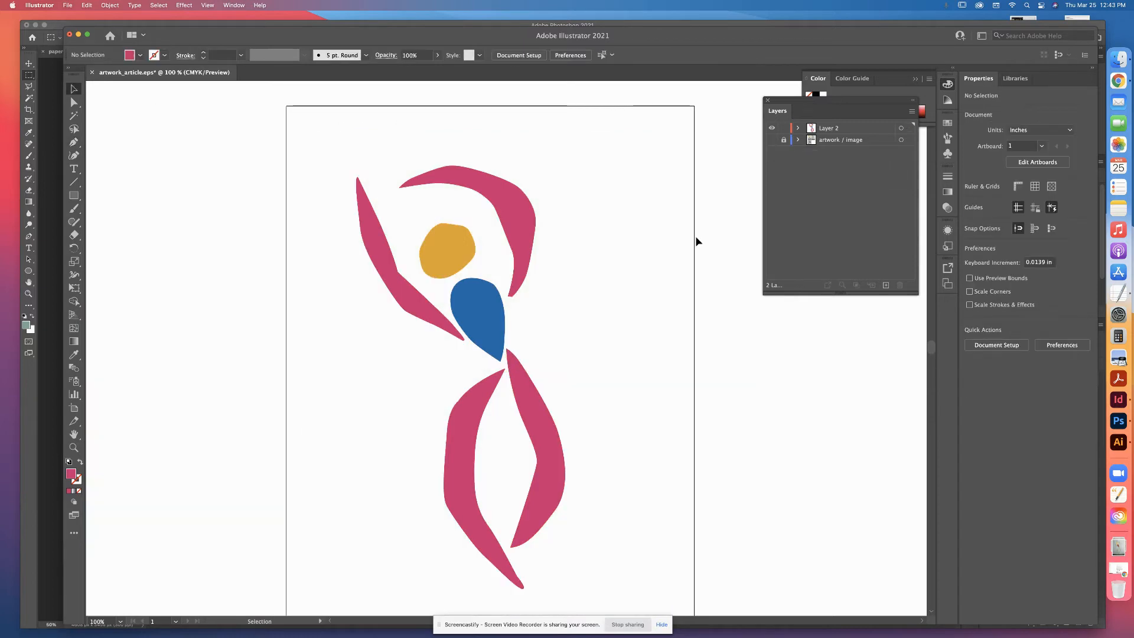
Uncover the colour spectrum, then recolour the right leg dark navy and the left arm blue
drag(363, 464, 362, 464)
click(587, 356)
click(542, 420)
click(899, 86)
click(886, 112)
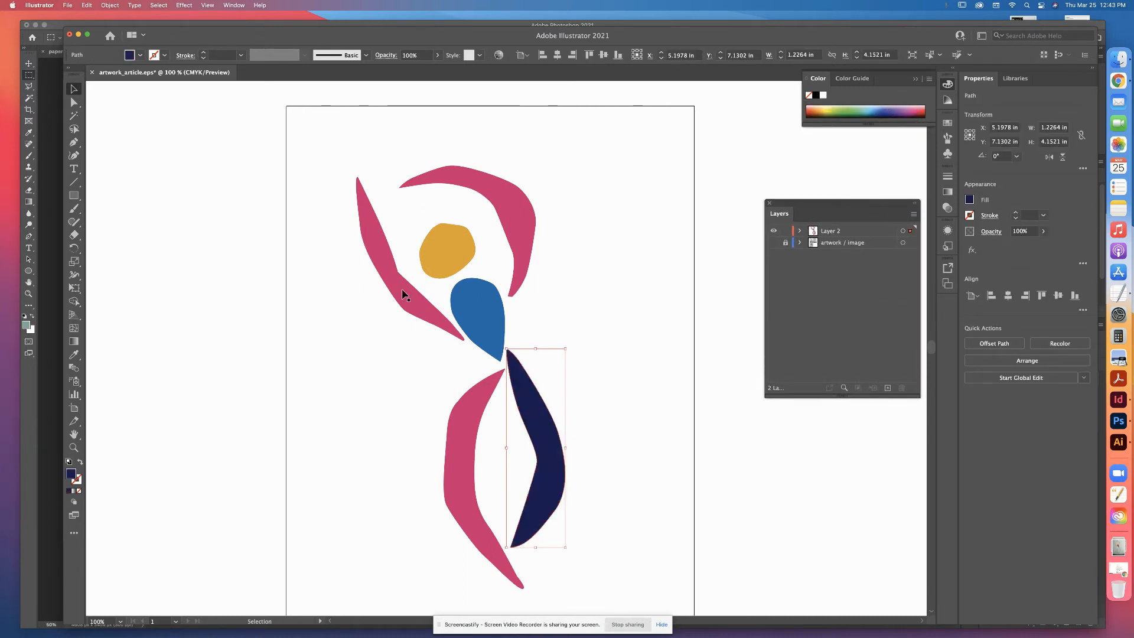
click(386, 258)
click(888, 108)
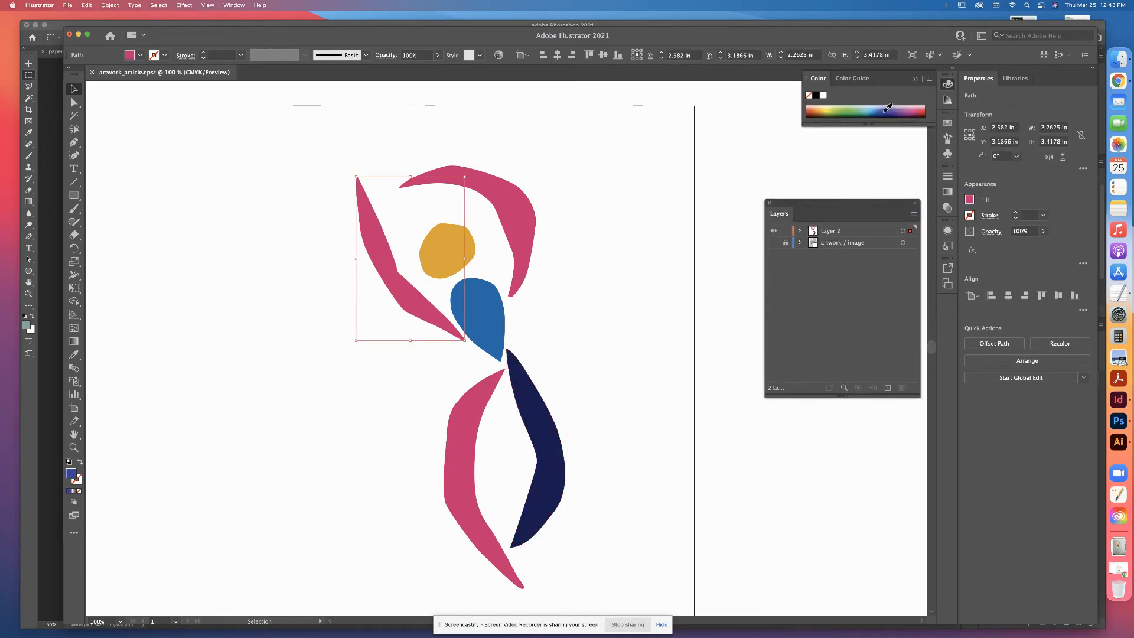
Recolour the right arm light orange and the left leg red, and deselect the artwork
click(467, 155)
click(486, 188)
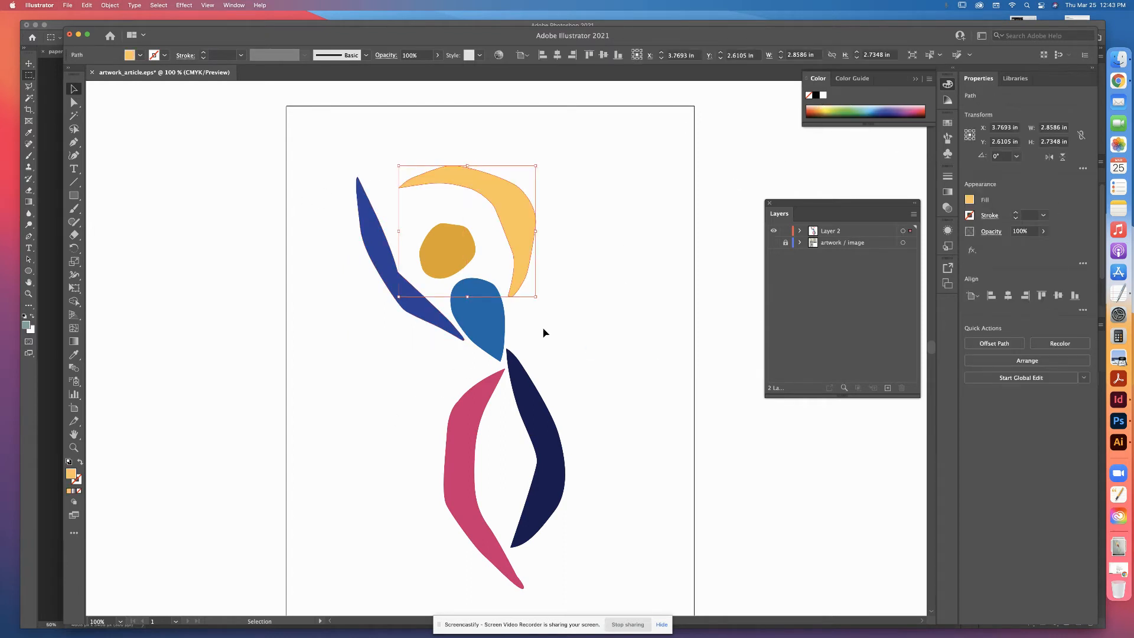
drag(821, 99, 820, 104)
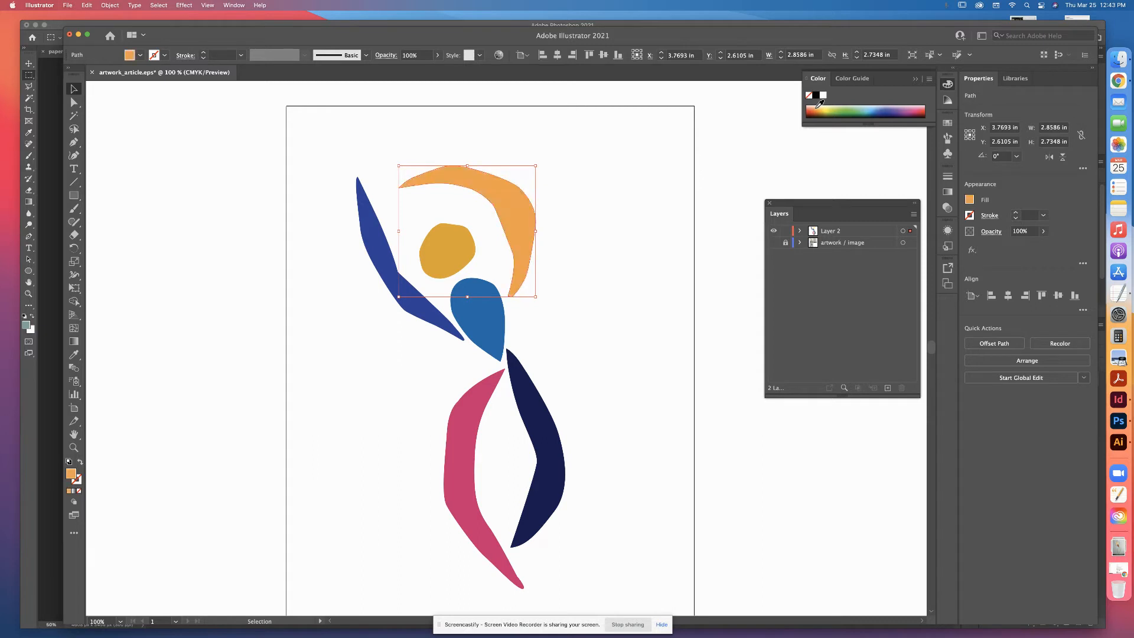
click(471, 403)
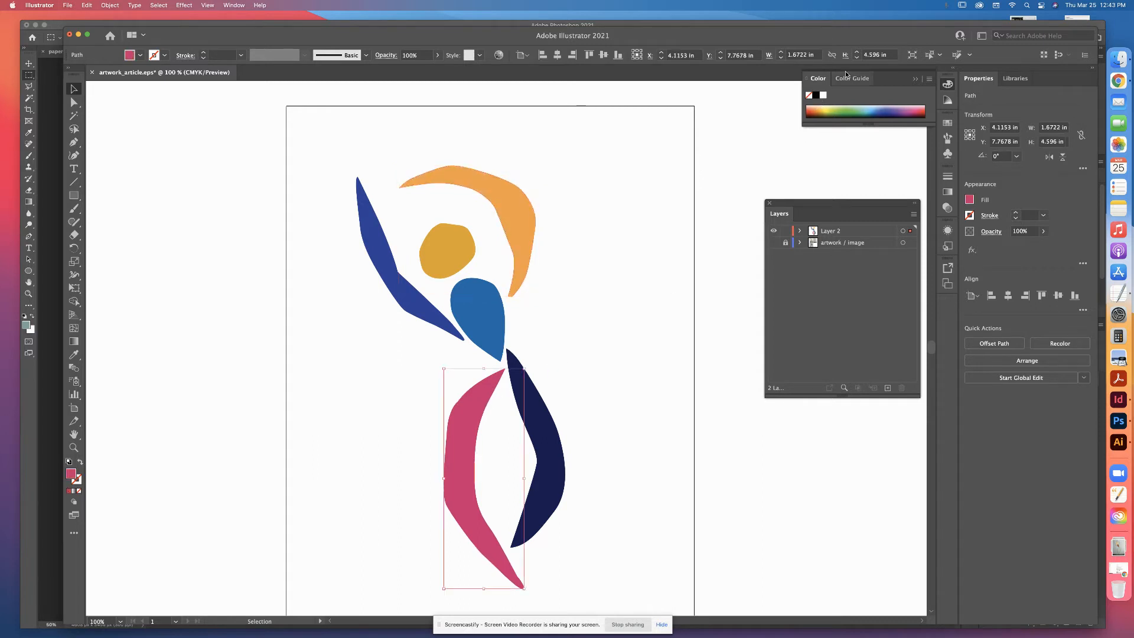
click(817, 105)
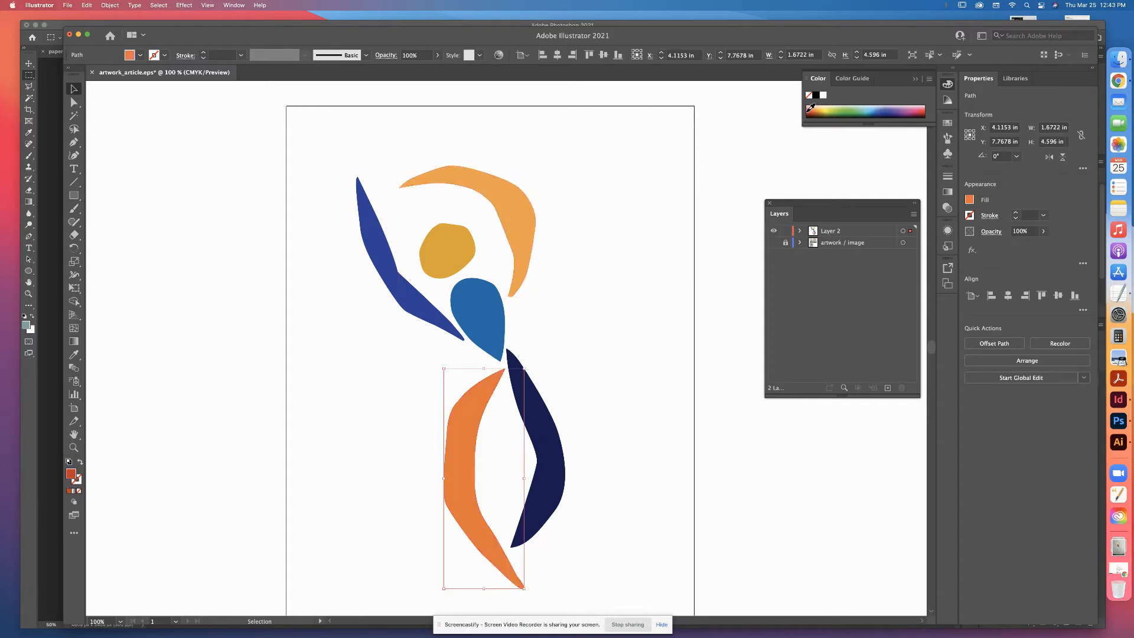
click(811, 108)
click(561, 161)
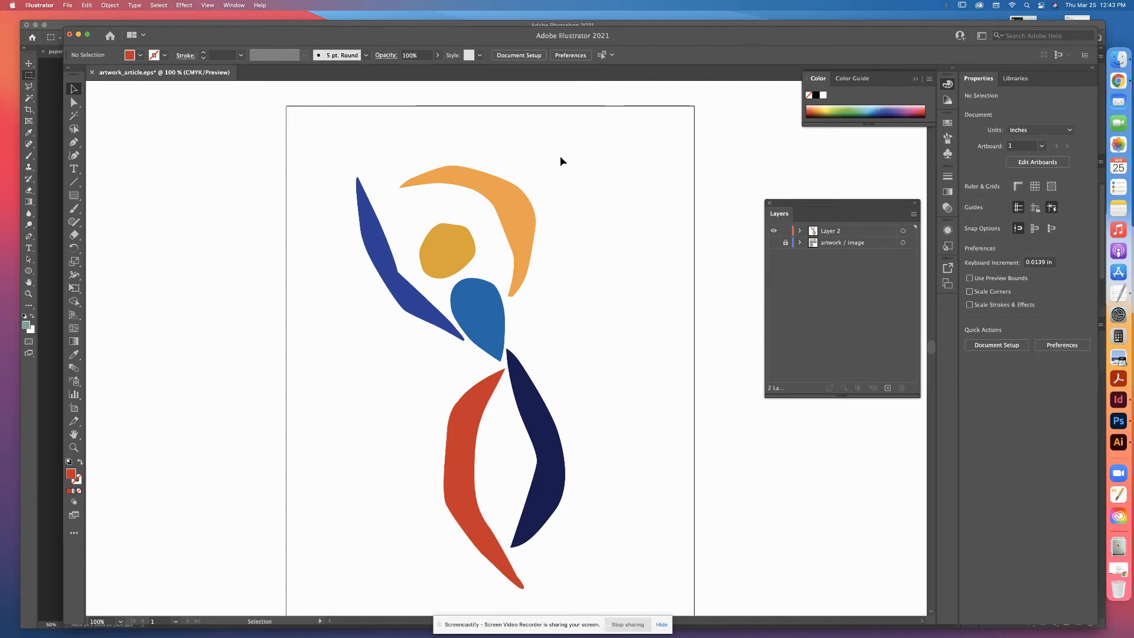
Save the recoloured artwork and switch to the two-page spread document in InDesign, selecting the green skyline image on the first spread
key(super+s)
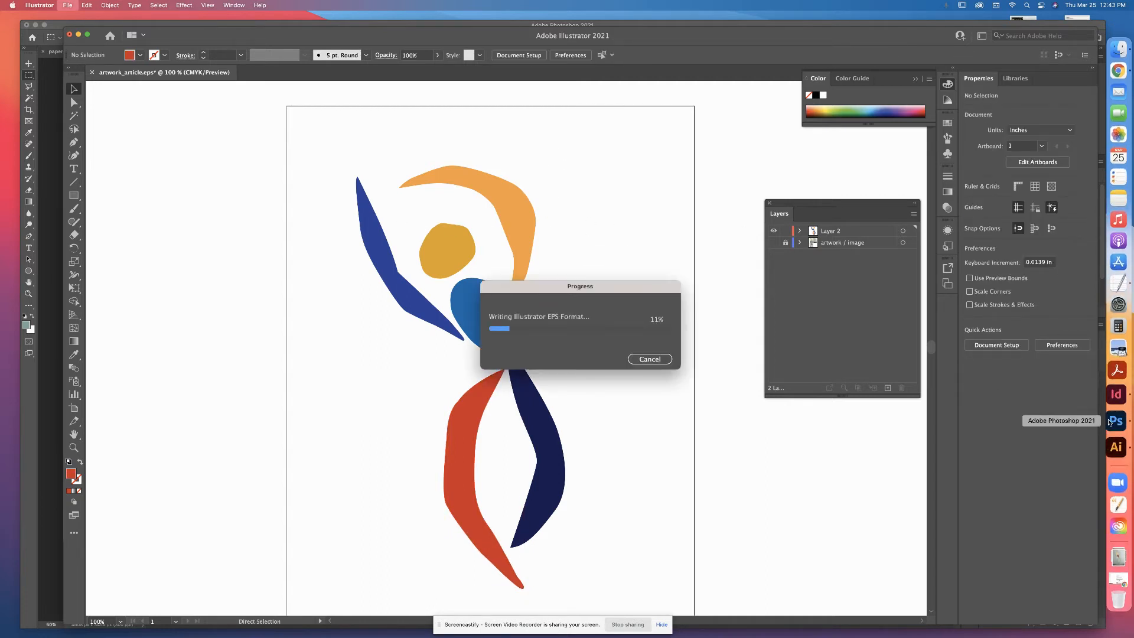
click(1089, 393)
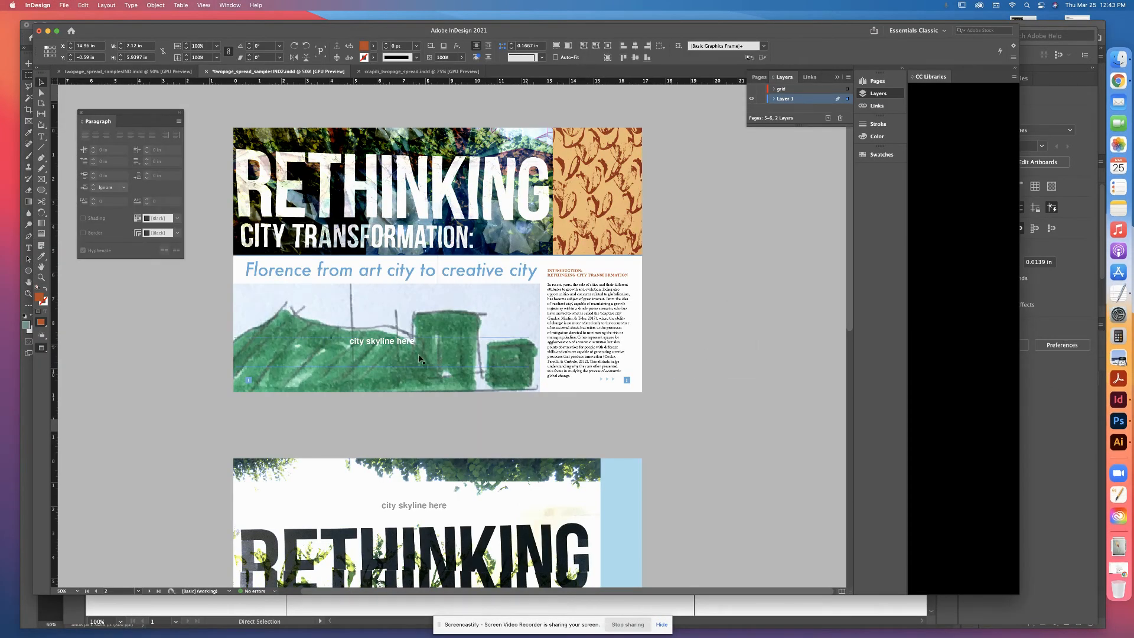
click(404, 344)
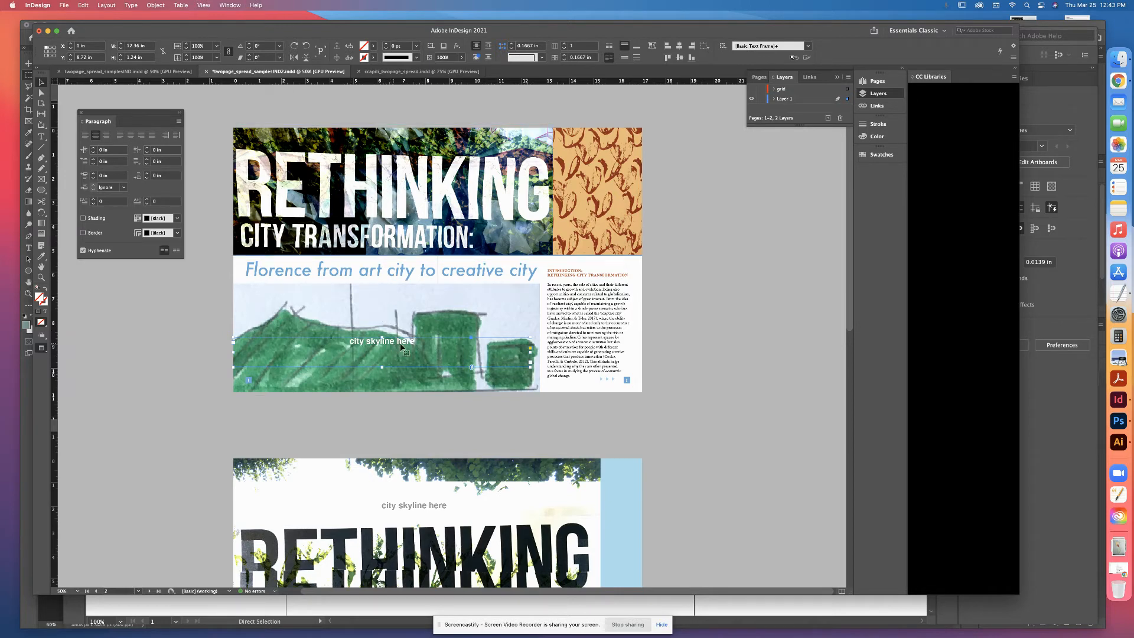
click(455, 326)
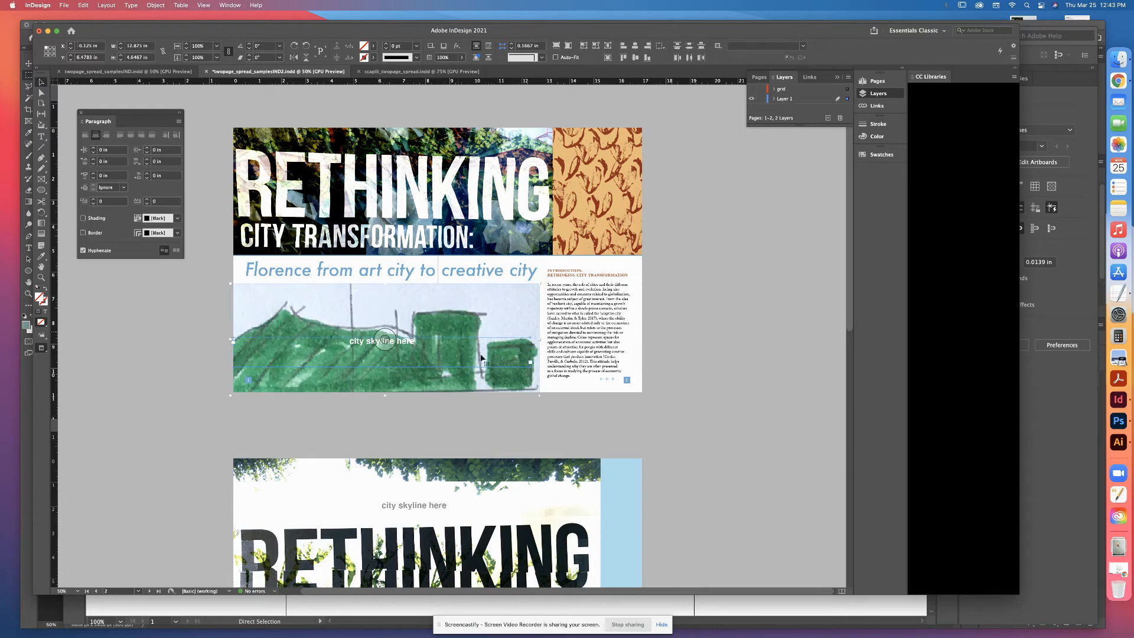
For the spread with the brush-script "Rethinking" title, choose artwork_article.eps from the JOUR315 folder as the file to place
scroll(650, 384, down, 15)
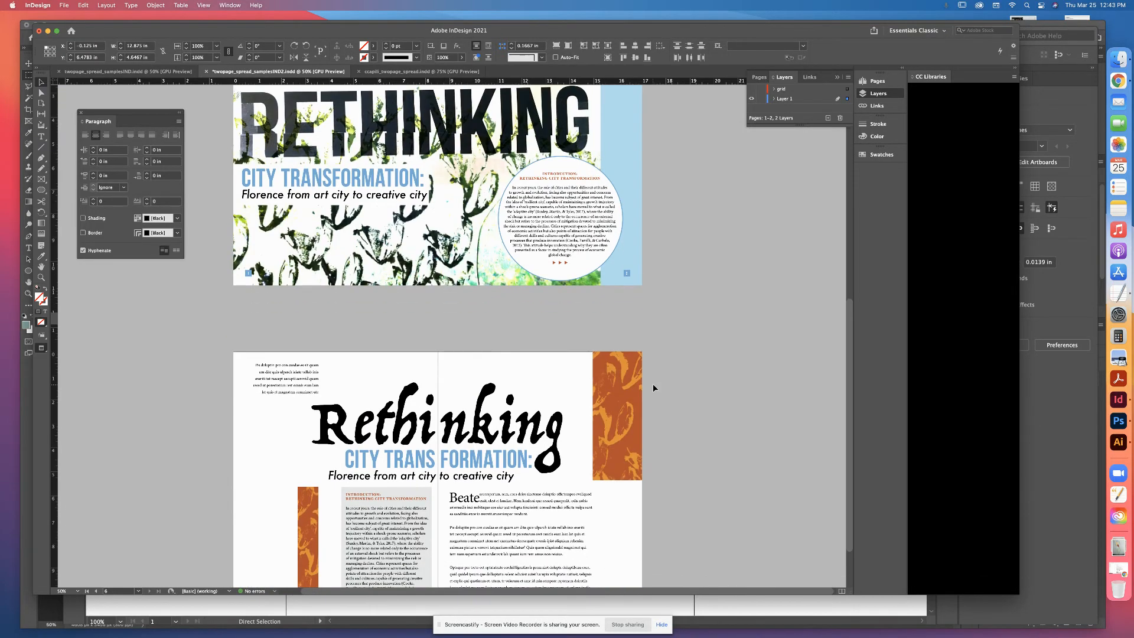
scroll(653, 385, up, 5)
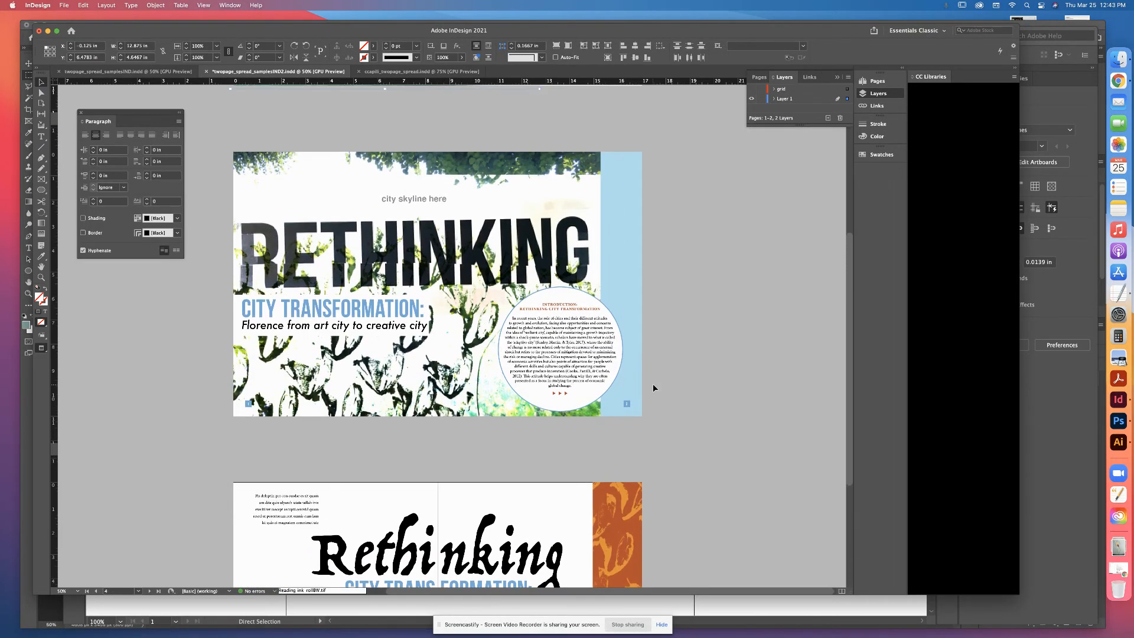
scroll(653, 385, down, 5)
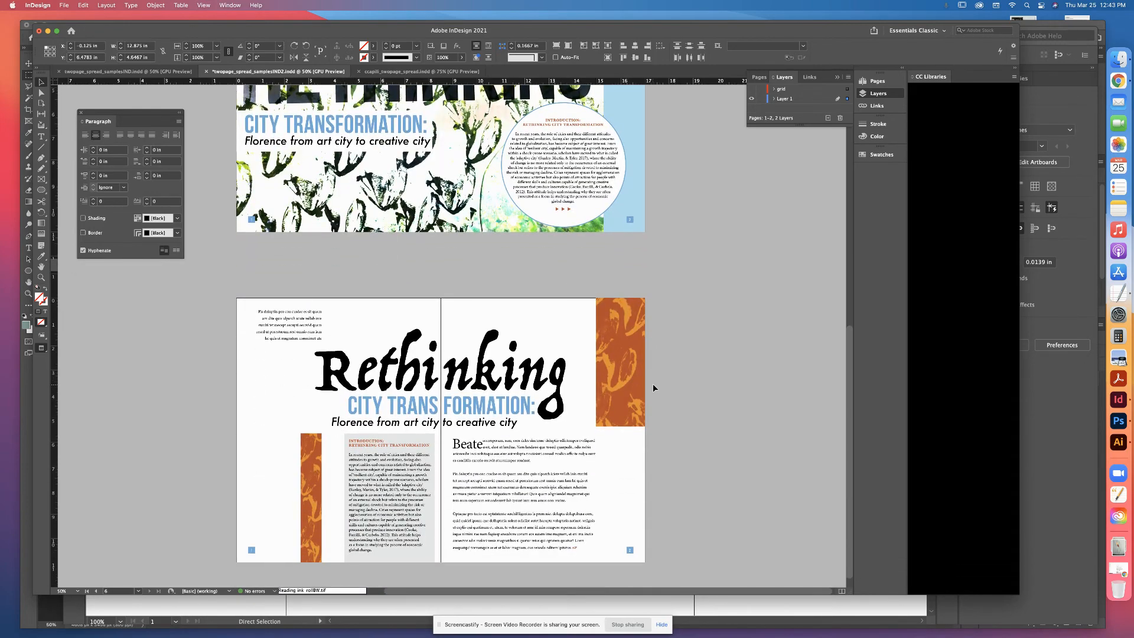
key(super+equal)
drag(528, 402, 576, 255)
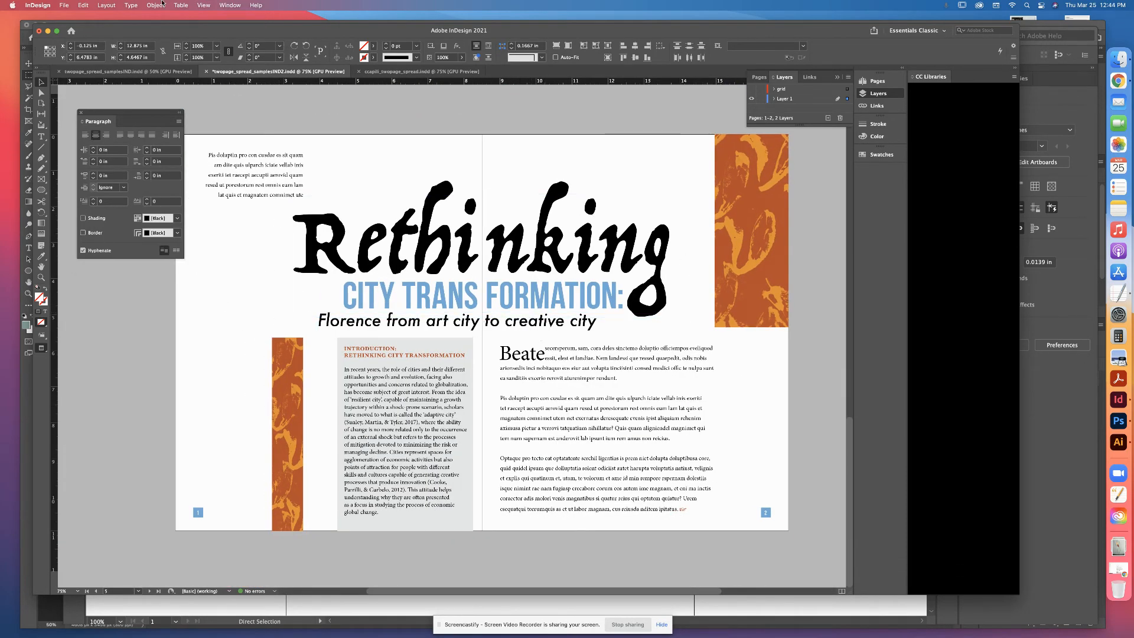
click(100, 6)
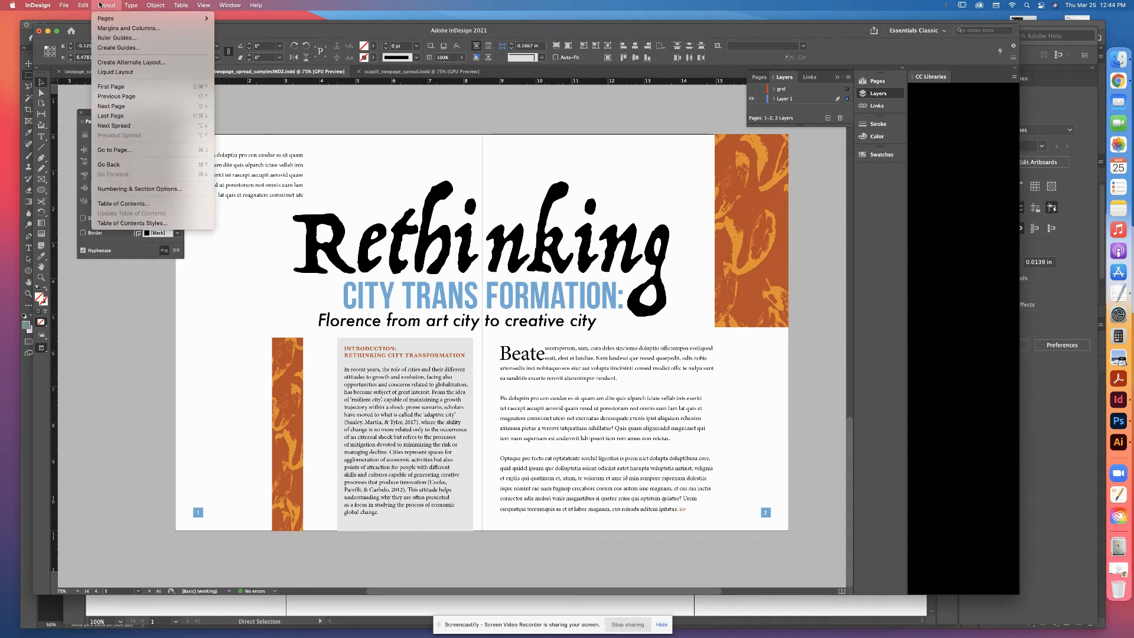
mouse_move(69, 6)
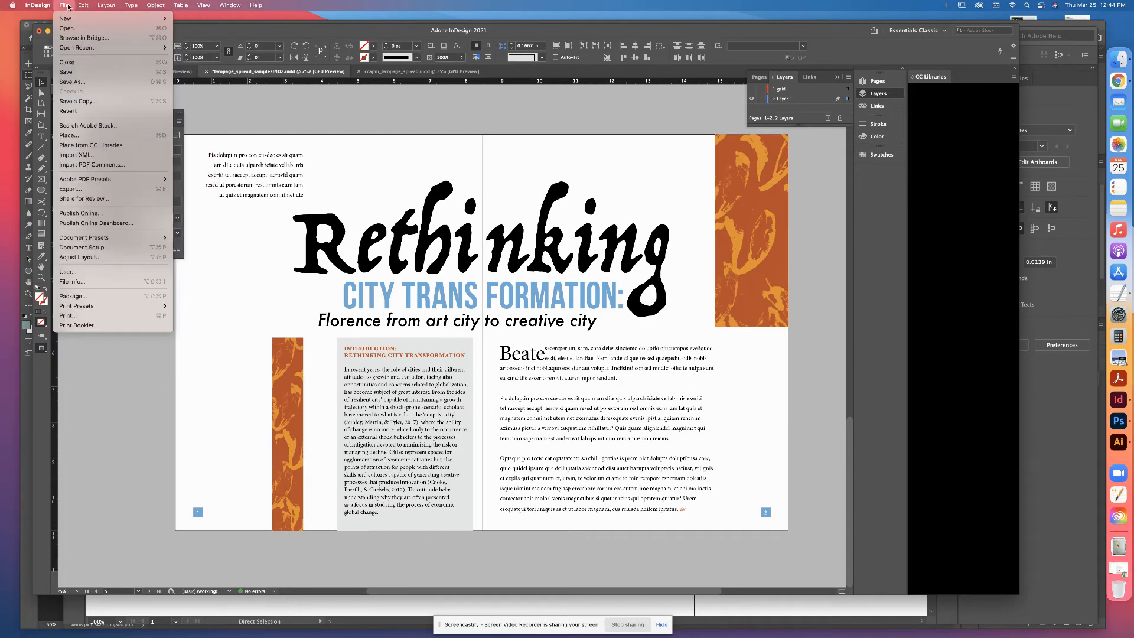
click(97, 140)
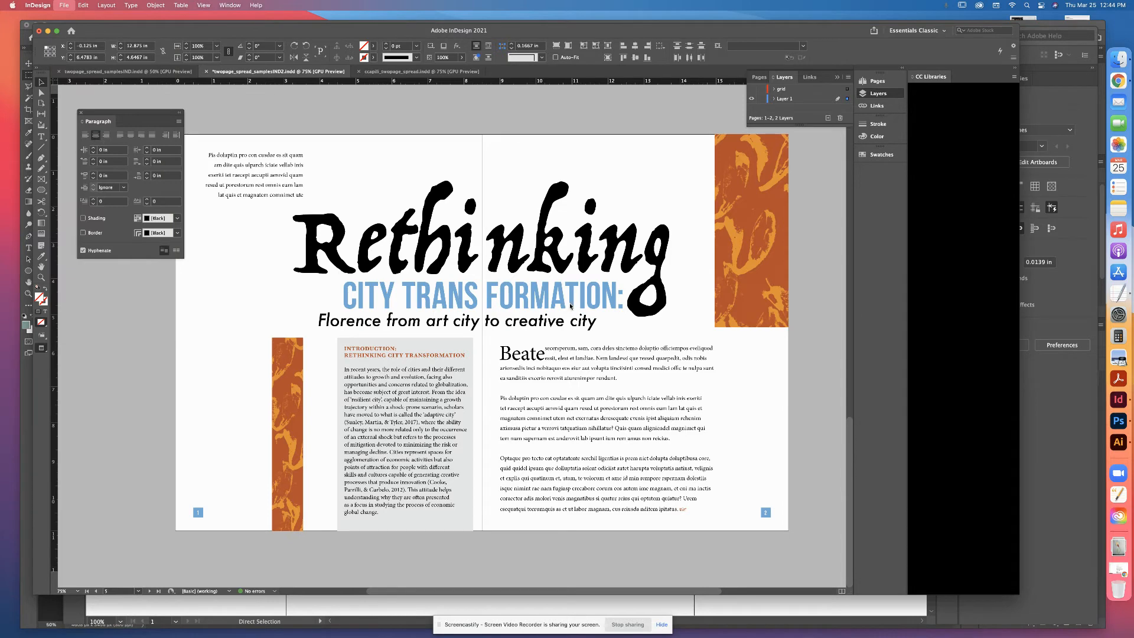
click(594, 91)
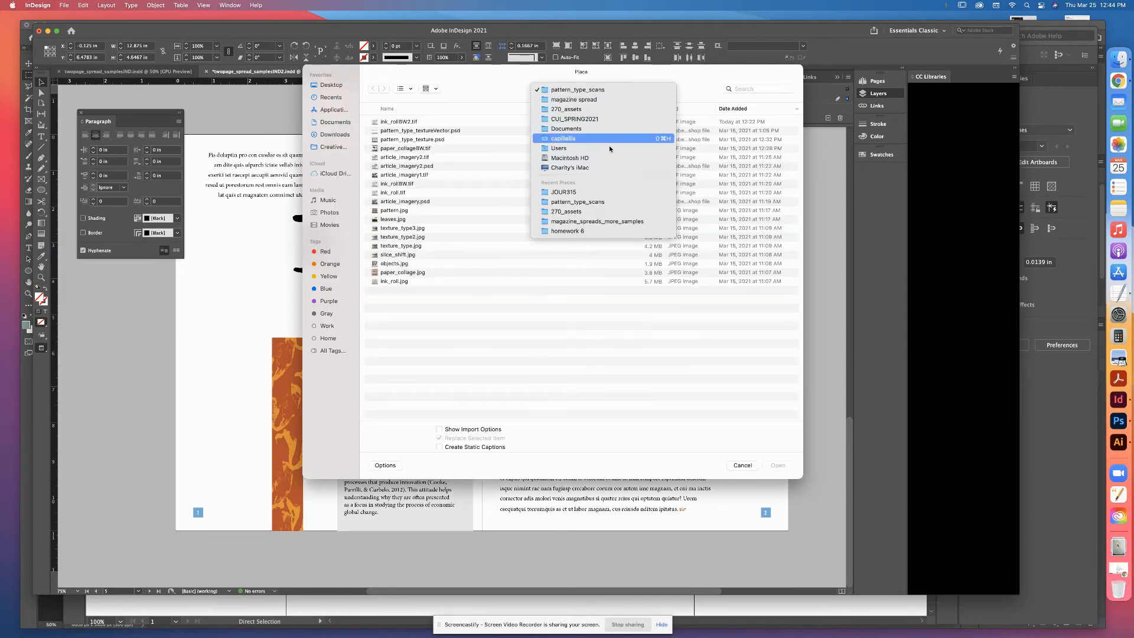
click(586, 190)
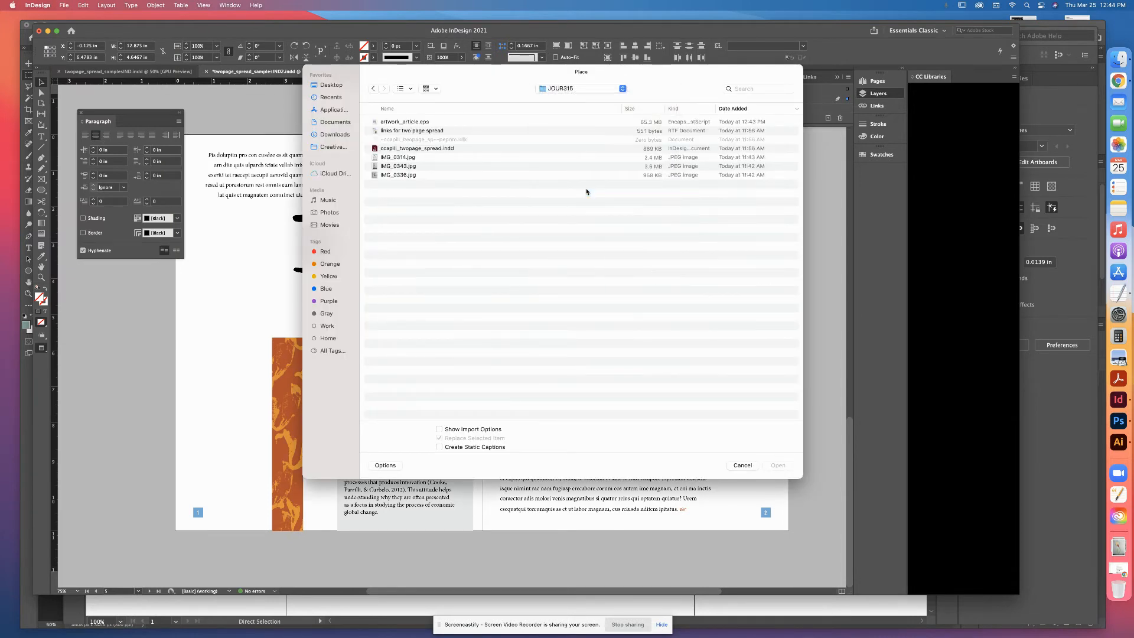
click(399, 122)
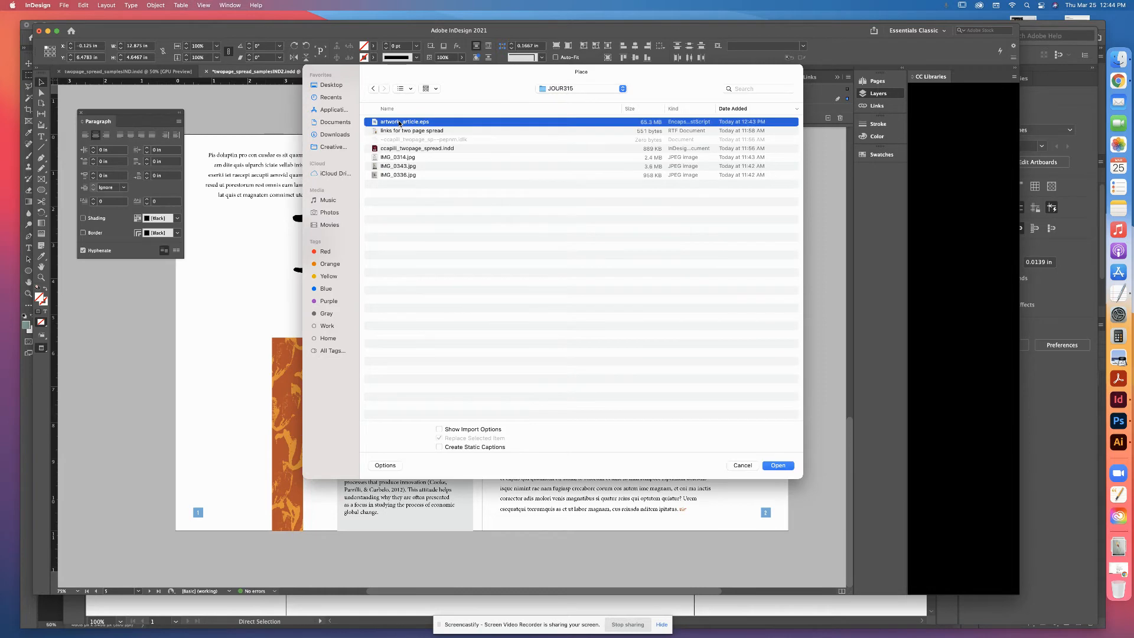
click(778, 466)
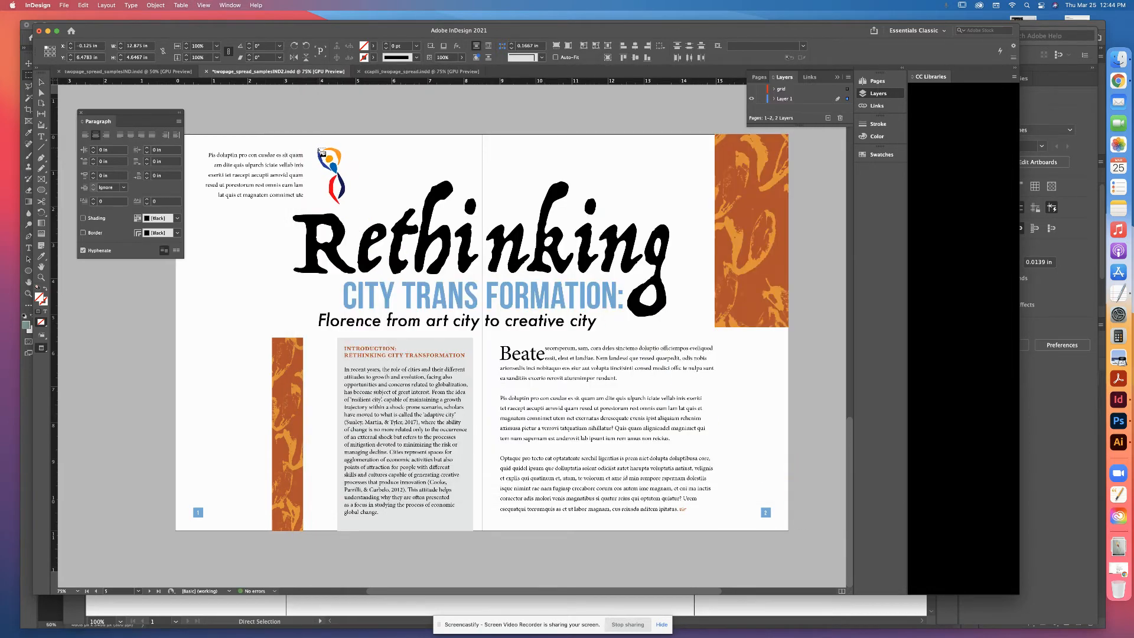
Place the figure artwork at full size and move it onto the left page, below the short text block beside the title
click(486, 347)
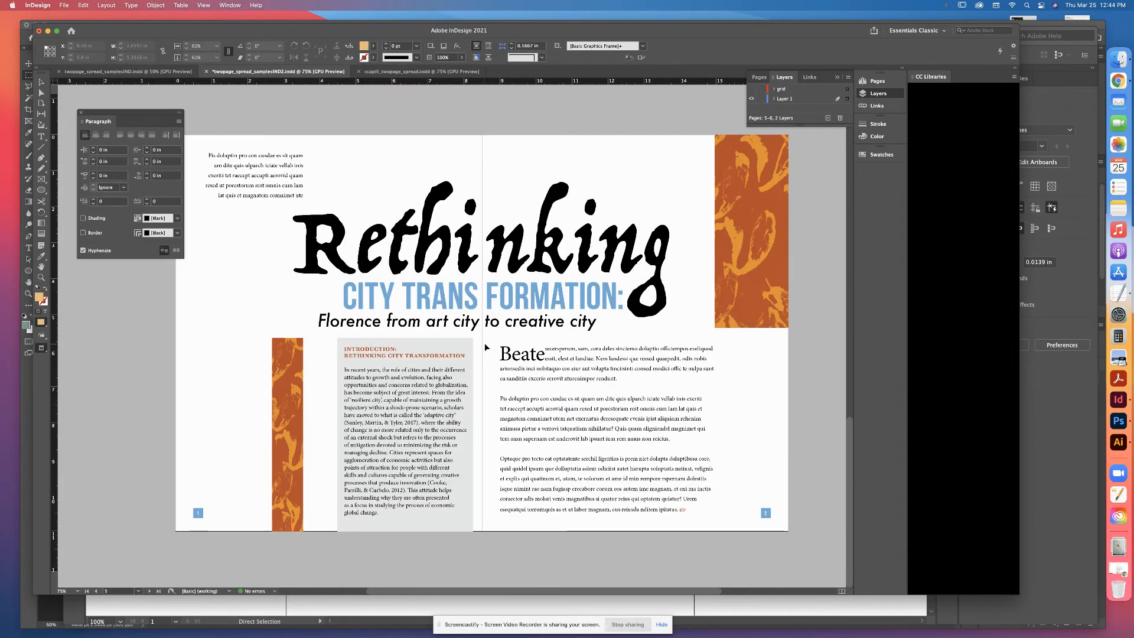
click(318, 148)
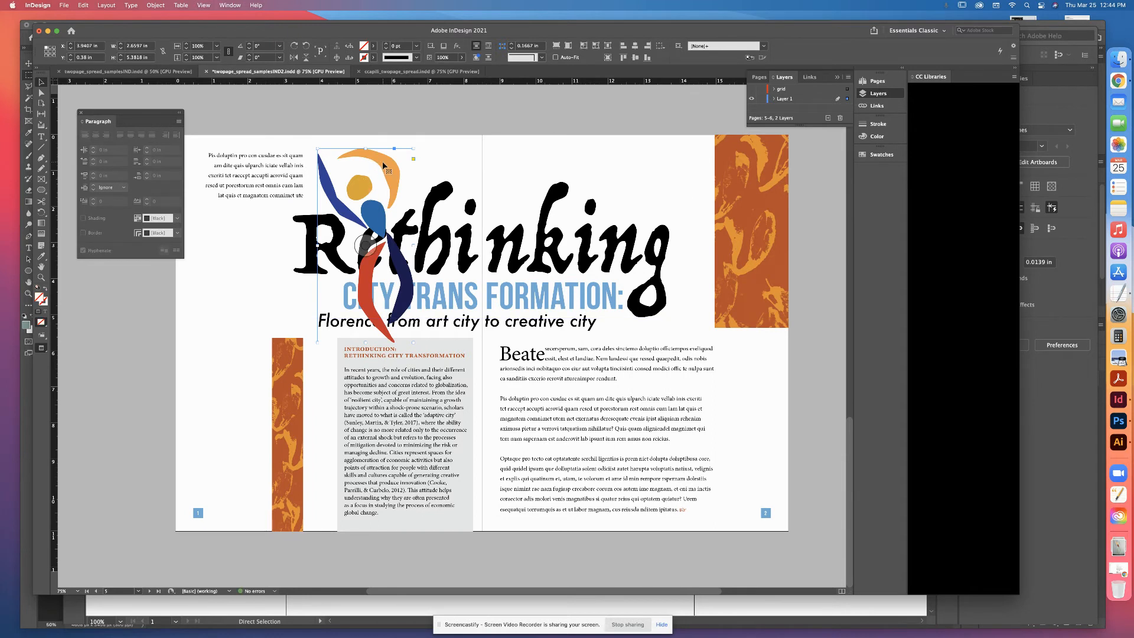
drag(383, 169, 264, 261)
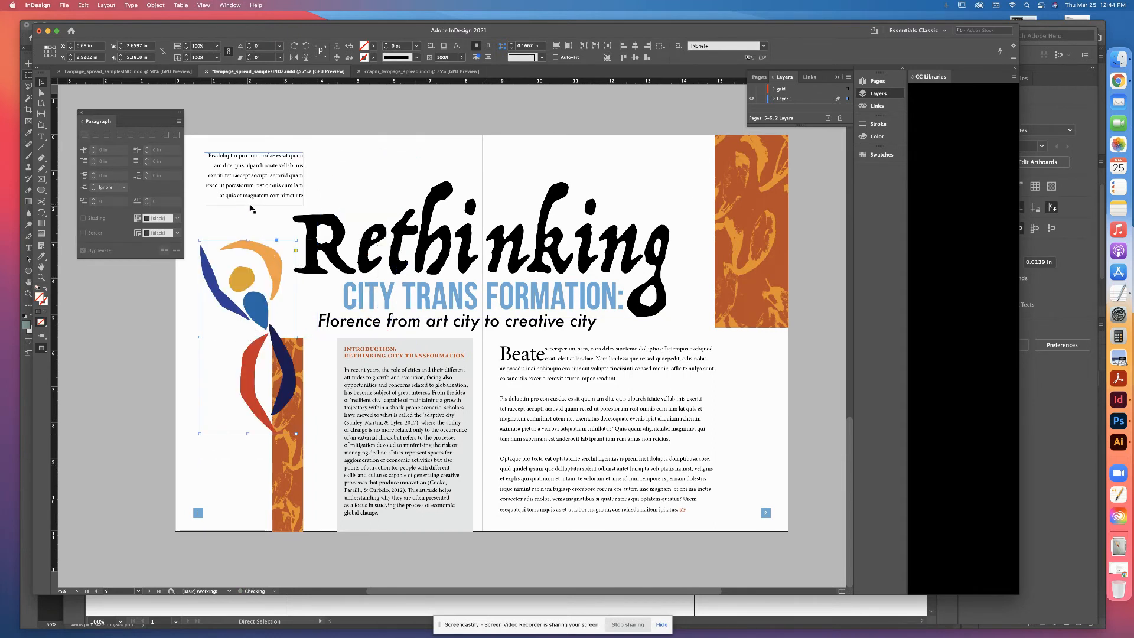
Turn on Overprint Preview, close the Paragraph panel, and deselect the figure
click(204, 5)
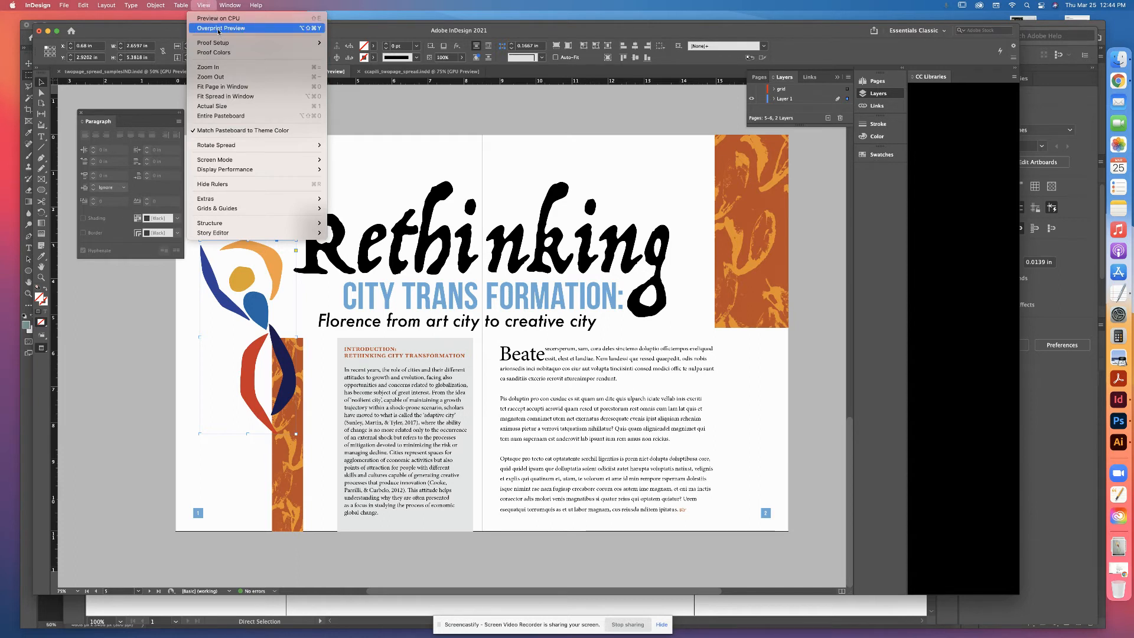
click(219, 29)
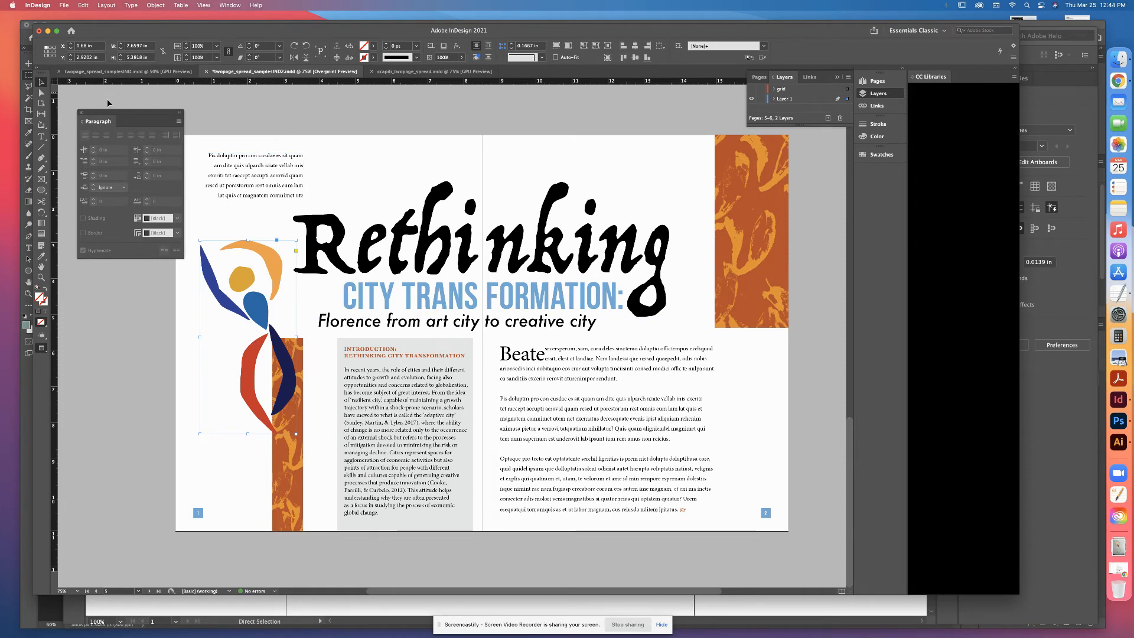
click(81, 113)
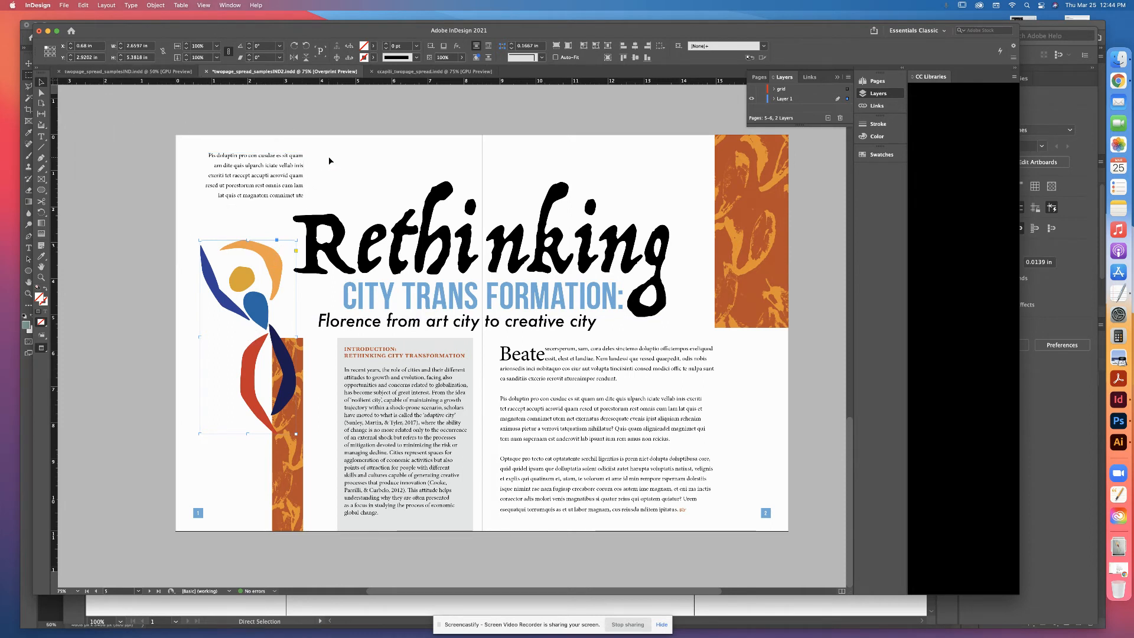
key(super+equal)
key(super+minus)
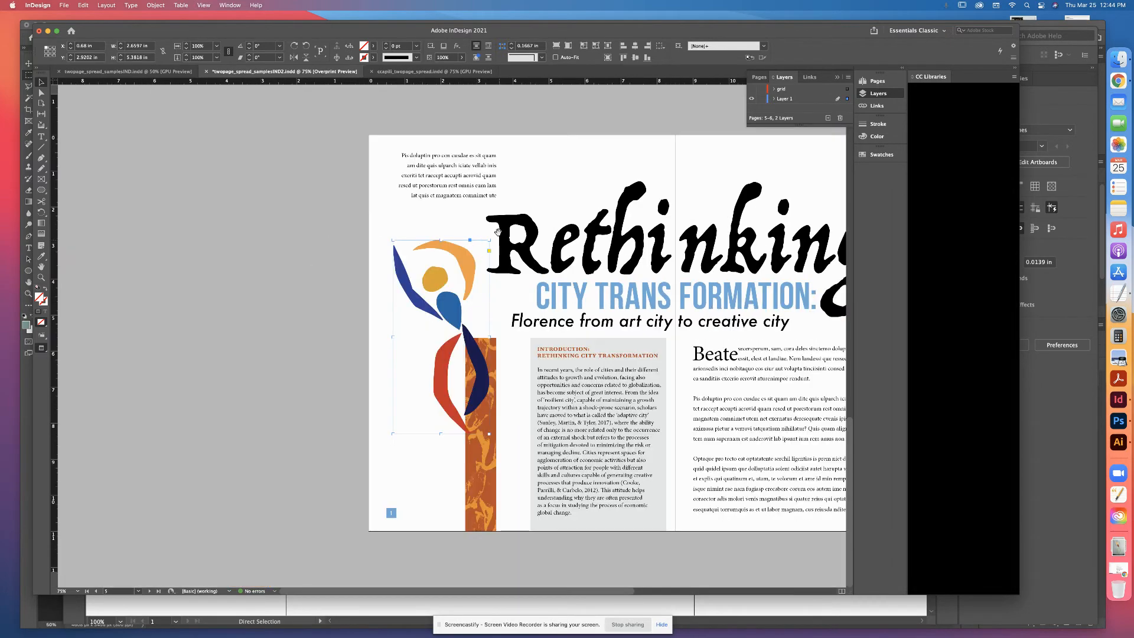
scroll(498, 232, right, 10)
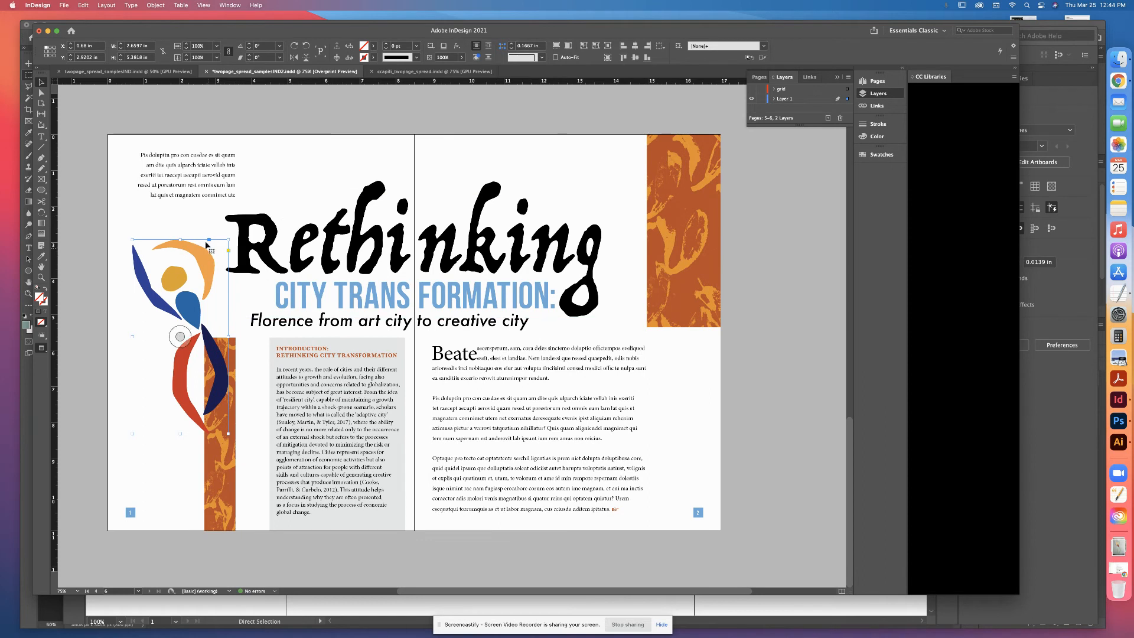
click(321, 163)
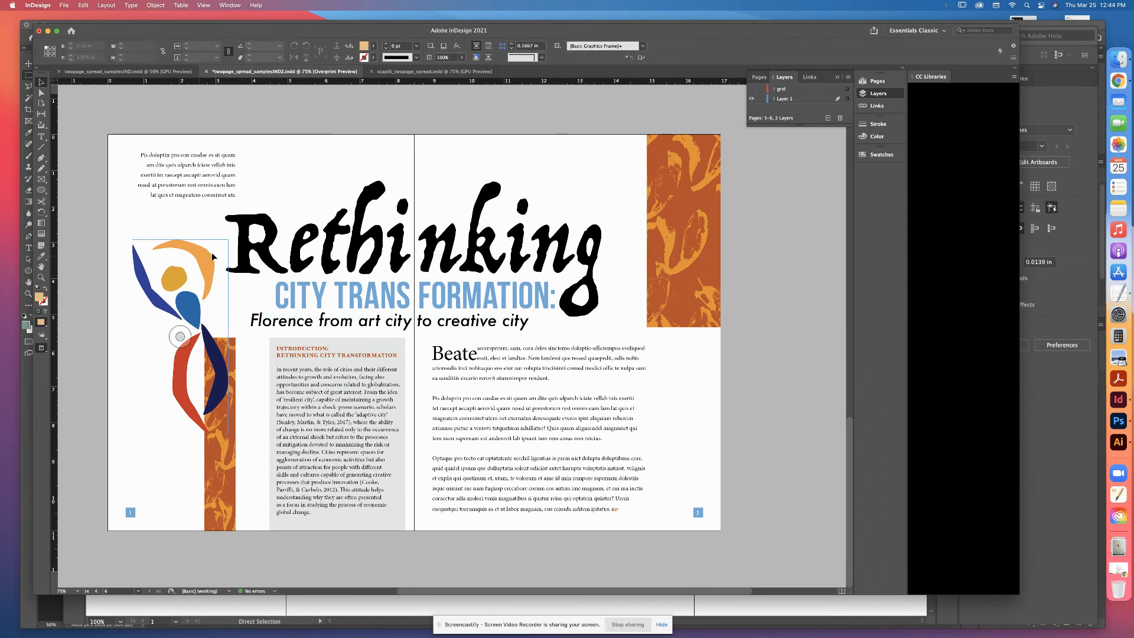
Move the figure to the right page at X 13.5 in, Y 4.44 in and enlarge it proportionally to about 3.21 by 6.50 in
drag(660, 323, 637, 306)
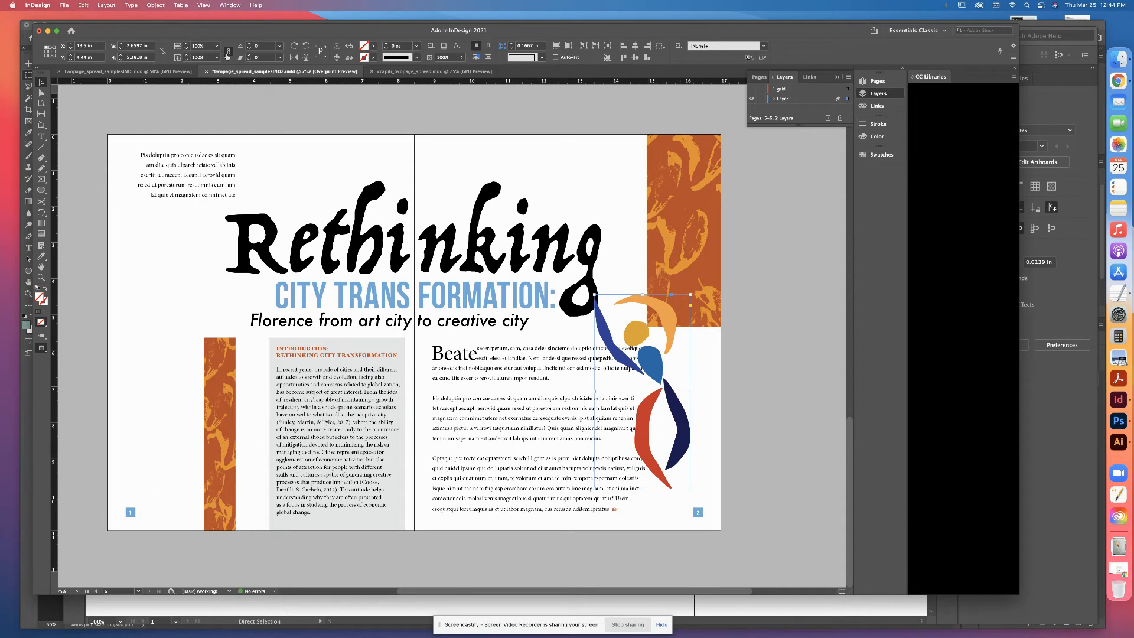
key(Up)
key(Up)
key(Up)
key(Up)
key(Up)
key(Up)
key(Up)
key(Up)
key(Up)
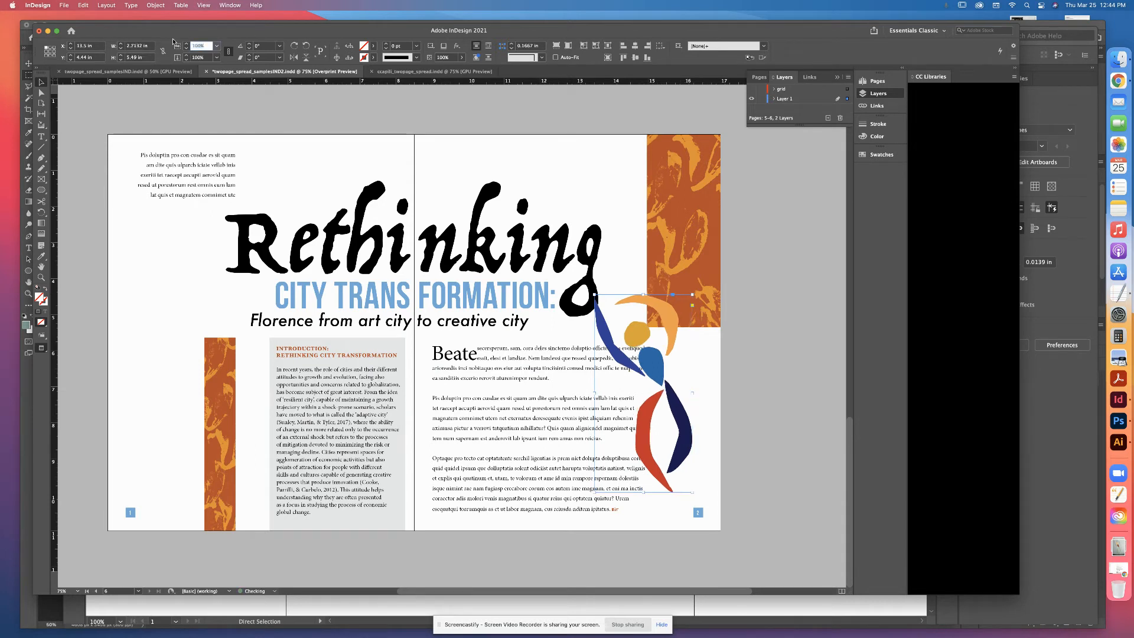
key(Up)
key(Up)
key(Up)
key(Up)
key(Up)
key(Up)
key(Up)
key(Up)
key(Up)
key(Up)
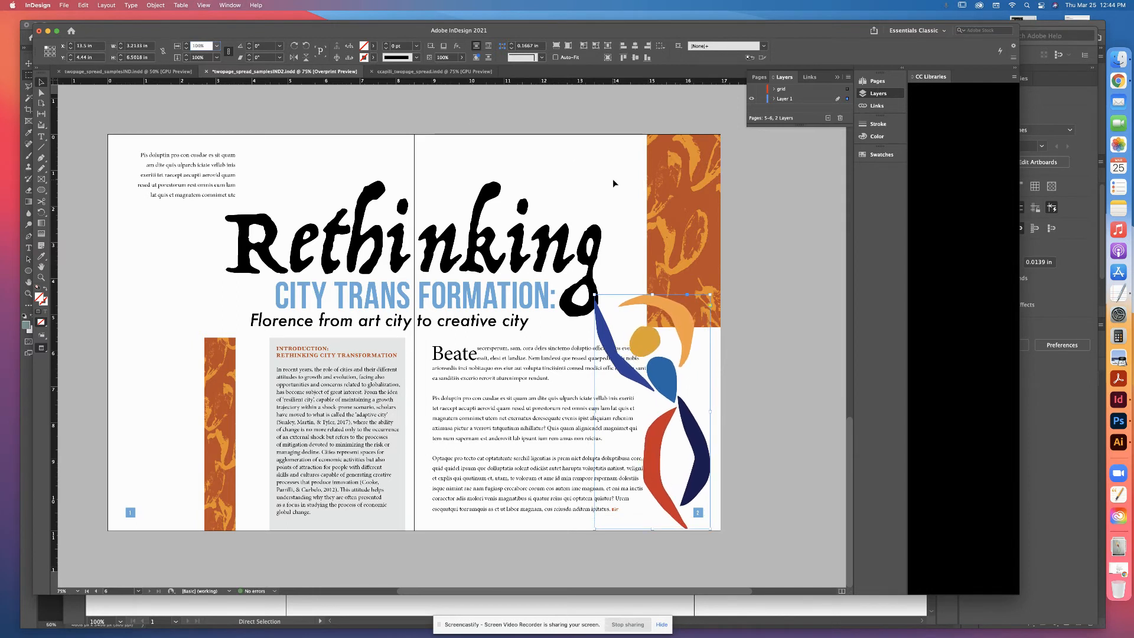
Move the figure to about X 11.98 in, Y 0.58 in, enlarge it to about 4.69 by 9.49 in, and deselect it
drag(642, 303, 587, 165)
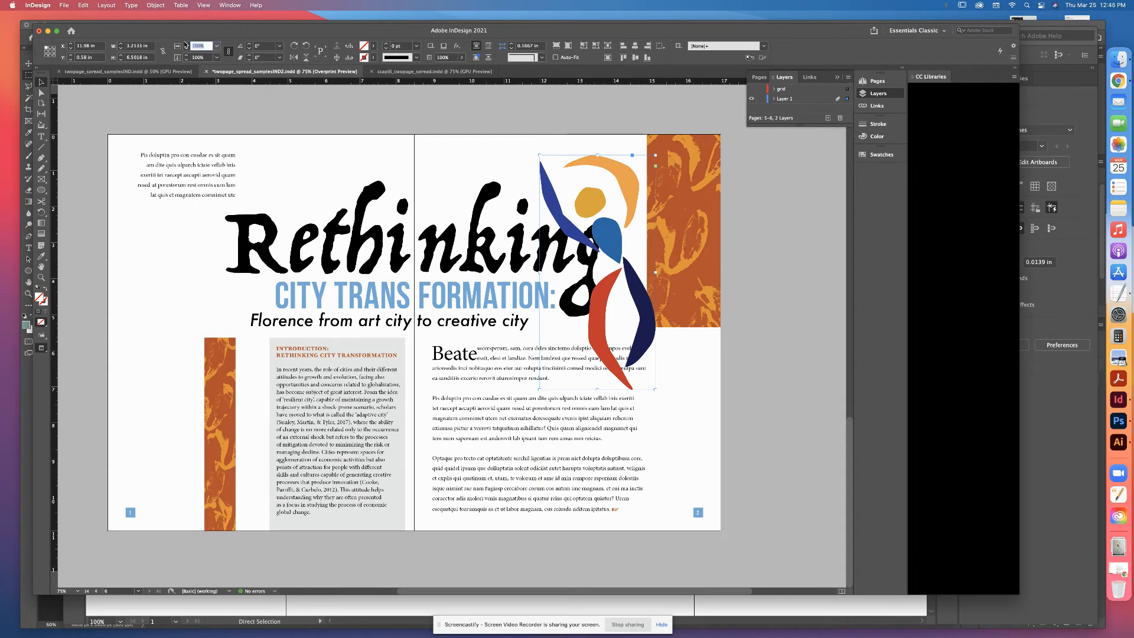
drag(185, 44, 184, 44)
click(763, 269)
Narrow the orange pattern frame in the right page's upper corner to 1.5 in wide from its inner edge, and deselect it
click(683, 160)
drag(648, 221, 670, 220)
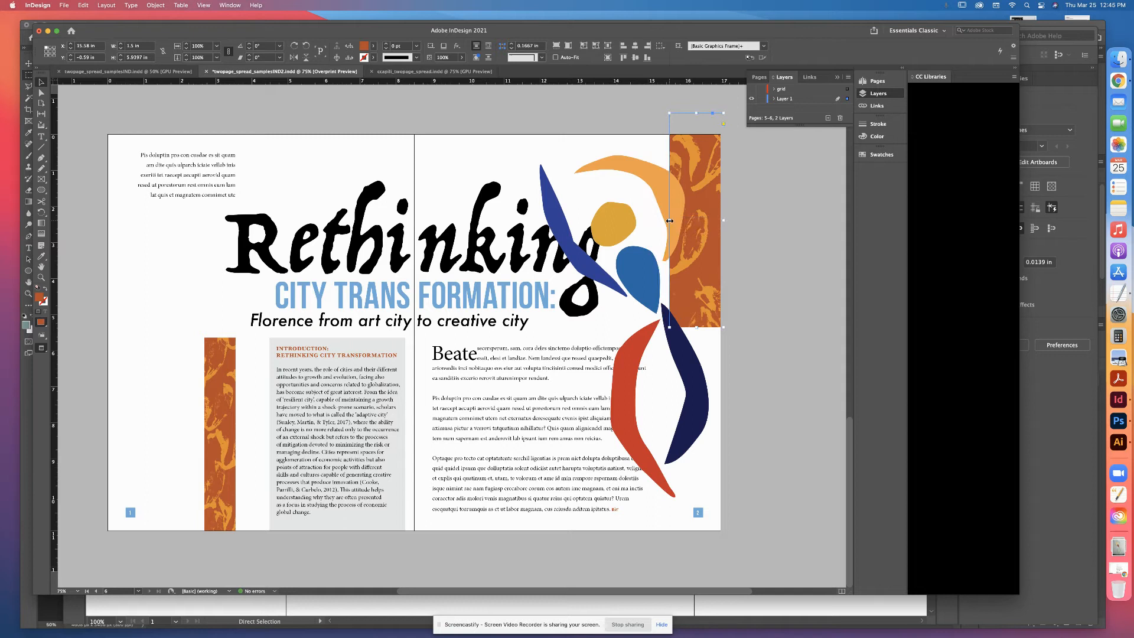
click(625, 140)
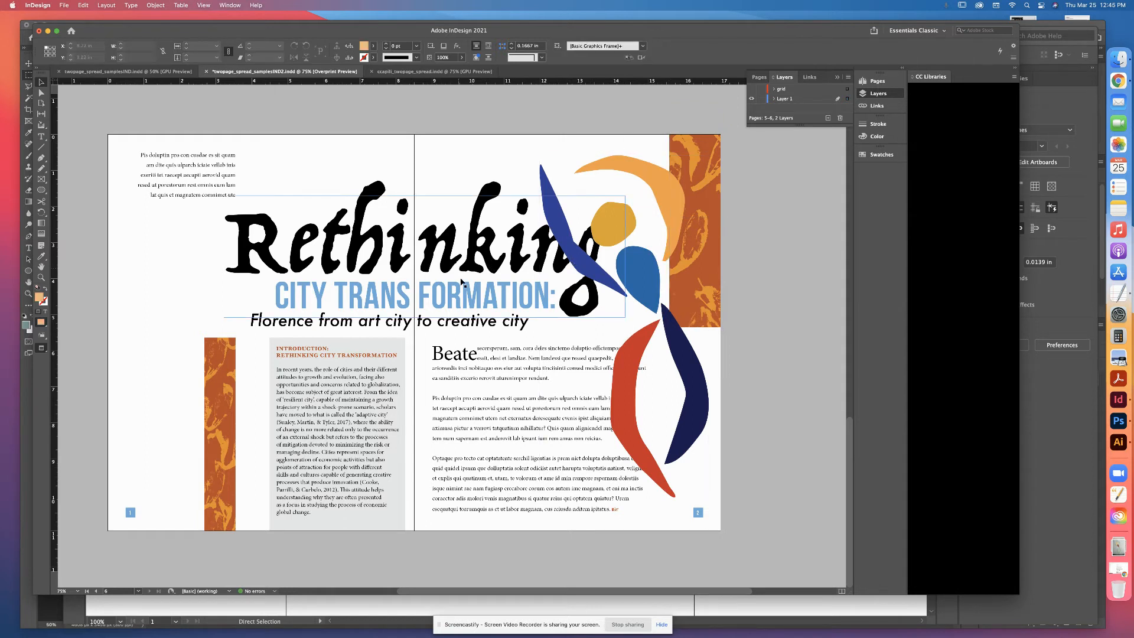
click(537, 380)
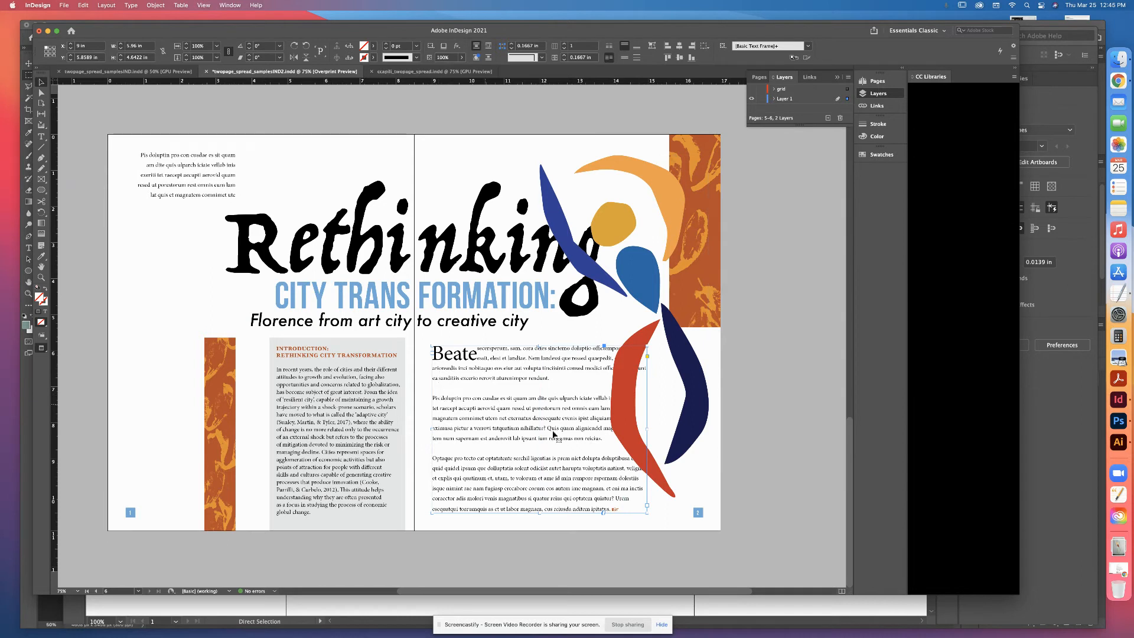
click(248, 381)
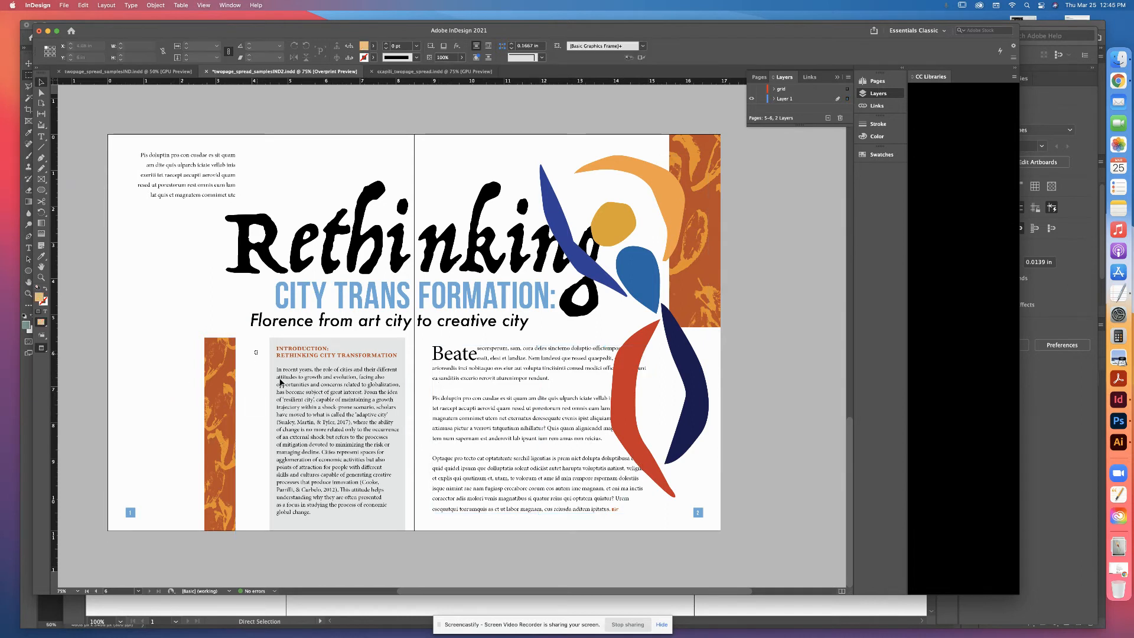
click(643, 448)
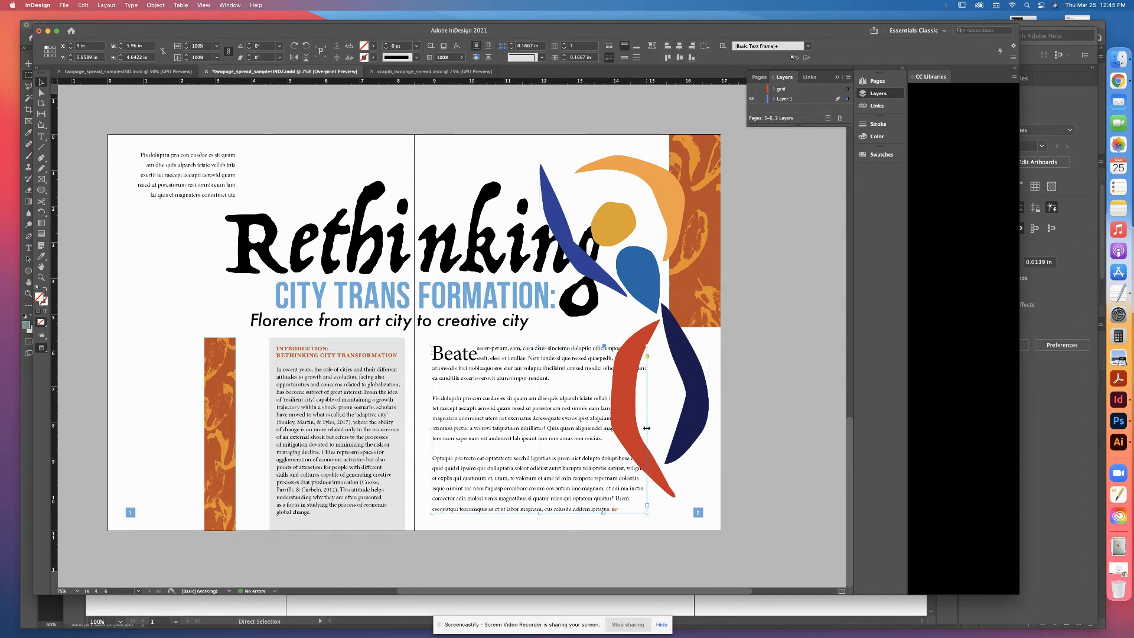
click(623, 326)
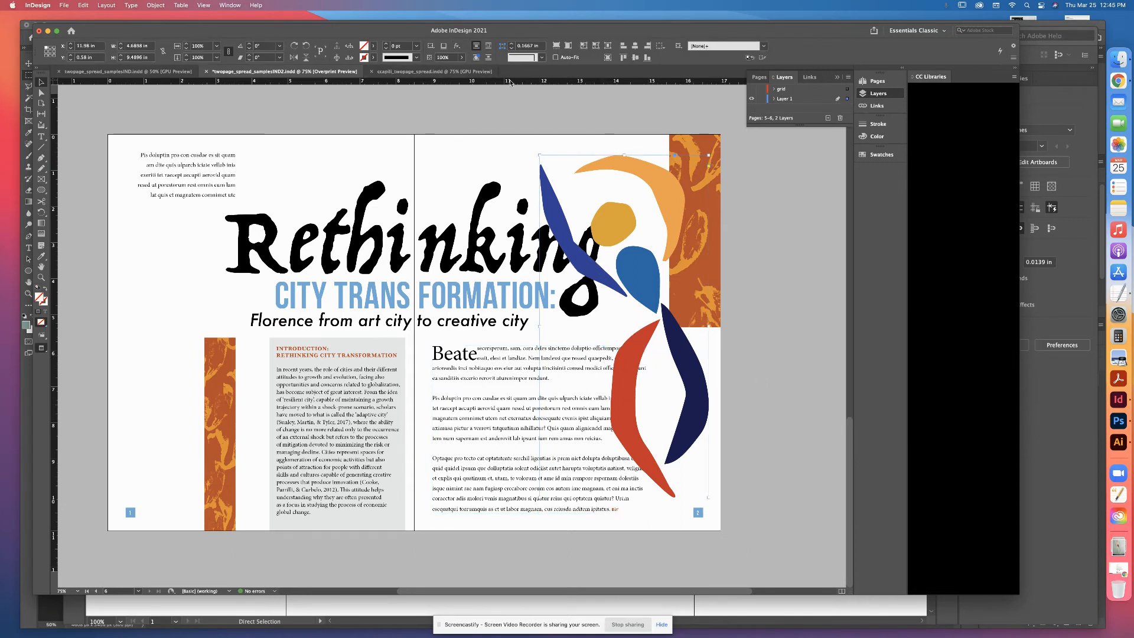
click(774, 325)
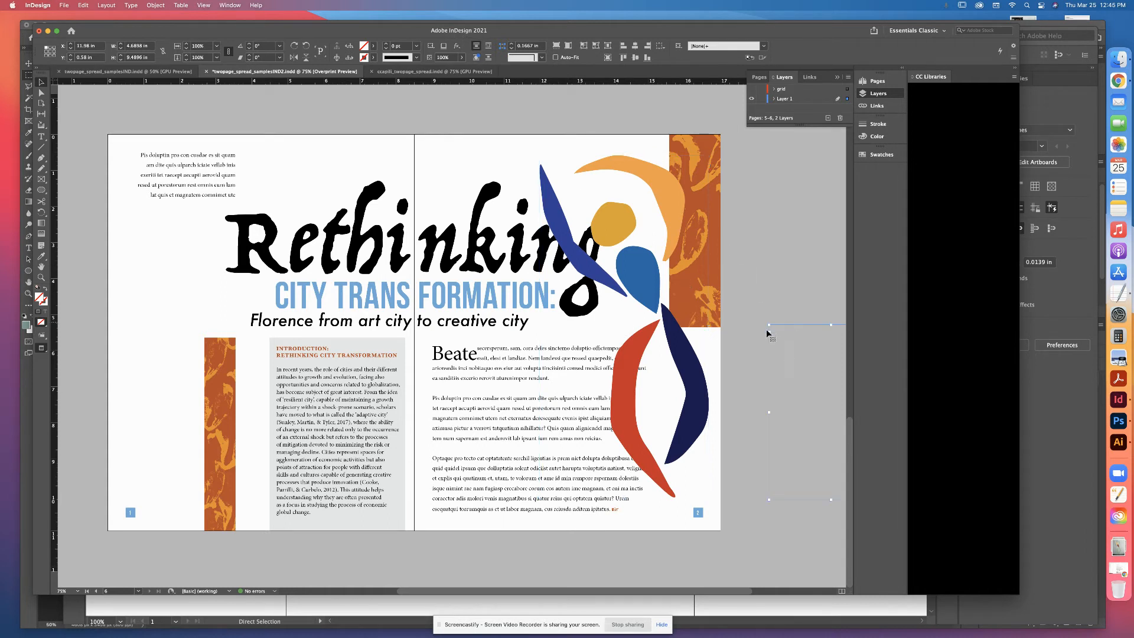
Set the body text frame on the right page to wrap around object shape, close the Text Wrap panel, and deselect the frame
click(569, 413)
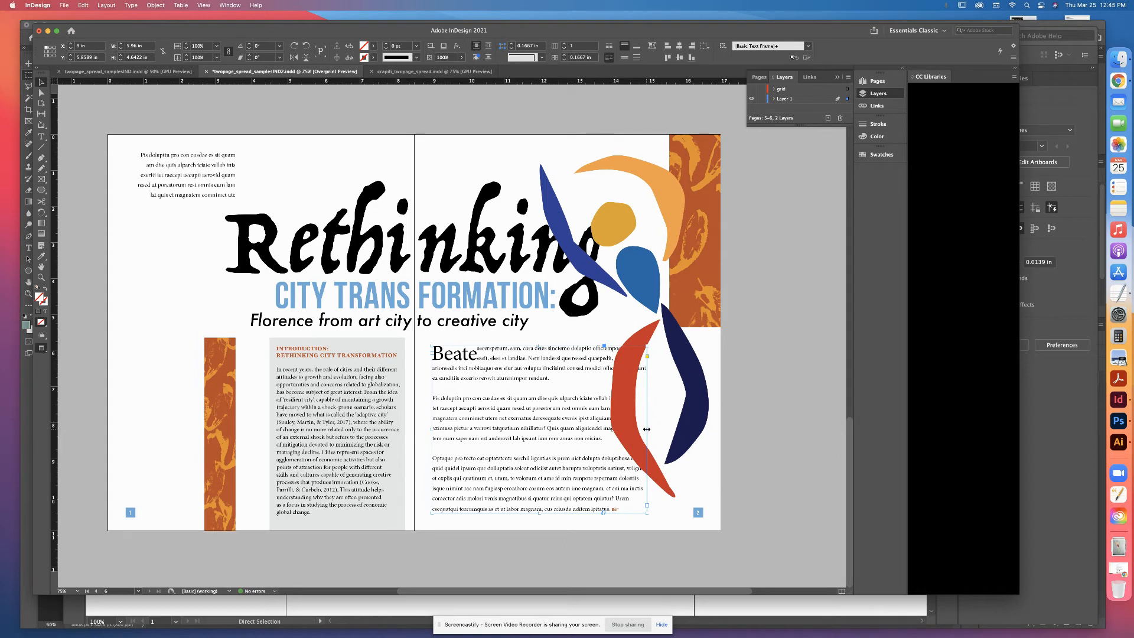
alt+click(476, 58)
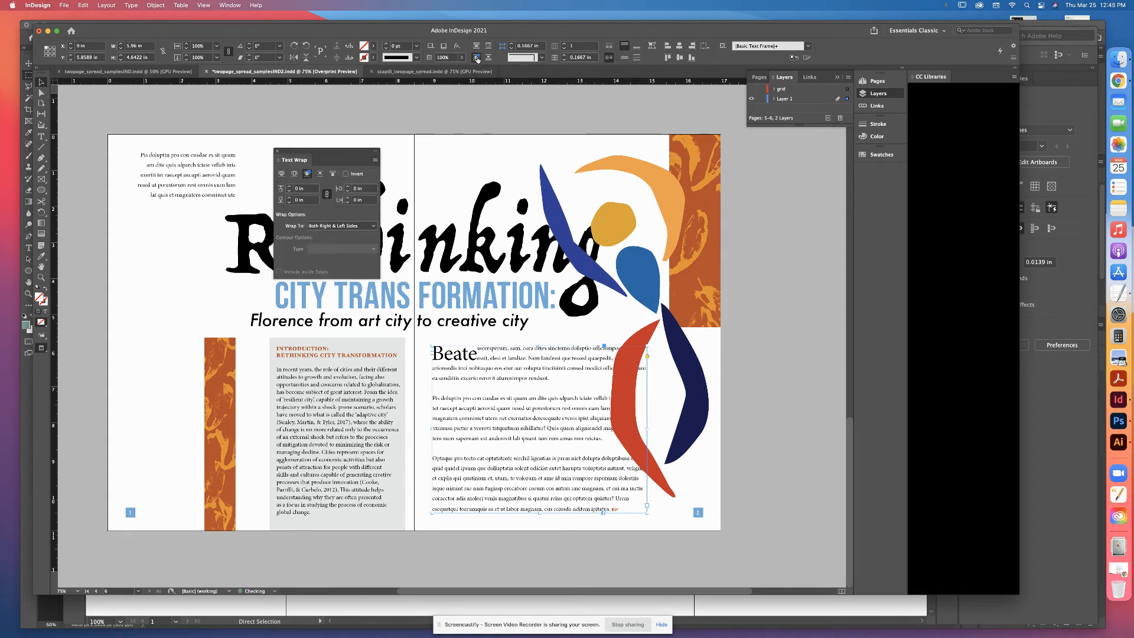
click(278, 152)
click(643, 392)
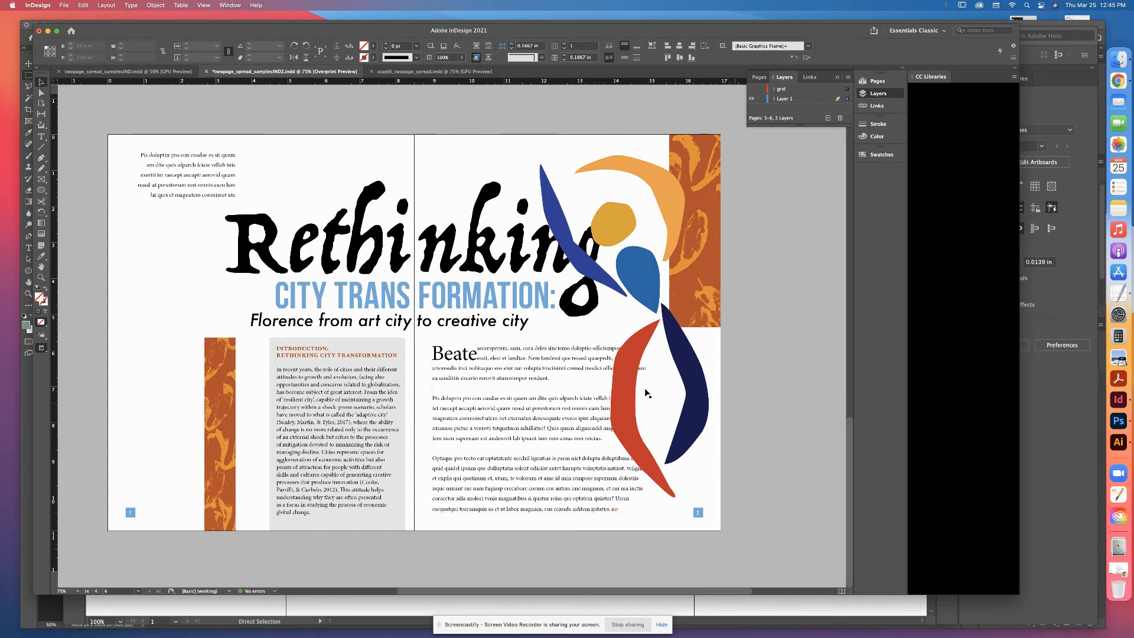
Move the figure straight up so that its top sits at Y -0.125 in, just above the page edge
click(499, 363)
click(700, 396)
drag(700, 399, 695, 375)
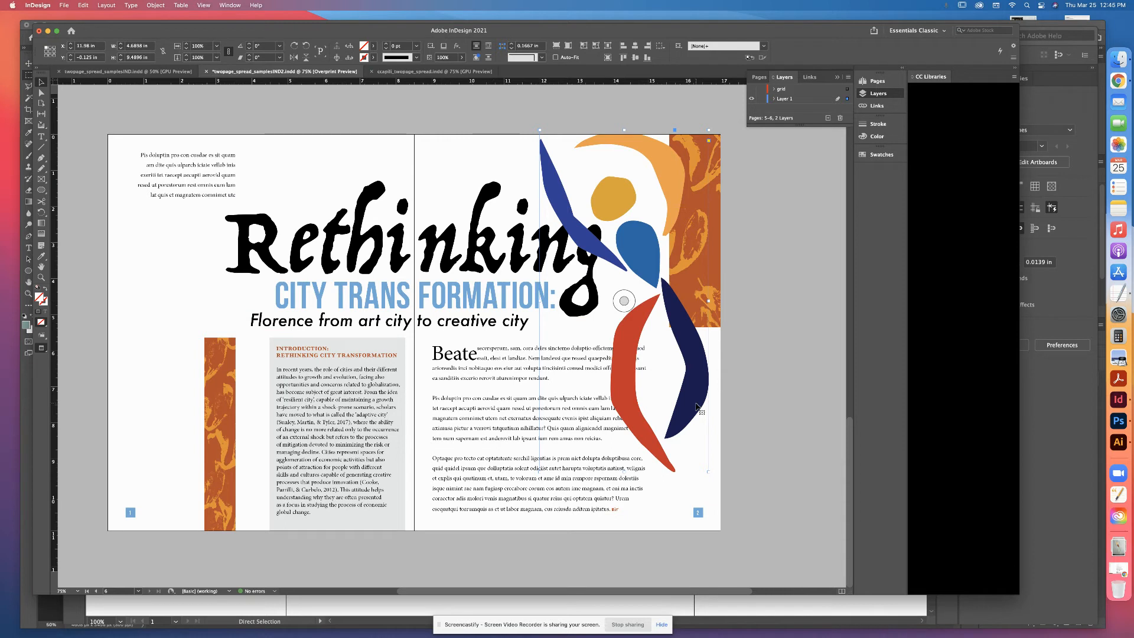
Move the figure to about X 12.02 in, Y 1 in on the right page and save the document
mouse_move(687, 404)
mouse_down()
mouse_move(717, 393)
mouse_move(701, 422)
mouse_move(702, 403)
mouse_move(691, 415)
mouse_up()
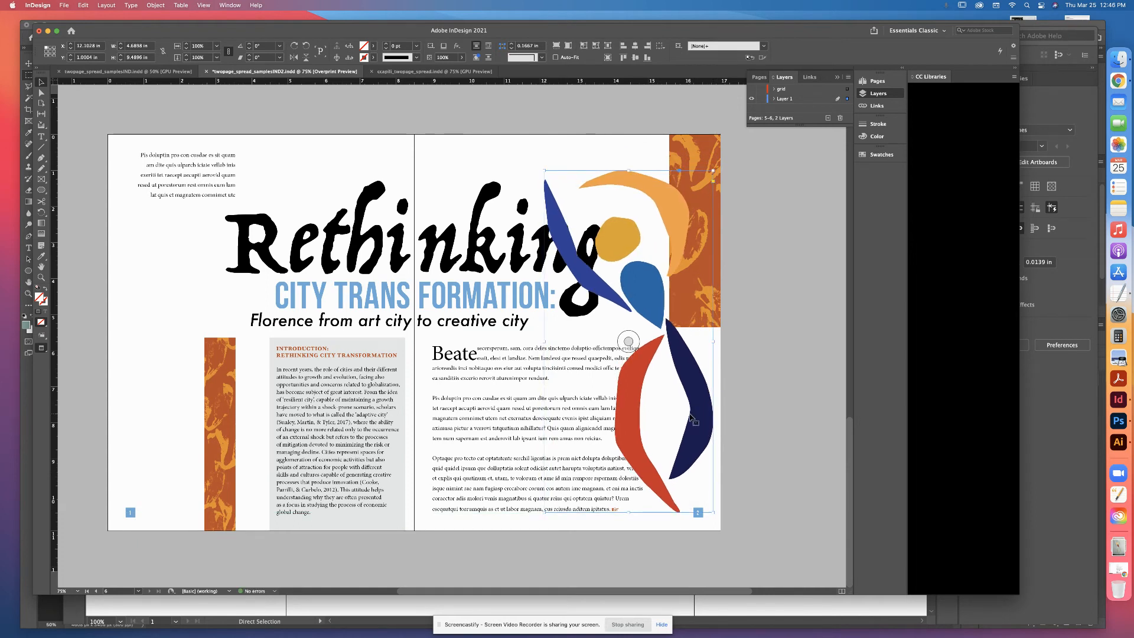
key(Left)
key(Left)
key(Left)
key(Left)
key(Left)
key(Left)
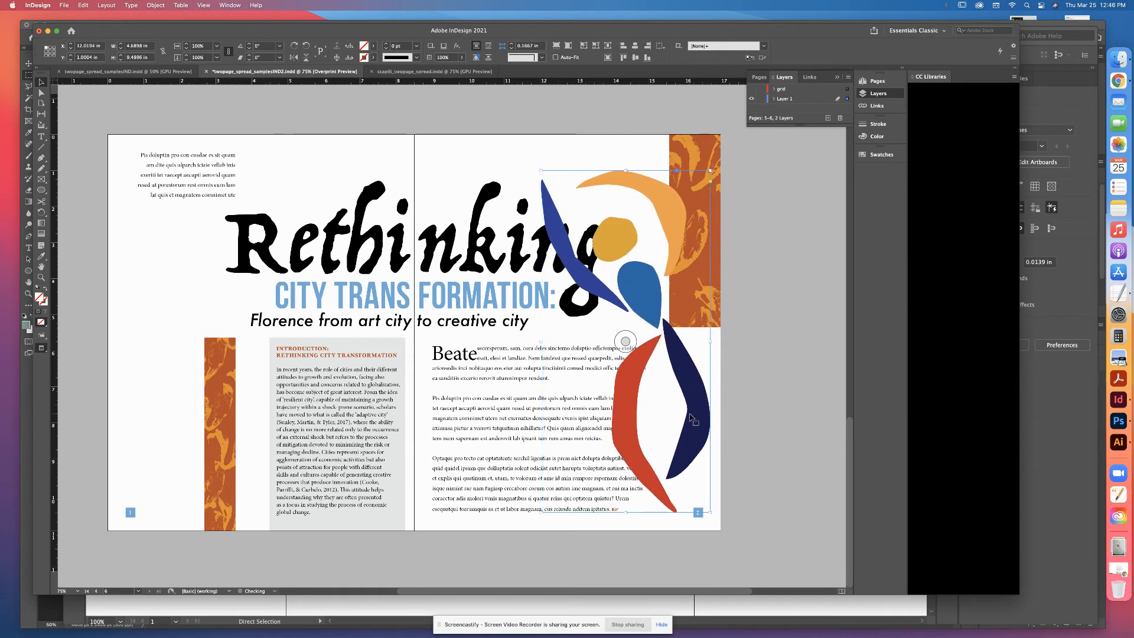
scroll(591, 325, right, 1)
key(super+s)
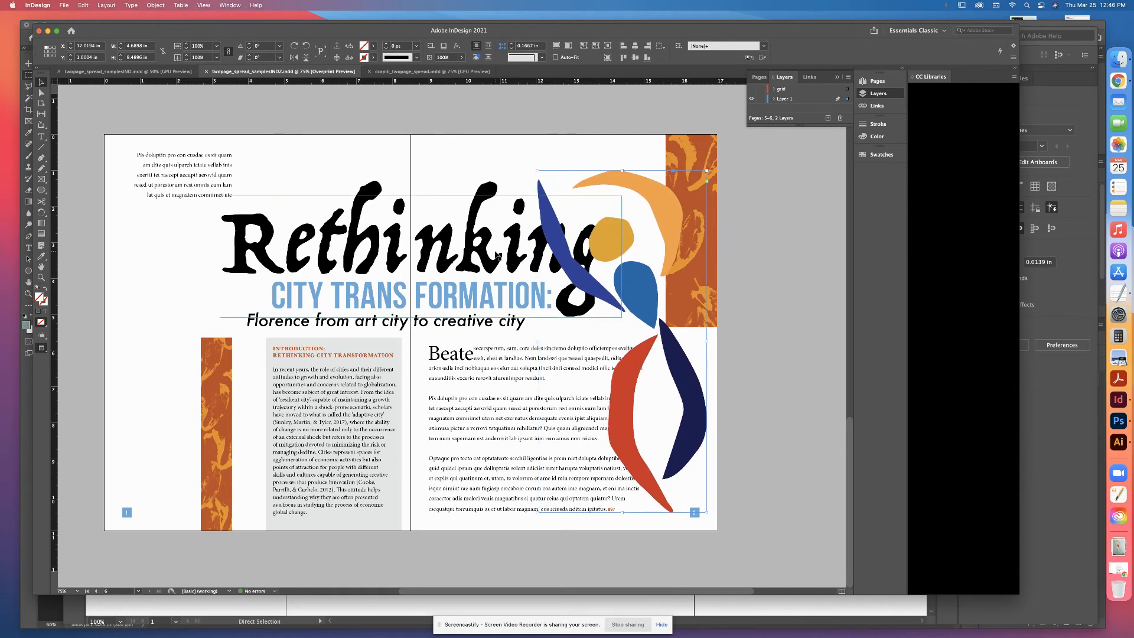
Move the three title frames together across the spread to about X 1.41 in, so that they clear the figure
click(496, 255)
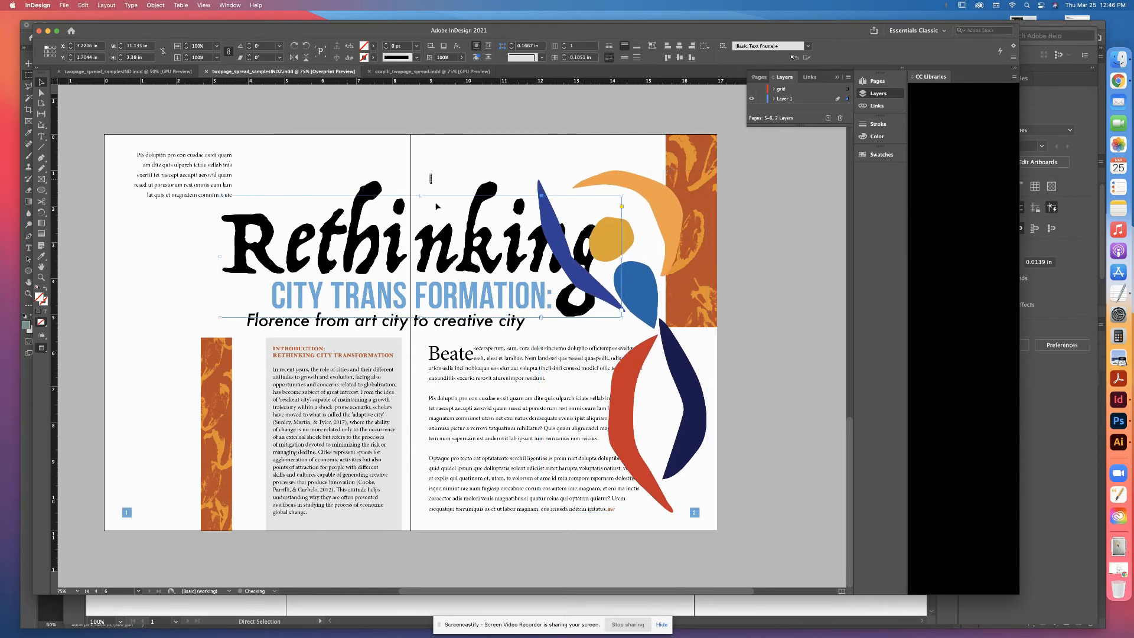
shift+click(444, 321)
drag(444, 322, 446, 323)
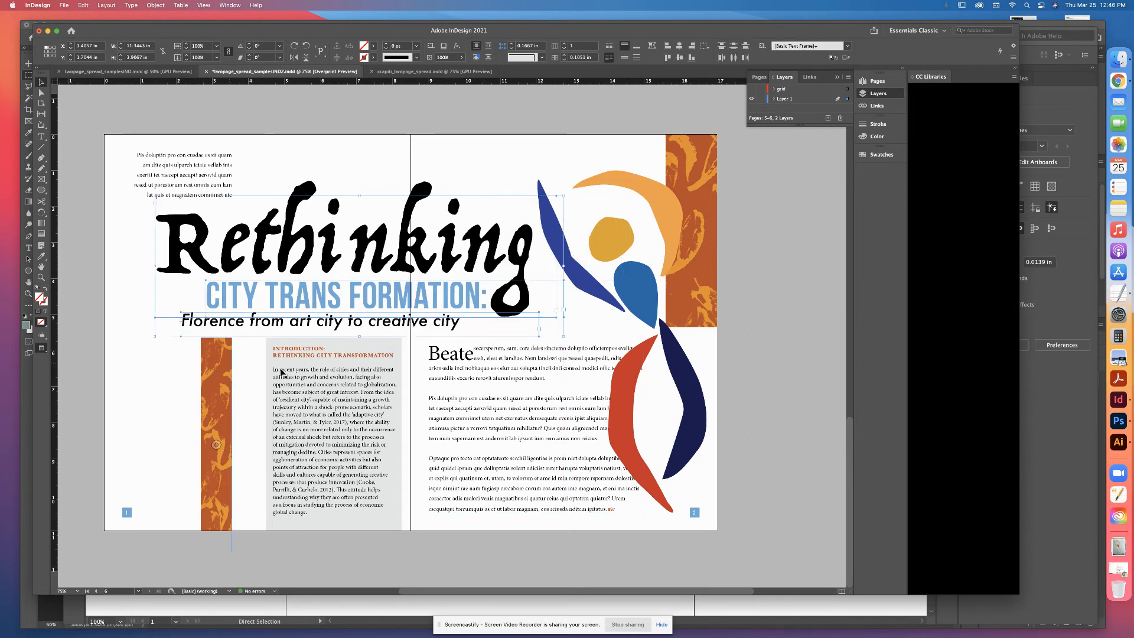
Swap the lower text blocks: move the body text frame onto the left page and the grey introduction box to about X 8.99 in
drag(264, 349, 362, 507)
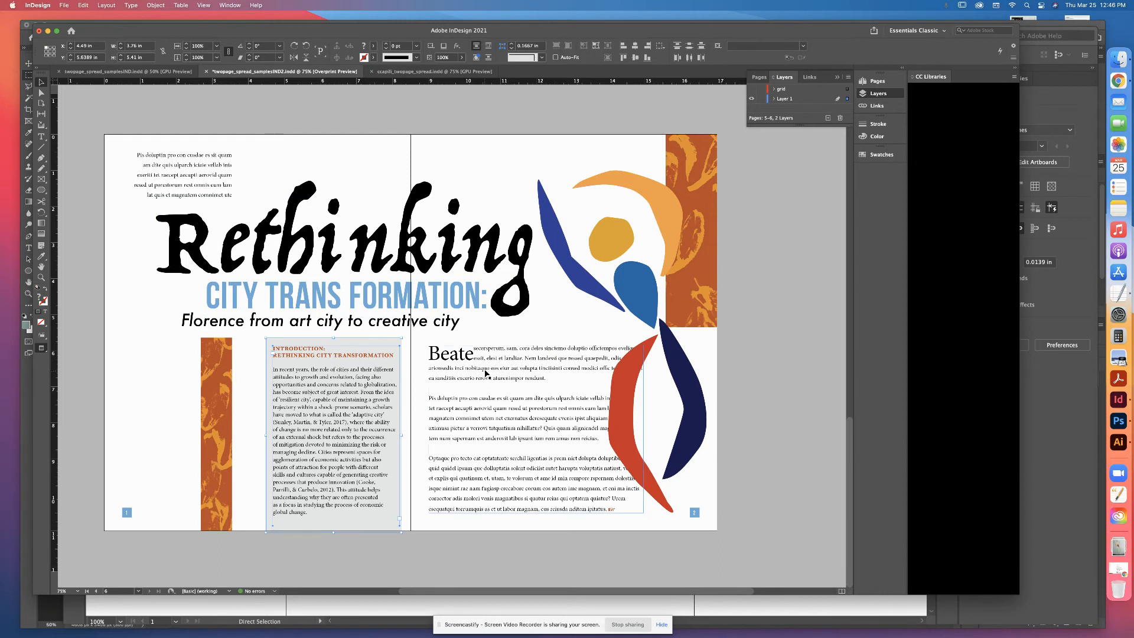
drag(183, 365, 360, 450)
drag(551, 426, 148, 422)
key(super+z)
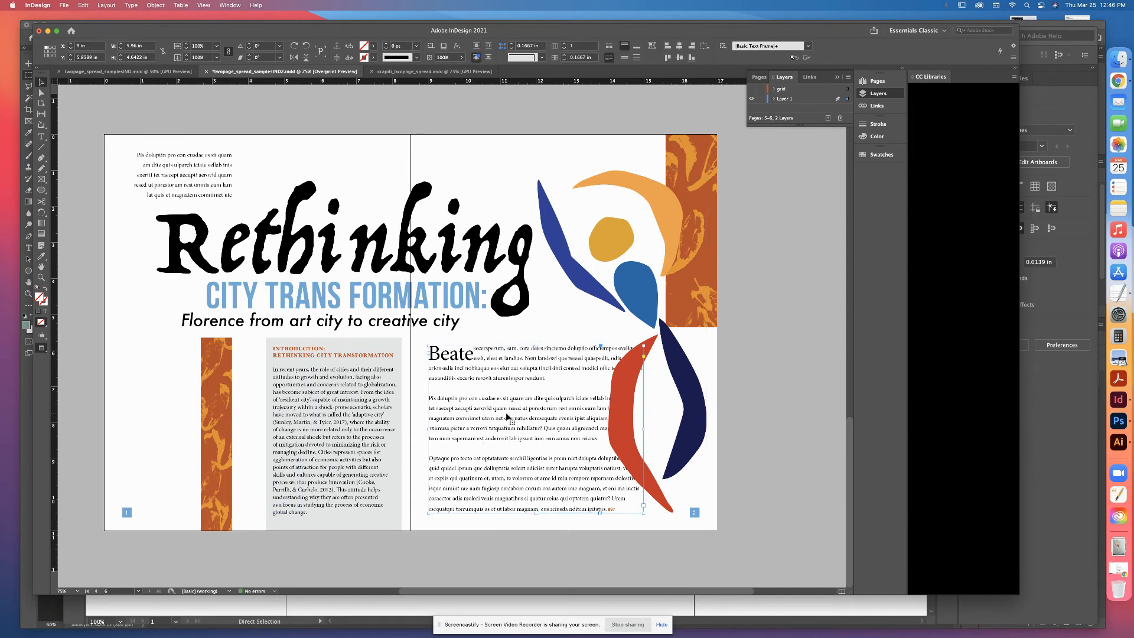
drag(366, 421, 164, 418)
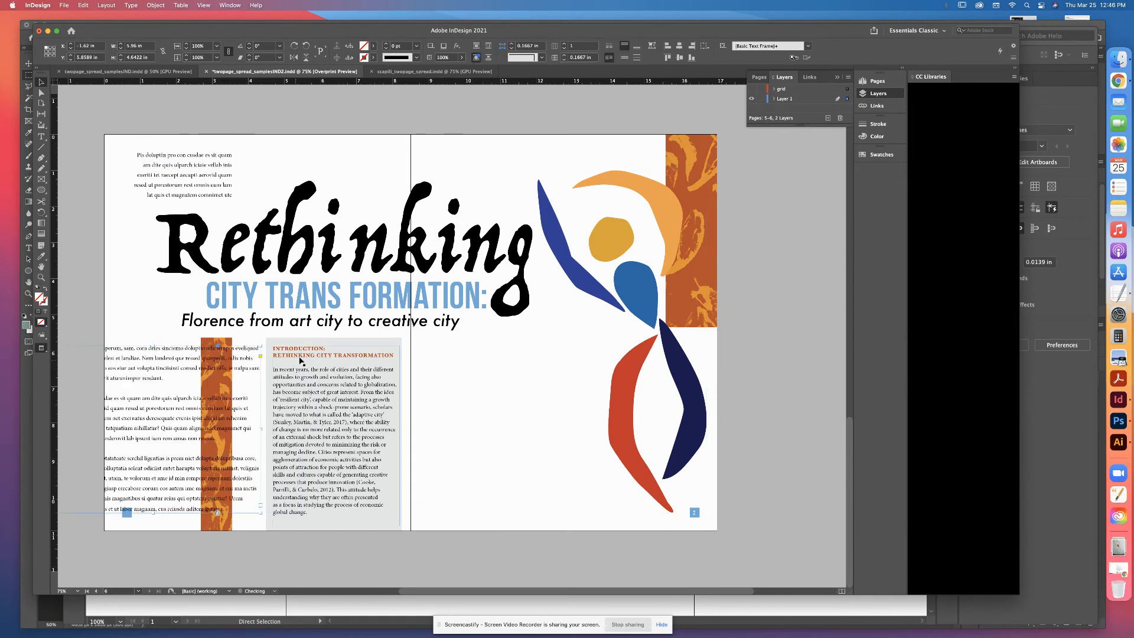
click(357, 446)
drag(412, 446, 483, 452)
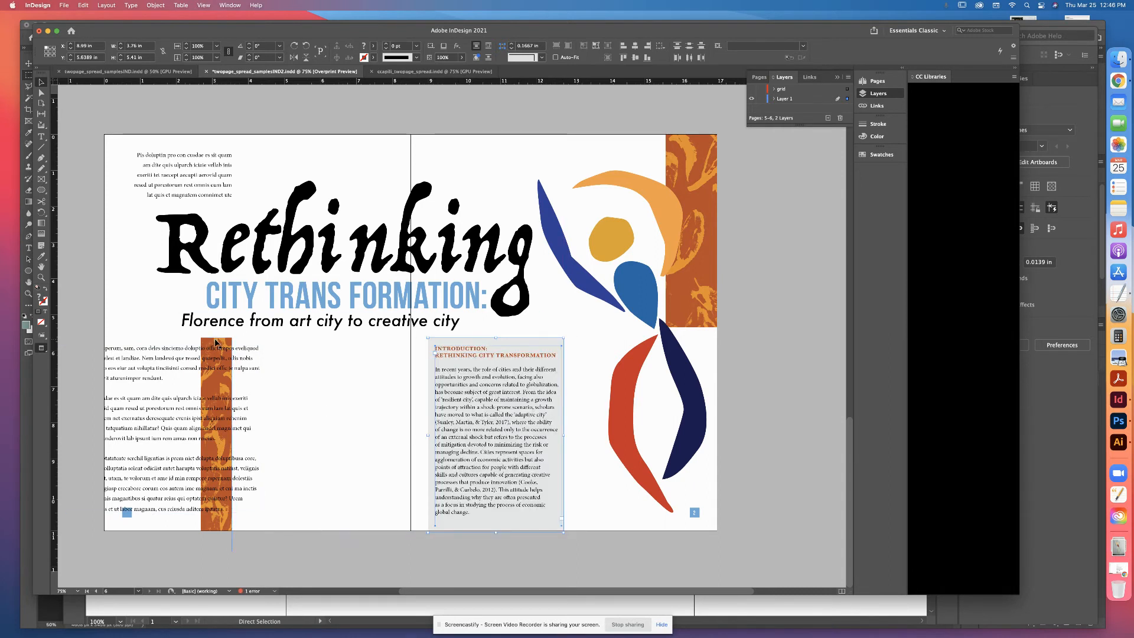
Narrow the body text frame so it starts at about X 2.13 in, and move the orange pattern strip to the left page's outer edge
drag(230, 343, 395, 355)
drag(242, 367, 261, 374)
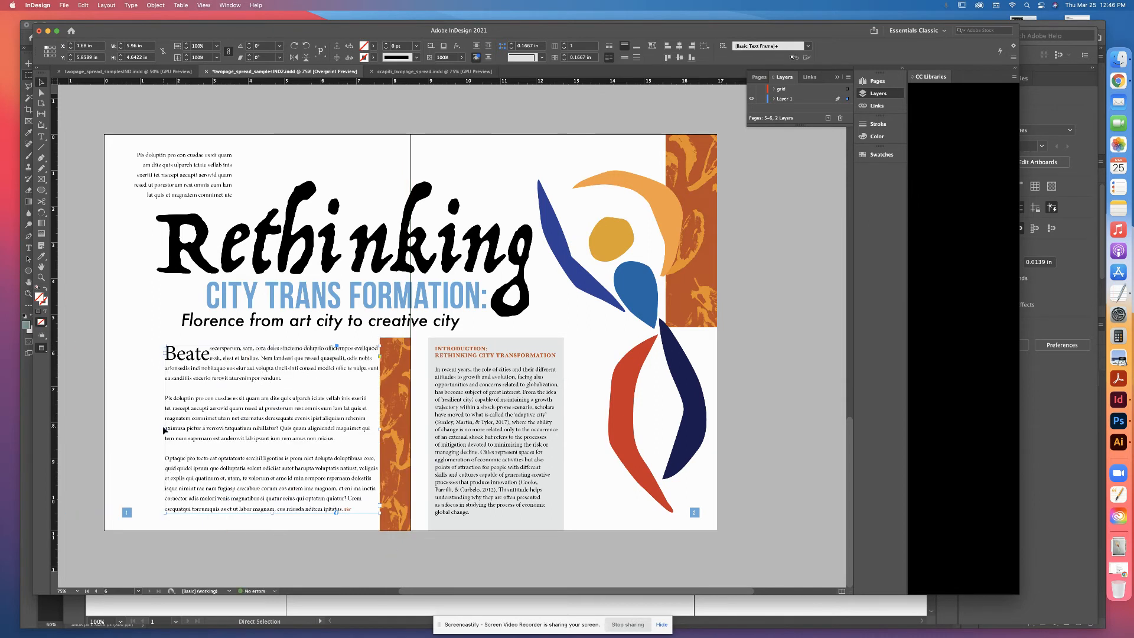
drag(165, 430, 181, 430)
drag(402, 358, 120, 267)
drag(119, 267, 120, 268)
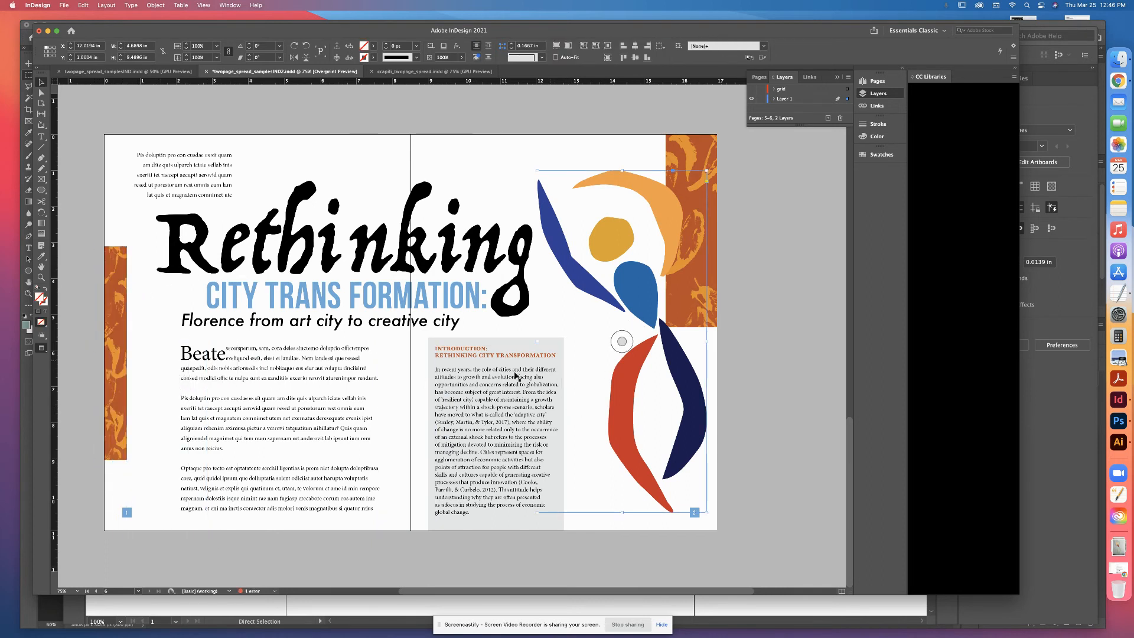
Shorten the orange strip from its top, lower it slightly, and align its top edge with the grey introduction box
click(421, 387)
click(124, 262)
drag(117, 251, 695, 327)
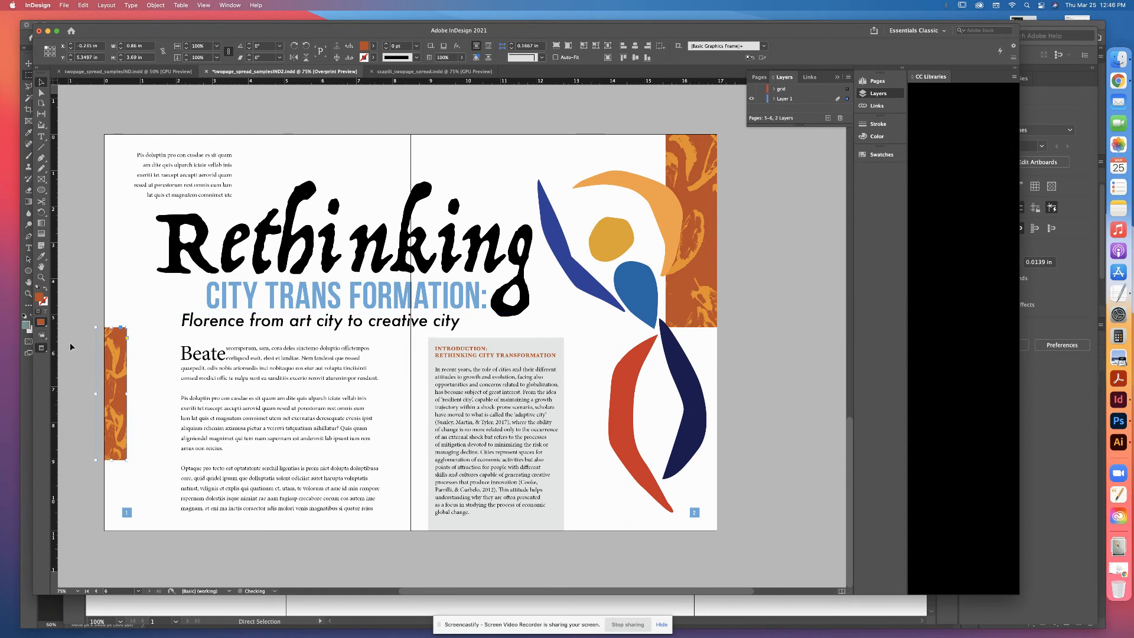
click(111, 283)
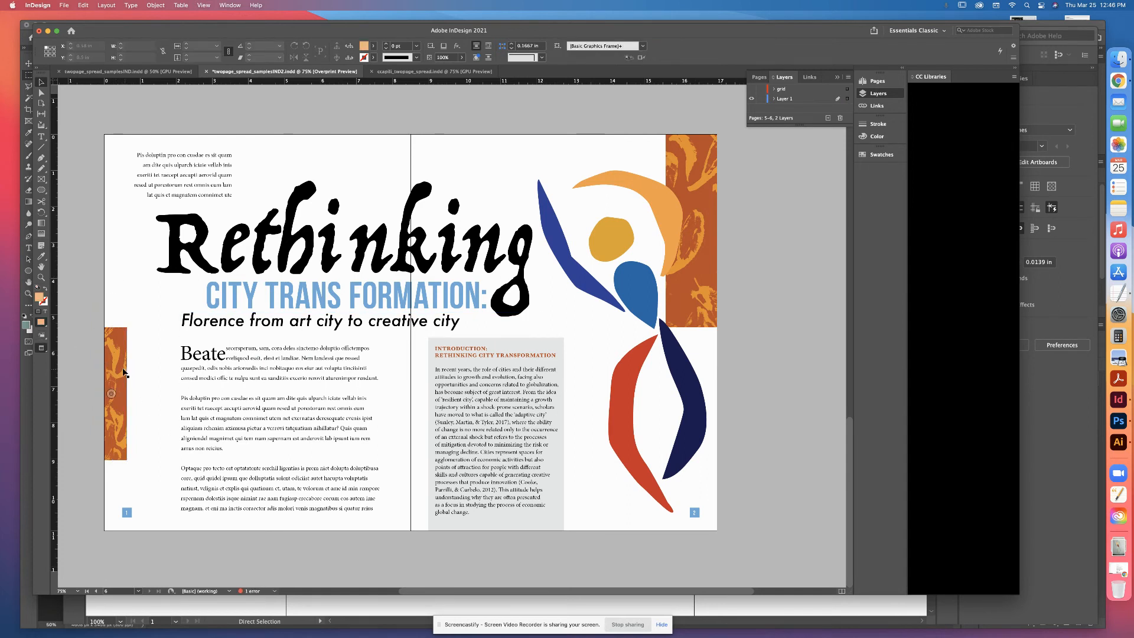
drag(122, 375, 122, 397)
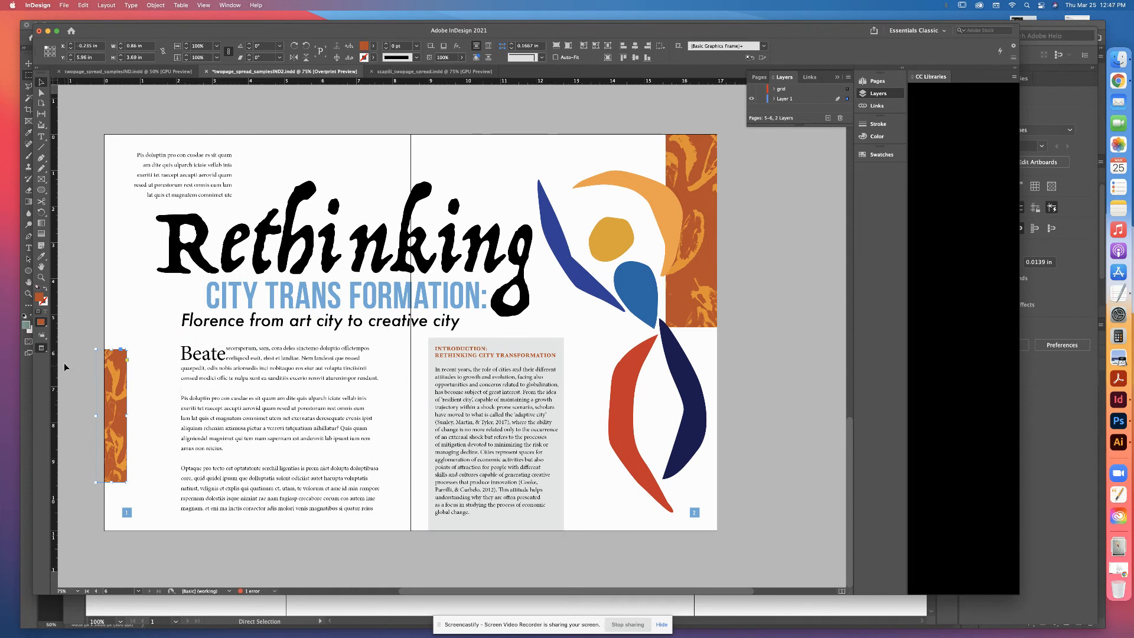
drag(121, 349, 470, 338)
Widen the body text frame on the left page towards the spine to about 5.91 in
click(152, 412)
click(246, 413)
mouse_move(382, 428)
mouse_down()
mouse_move(417, 430)
mouse_move(394, 428)
mouse_up()
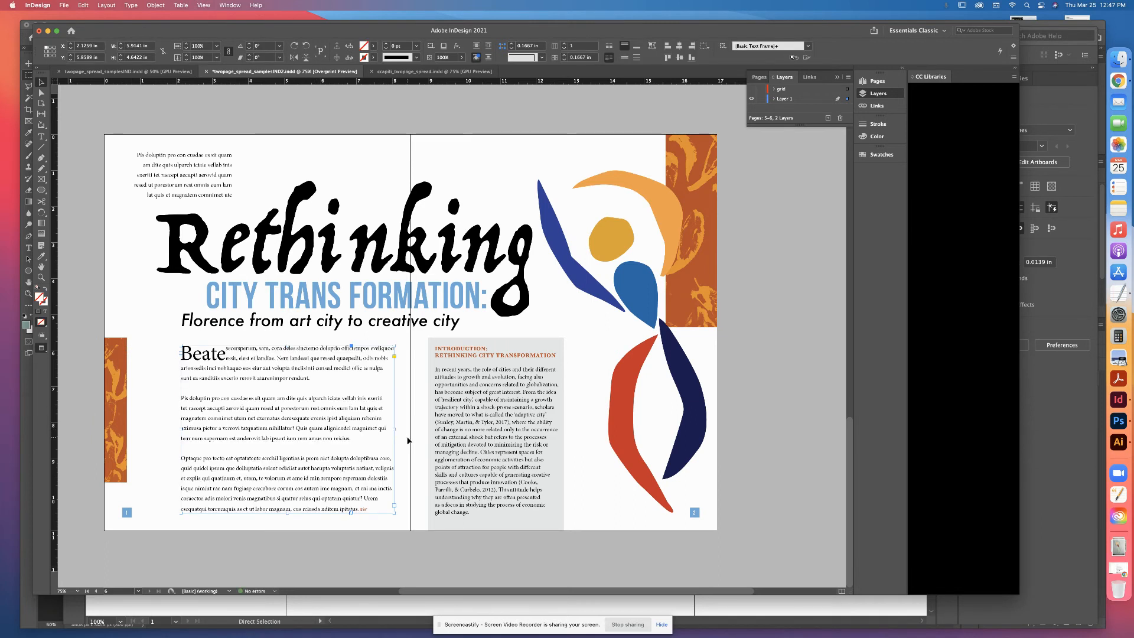
click(407, 440)
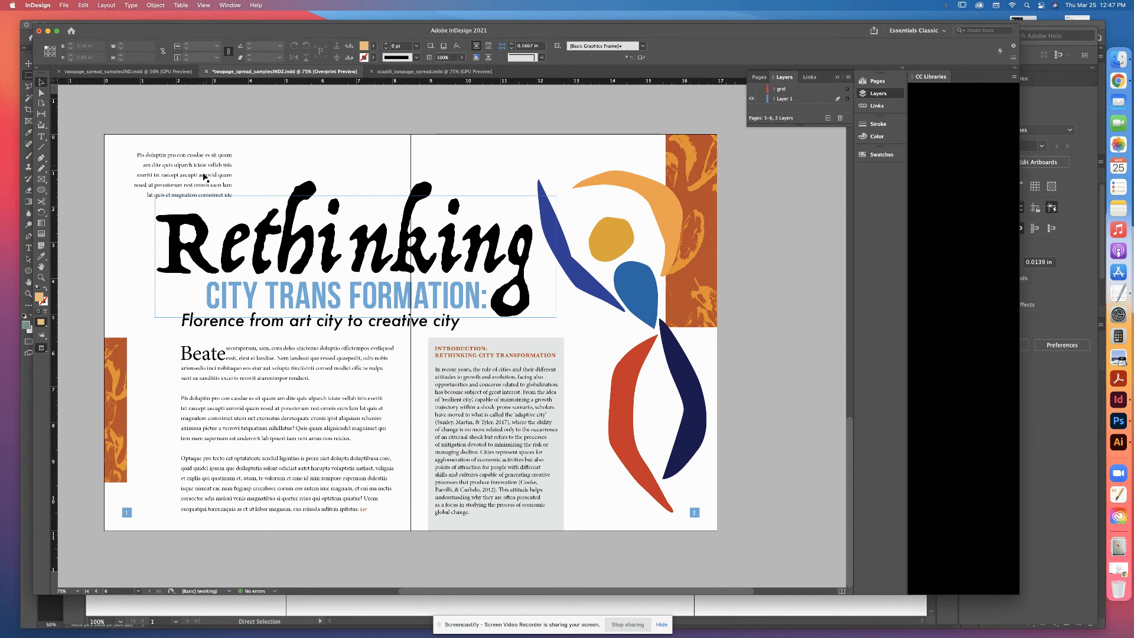
click(205, 180)
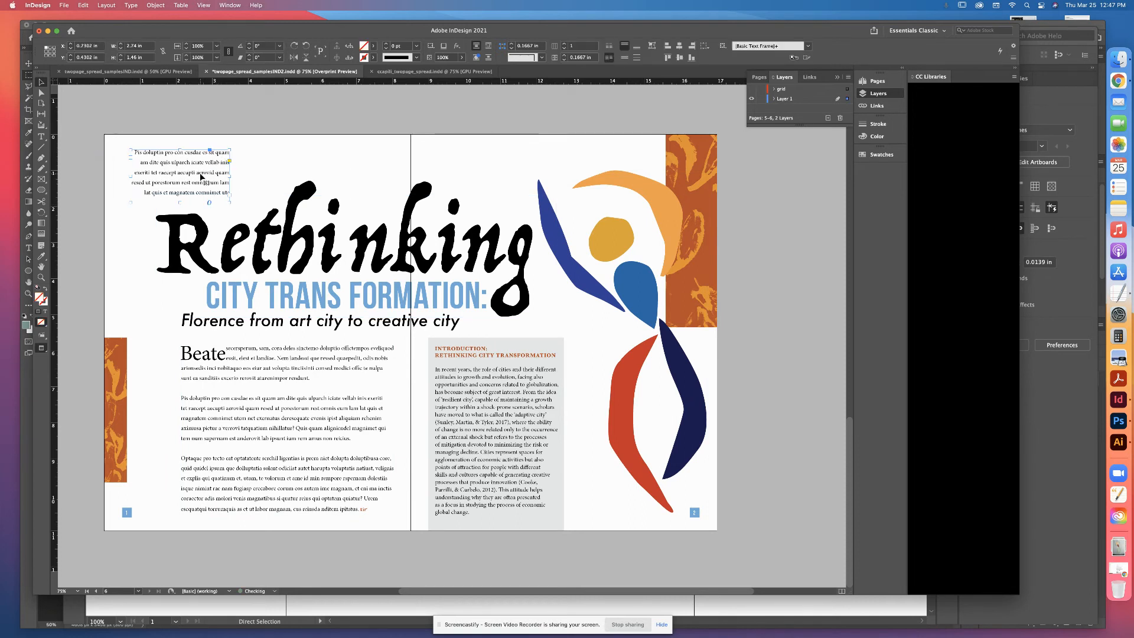
Colour the text of the subtitle "Florence from art city to creative city" with the red swatch C=15 M=100 Y=100 K=0
click(264, 326)
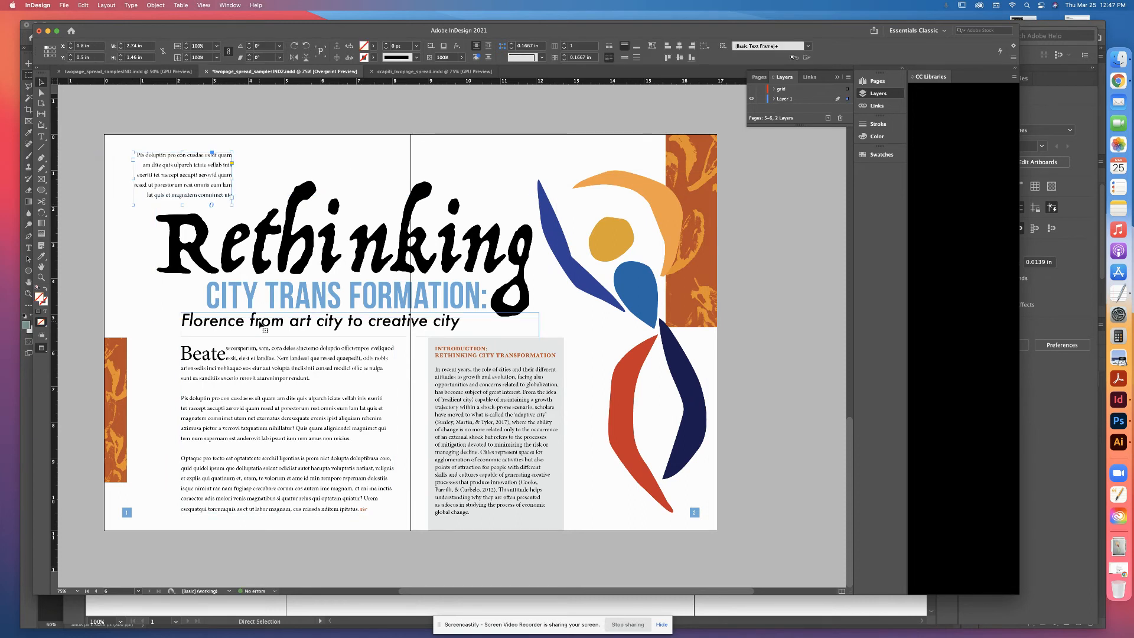
click(882, 155)
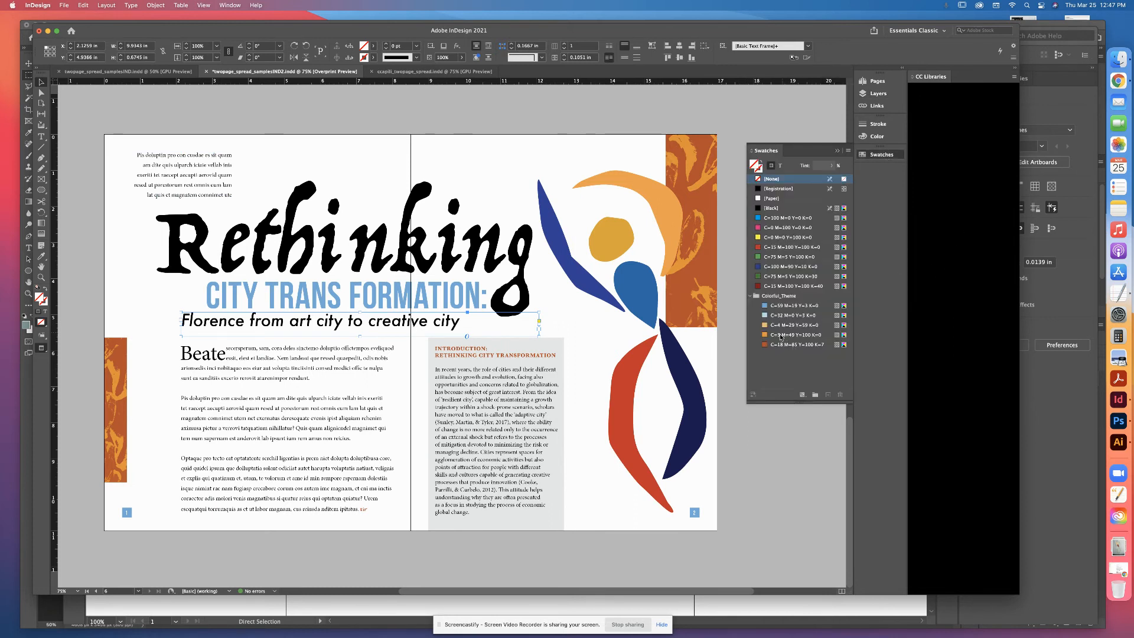
click(781, 334)
click(780, 166)
click(784, 345)
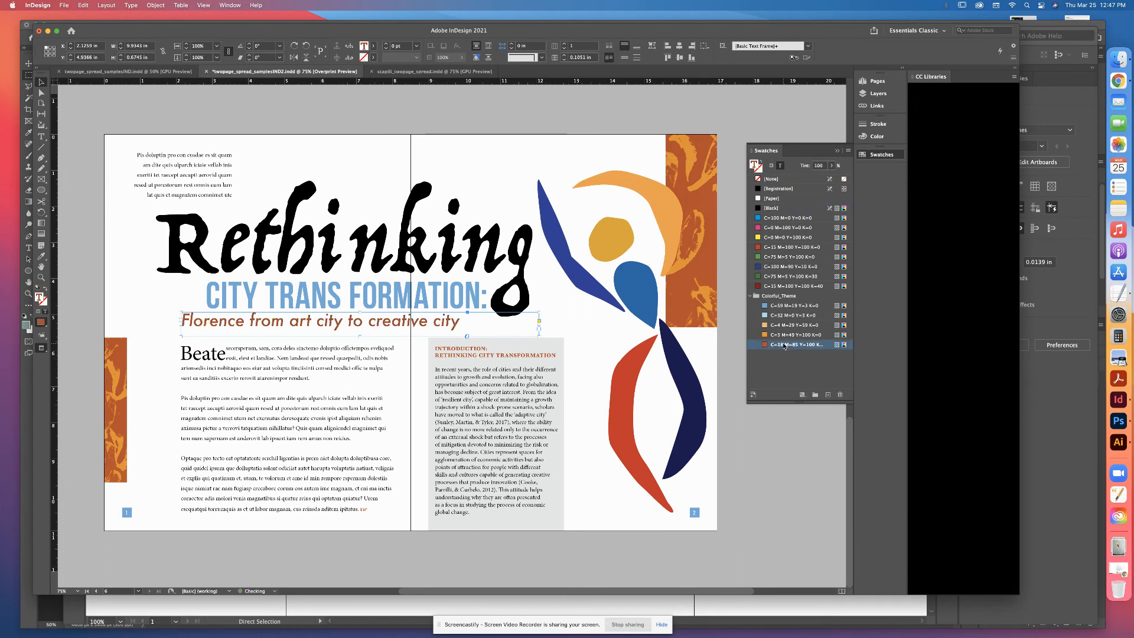
click(779, 306)
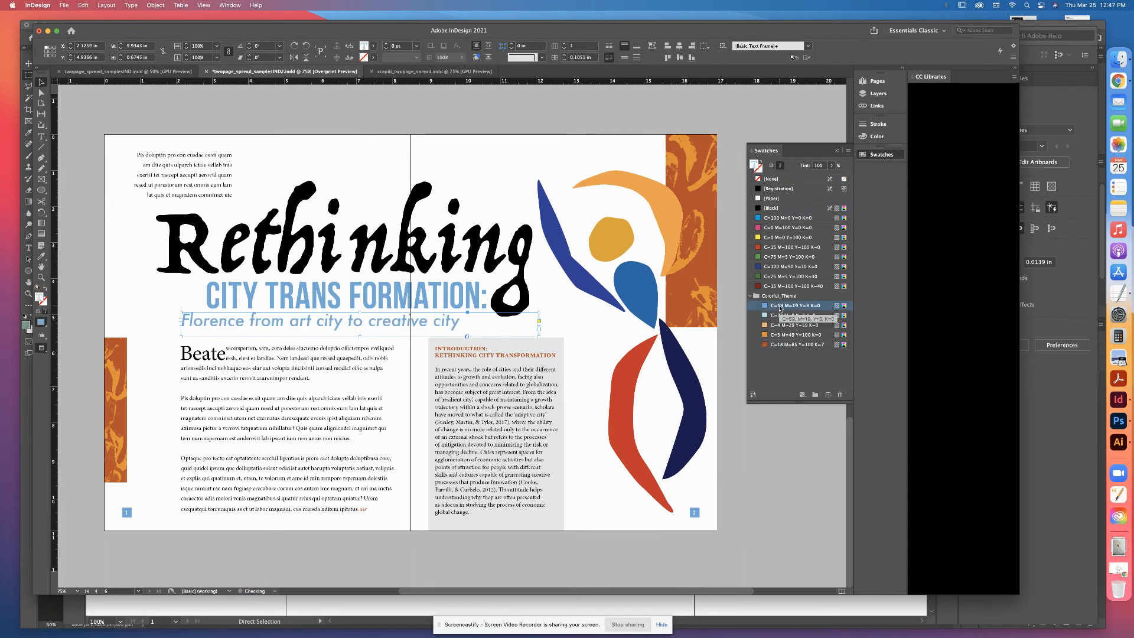
click(780, 287)
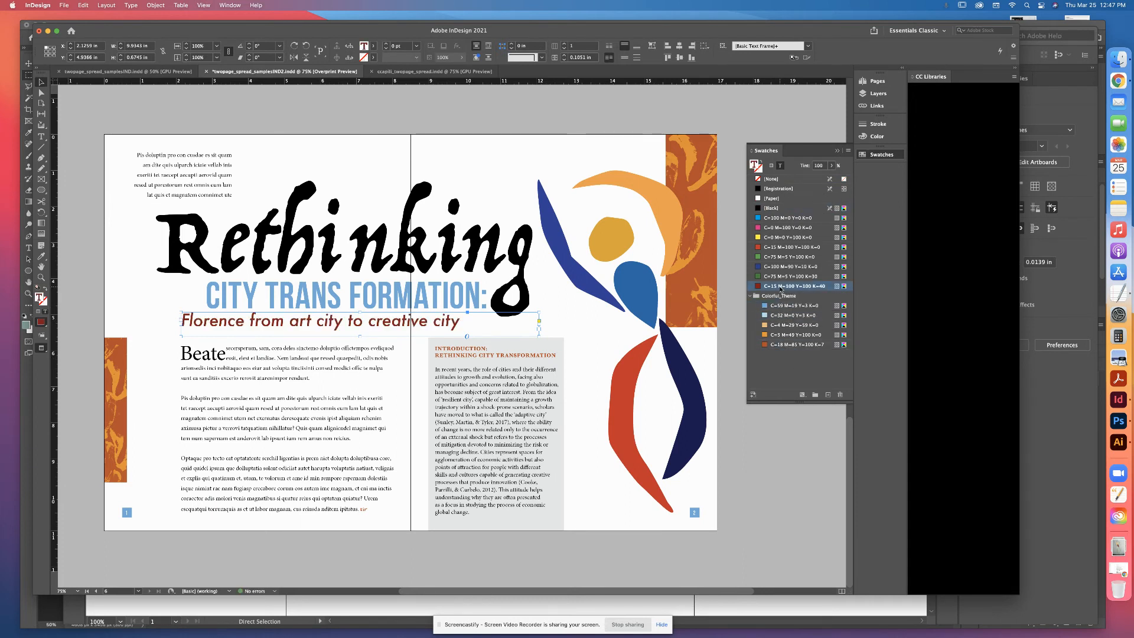
click(786, 247)
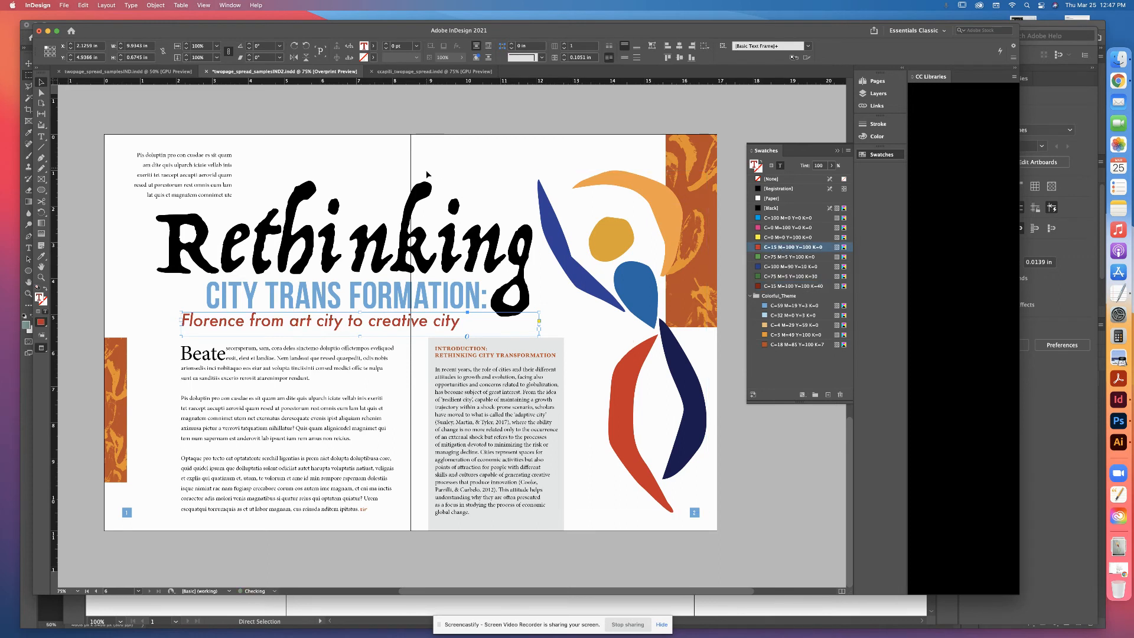
Retype the first i in the headline "Rethinking" and set the whole word's tracking to 0
click(456, 164)
click(410, 225)
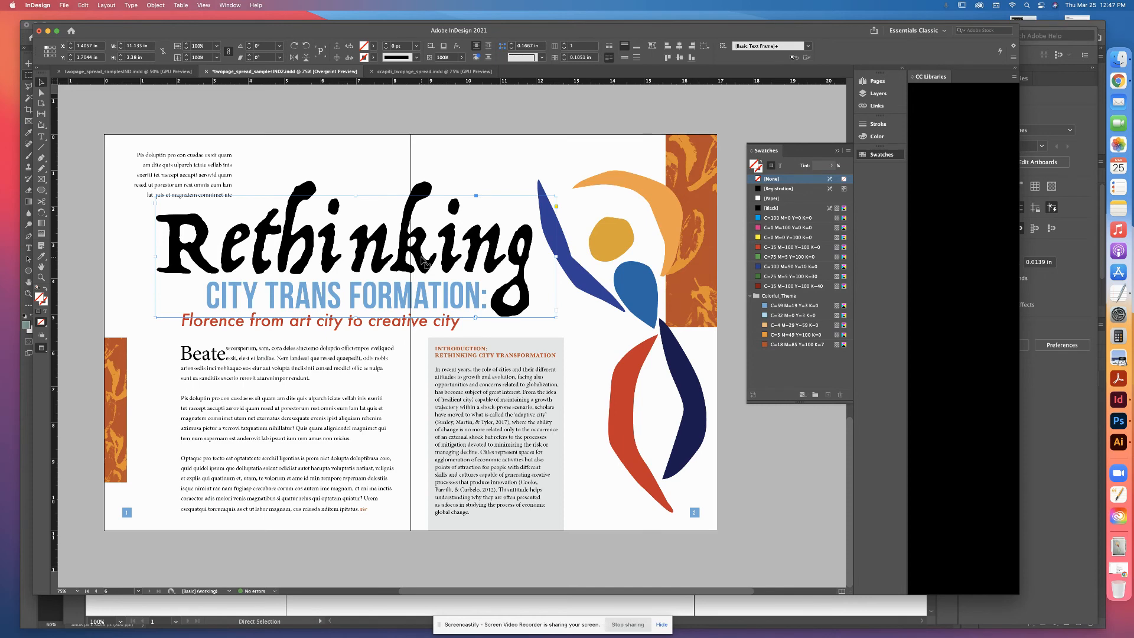
click(46, 139)
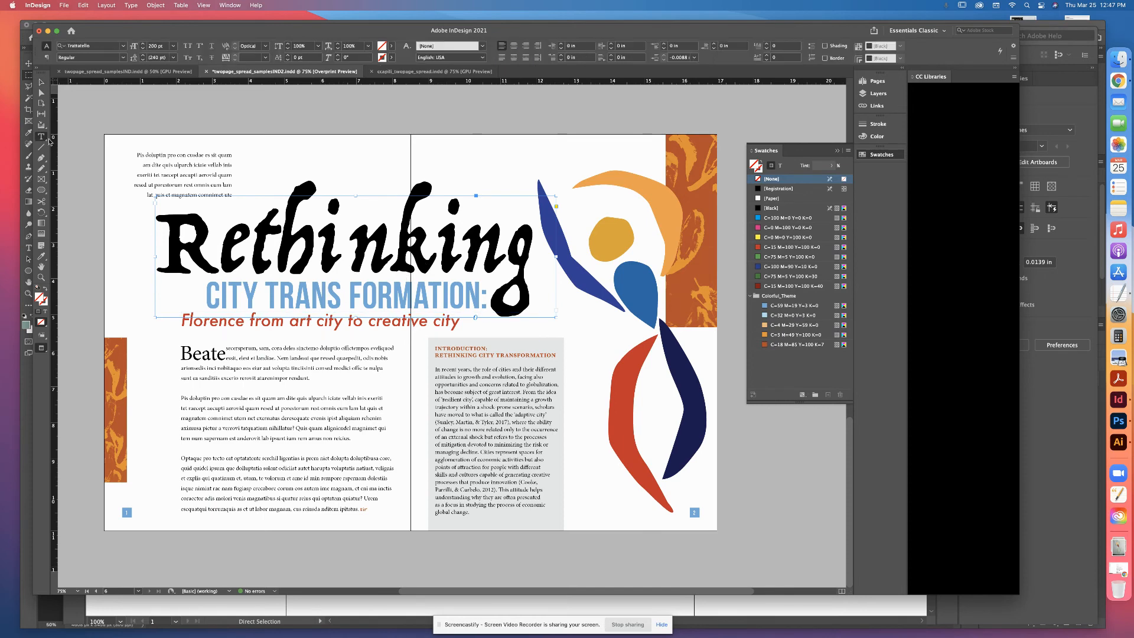
double_click(348, 292)
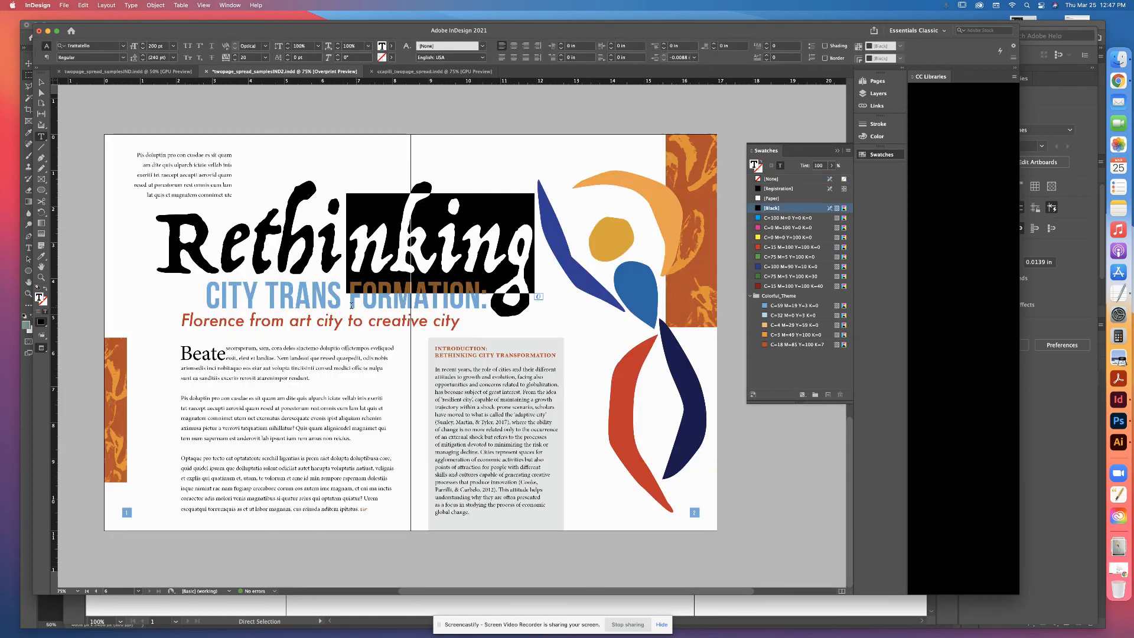
click(341, 297)
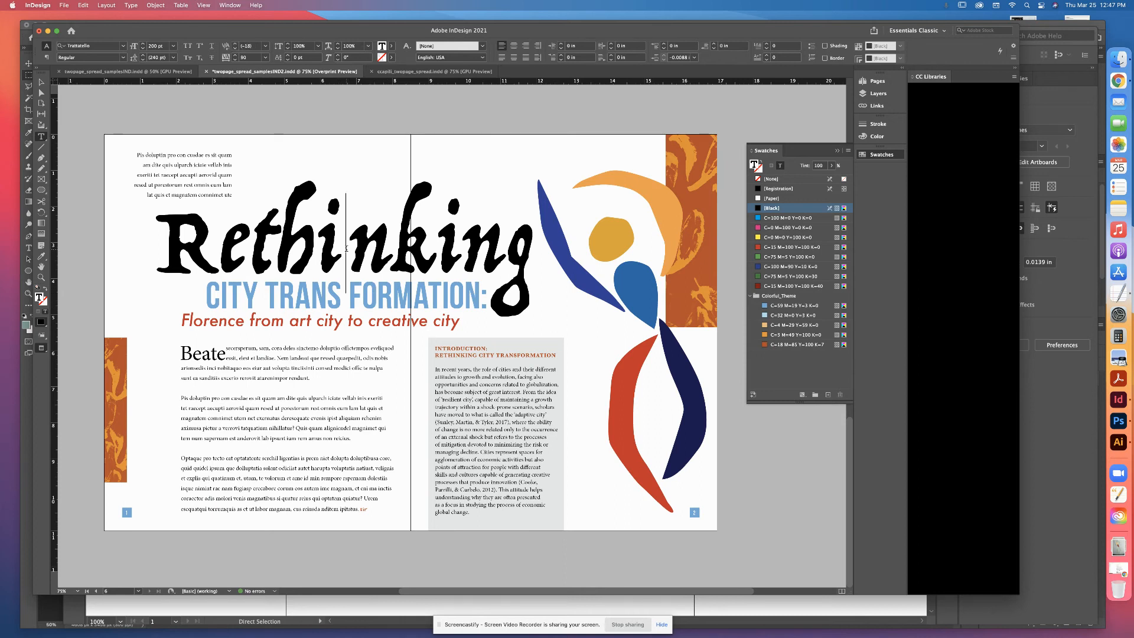
key(BackSpace)
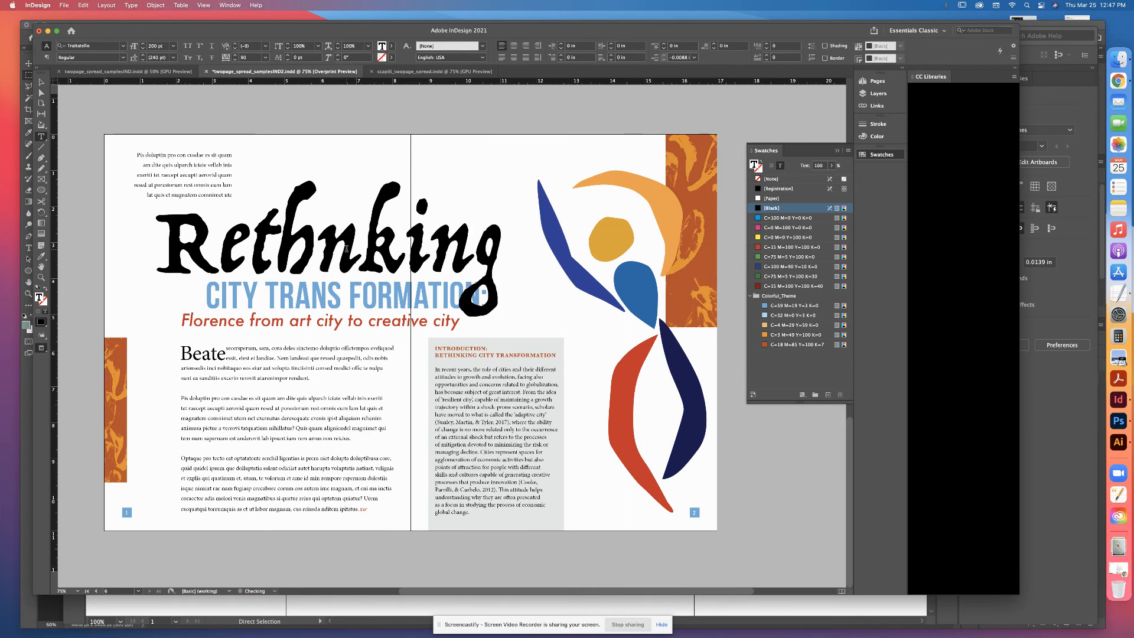
text(i)
key(super+a)
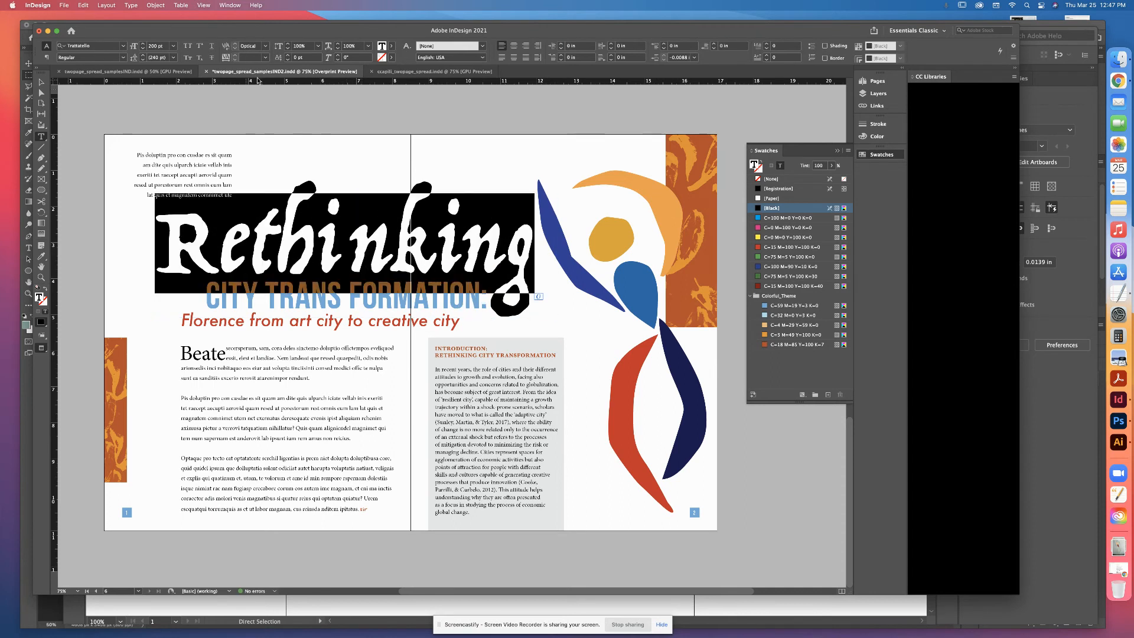
click(252, 58)
key(Return)
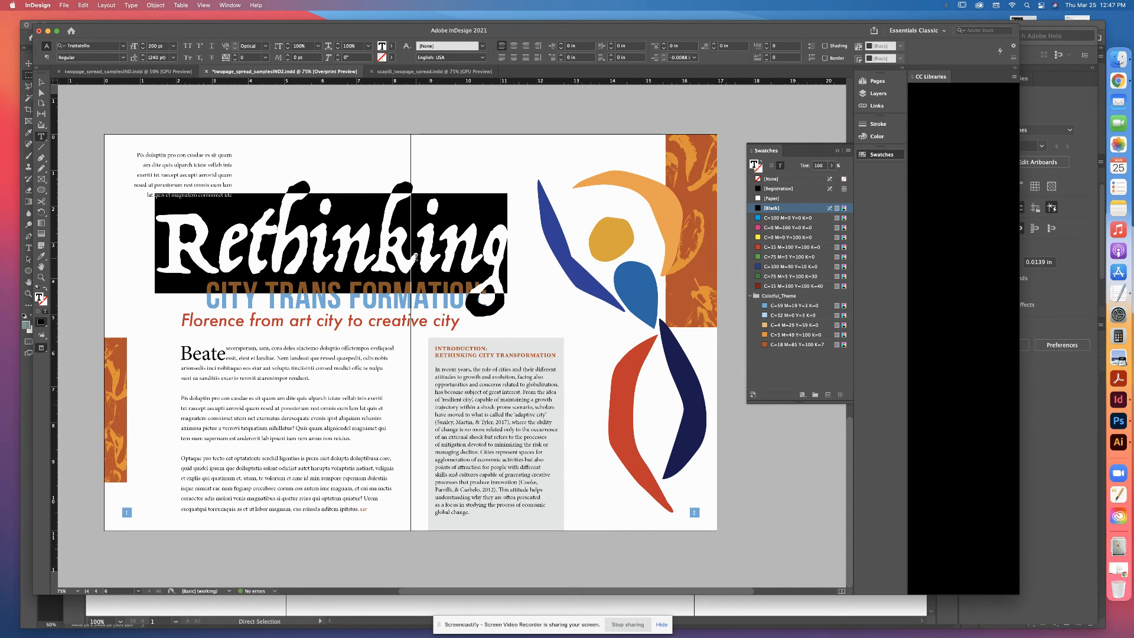
Insert a gap between "Rethink" and "ing" in the headline and shift its frame so the gap falls on the spine
click(418, 251)
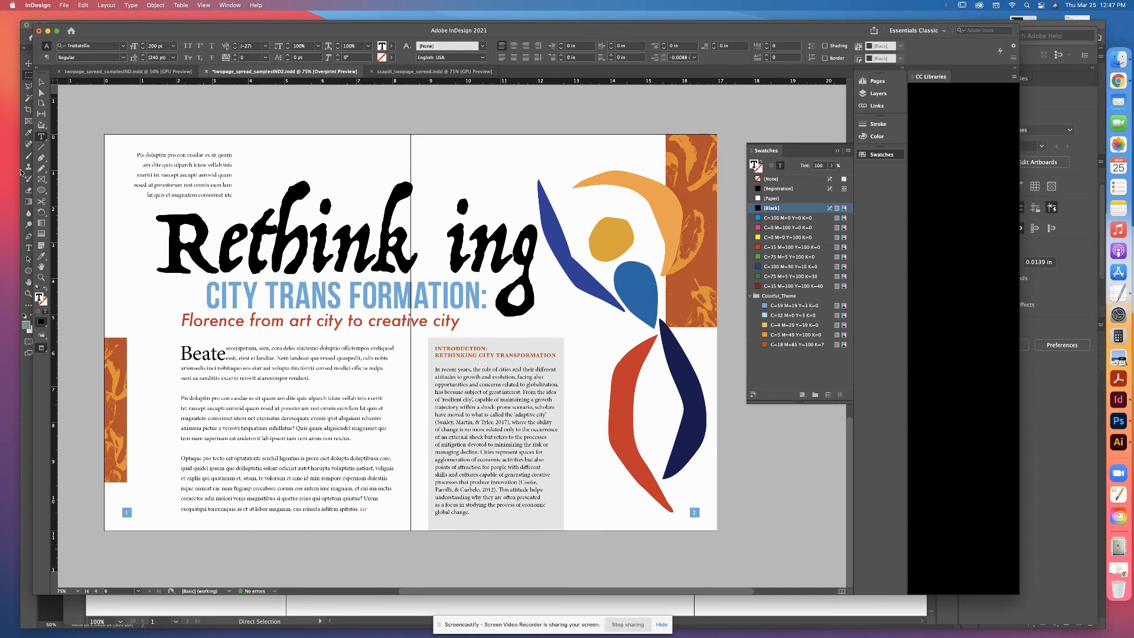
key(Escape)
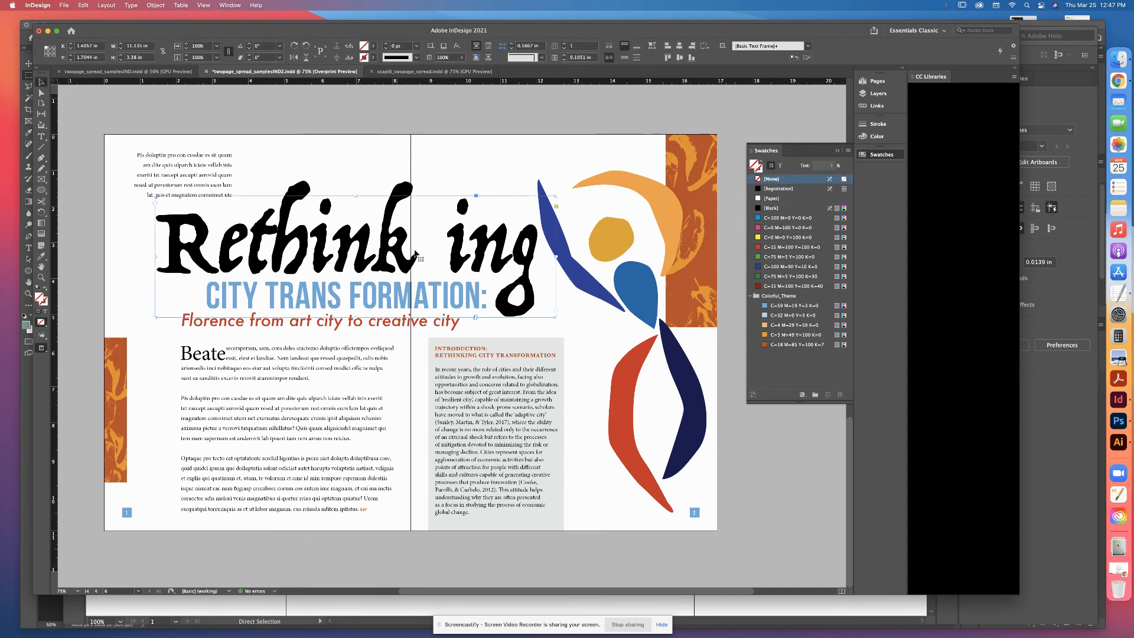
drag(488, 255, 382, 235)
Set the tracking of the gap between "Rethink" and "ing" to -100
key(t)
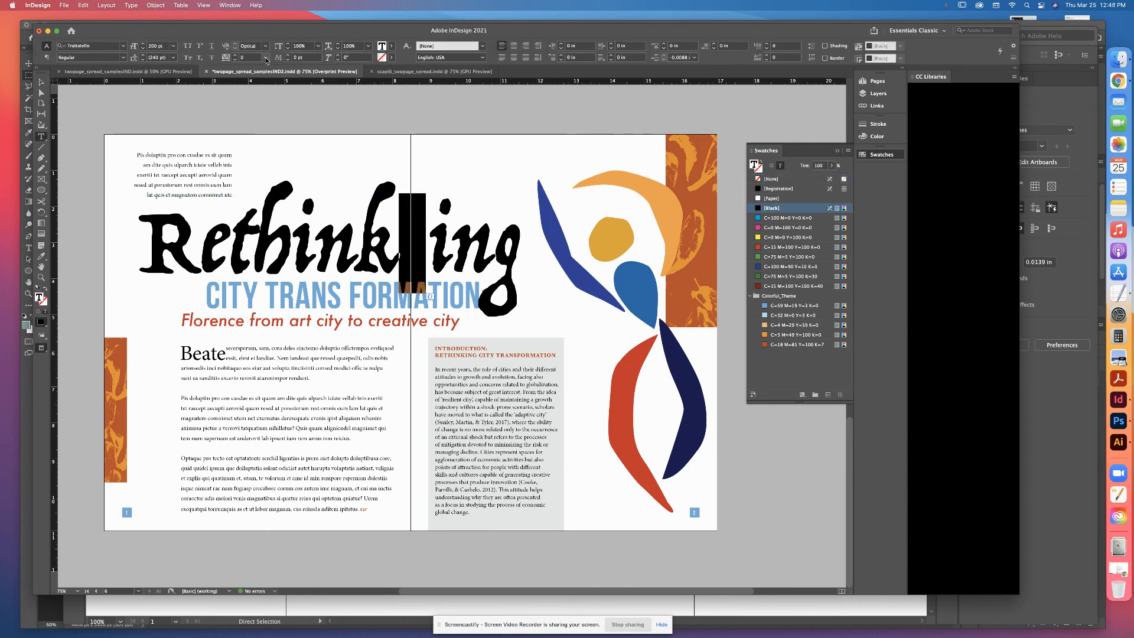
click(266, 57)
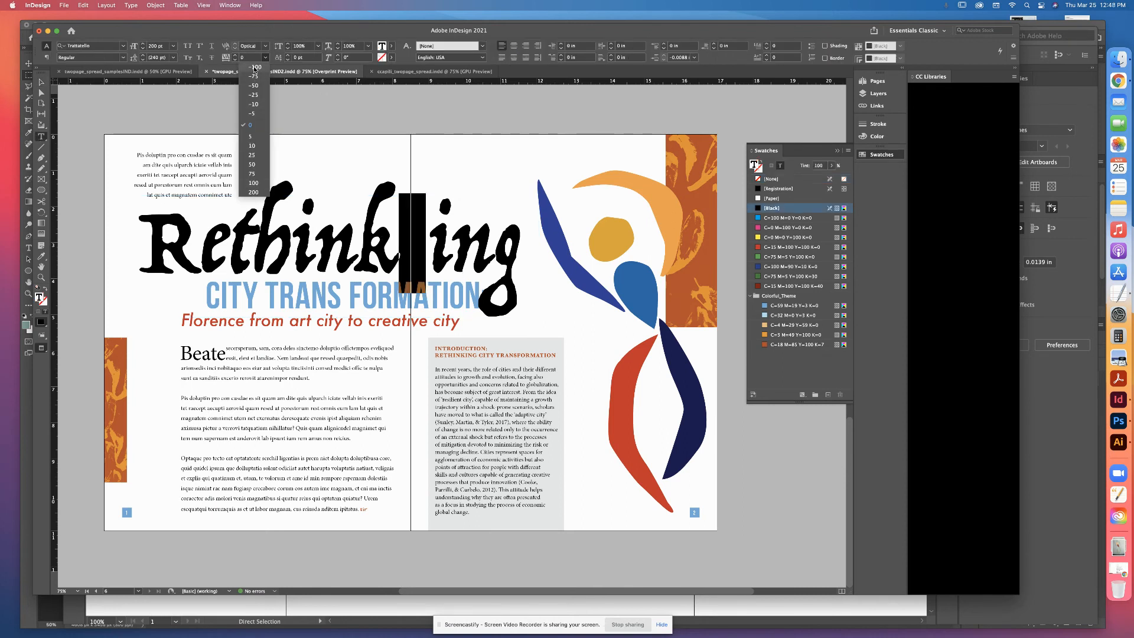
click(254, 66)
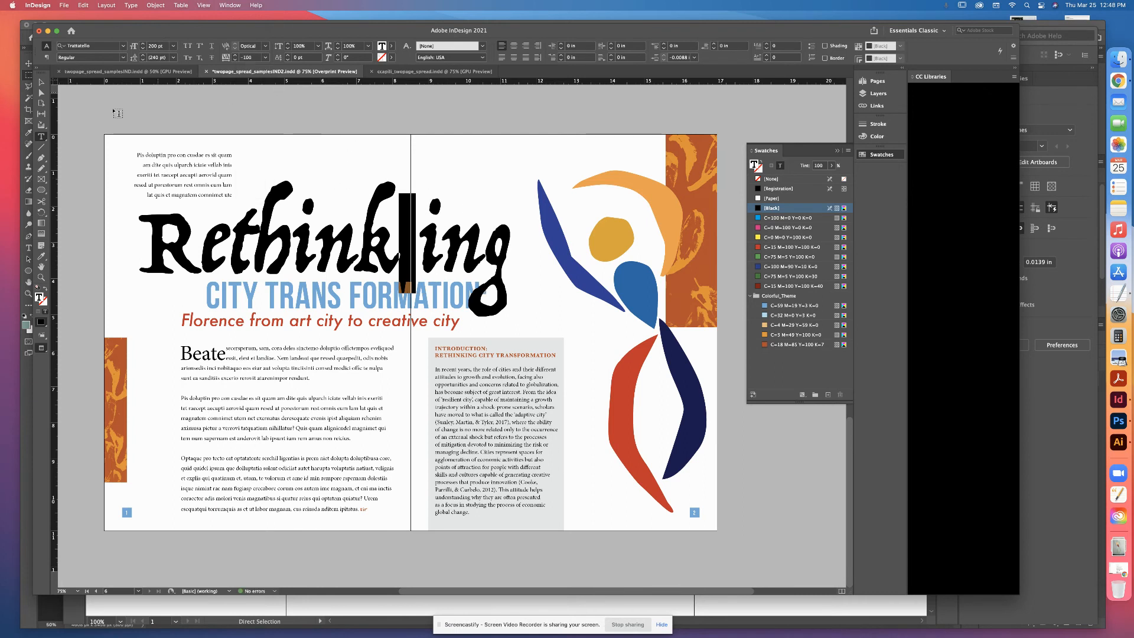
Nudge the "Rethink ing" headline frame right to about X 1.1 in so its gap straddles the spine
click(42, 82)
key(Right)
key(Right)
key(Right)
key(Right)
key(Right)
key(Right)
key(Right)
key(Right)
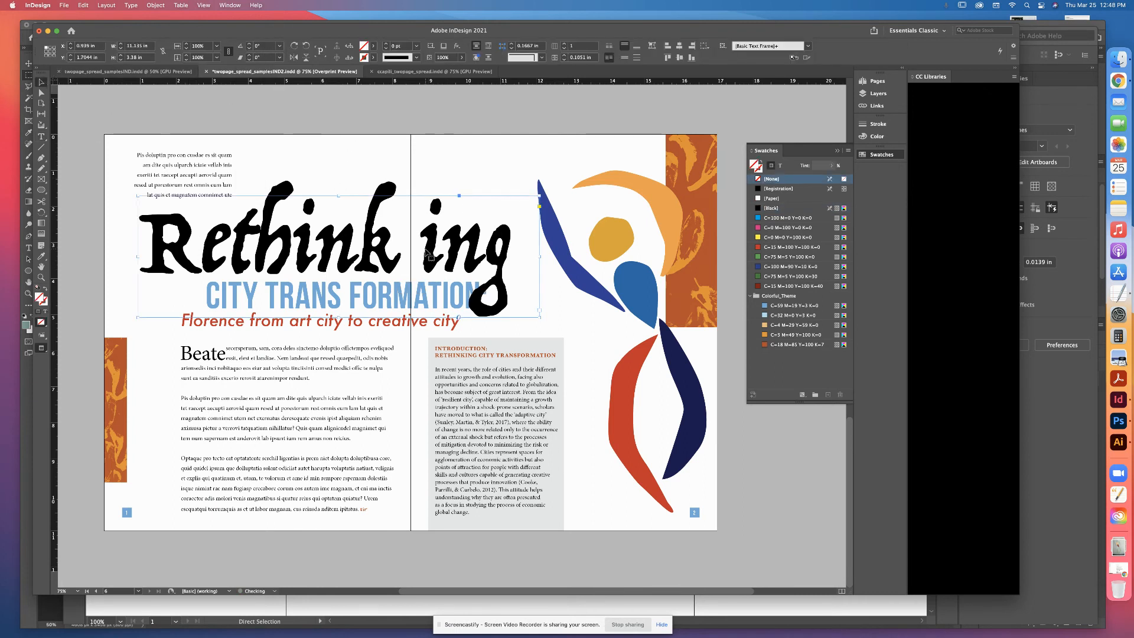
scroll(425, 254, up, 2)
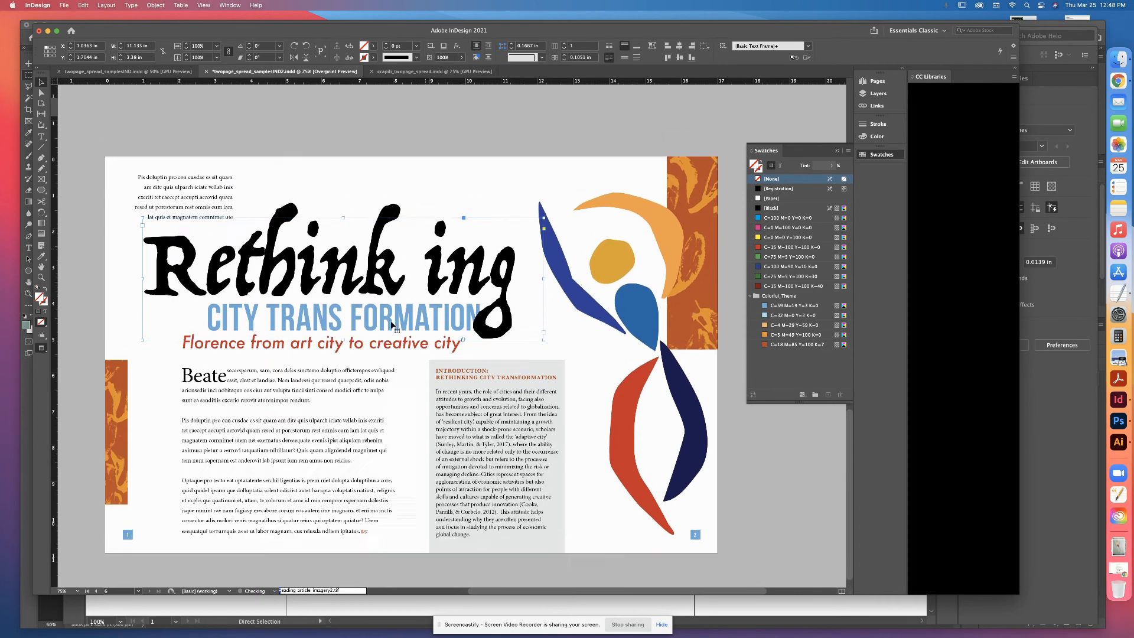
key(super+shift+a)
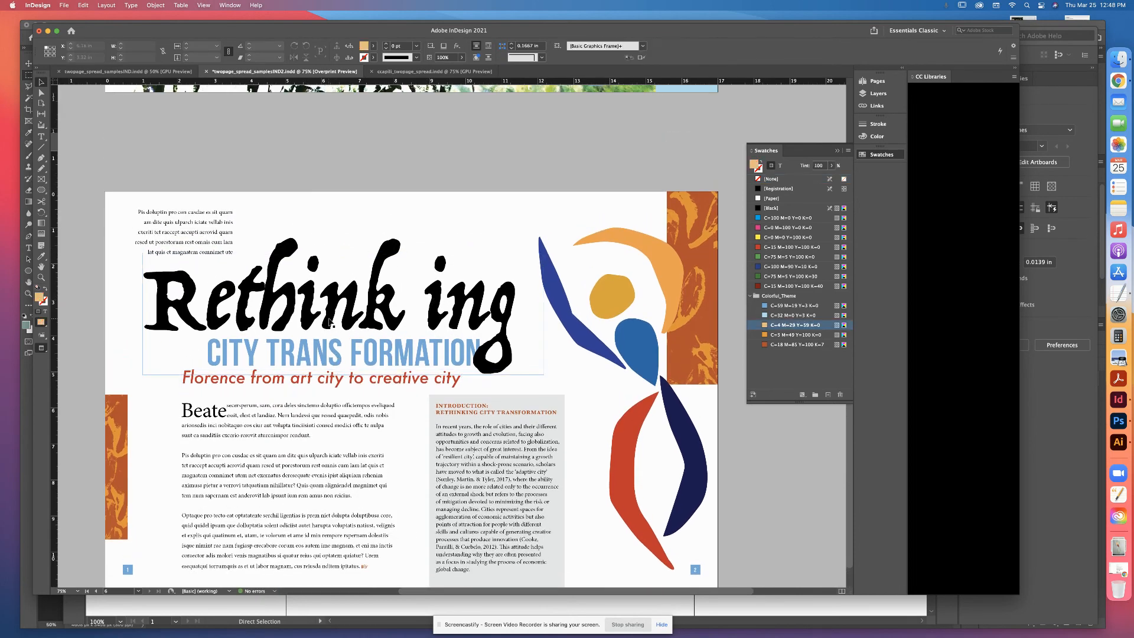
Move the headline up clear of the blue title "CITY TRANS FORMATION:"
click(329, 322)
drag(346, 375, 345, 342)
key(super+z)
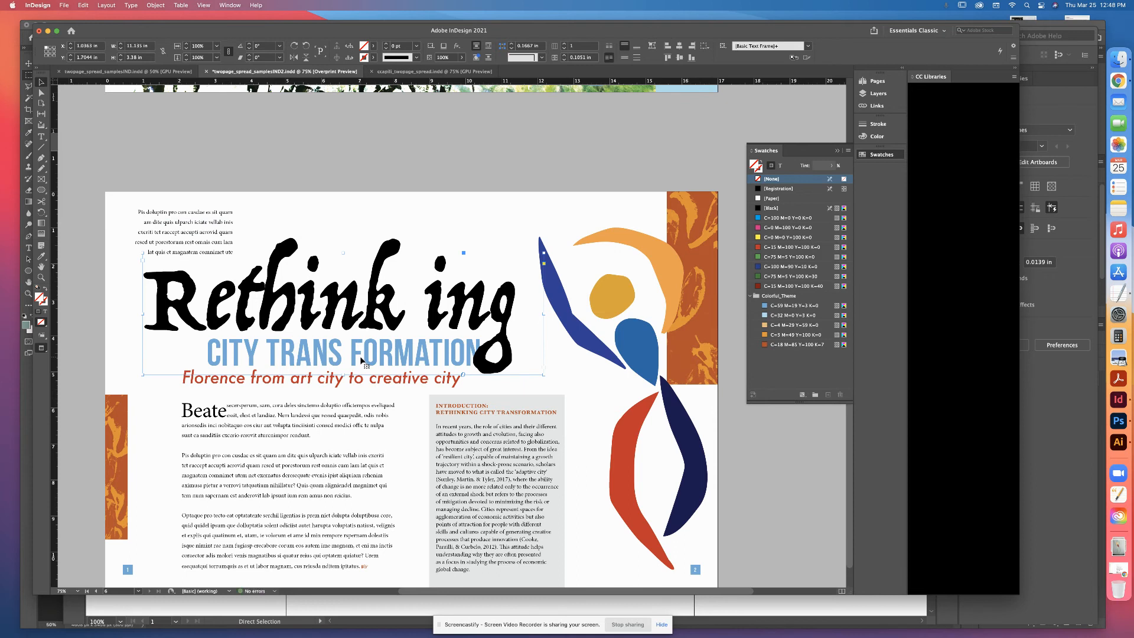
drag(396, 292, 397, 246)
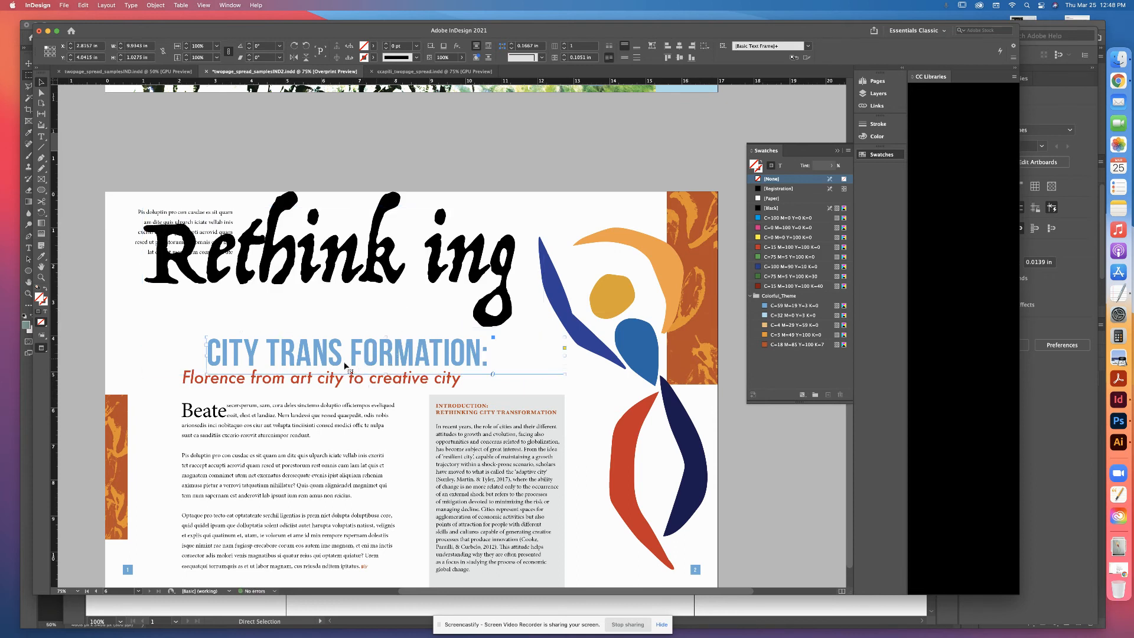
Set the tracking of the whole blue title "CITY TRANS FORMATION:" to 0
click(42, 137)
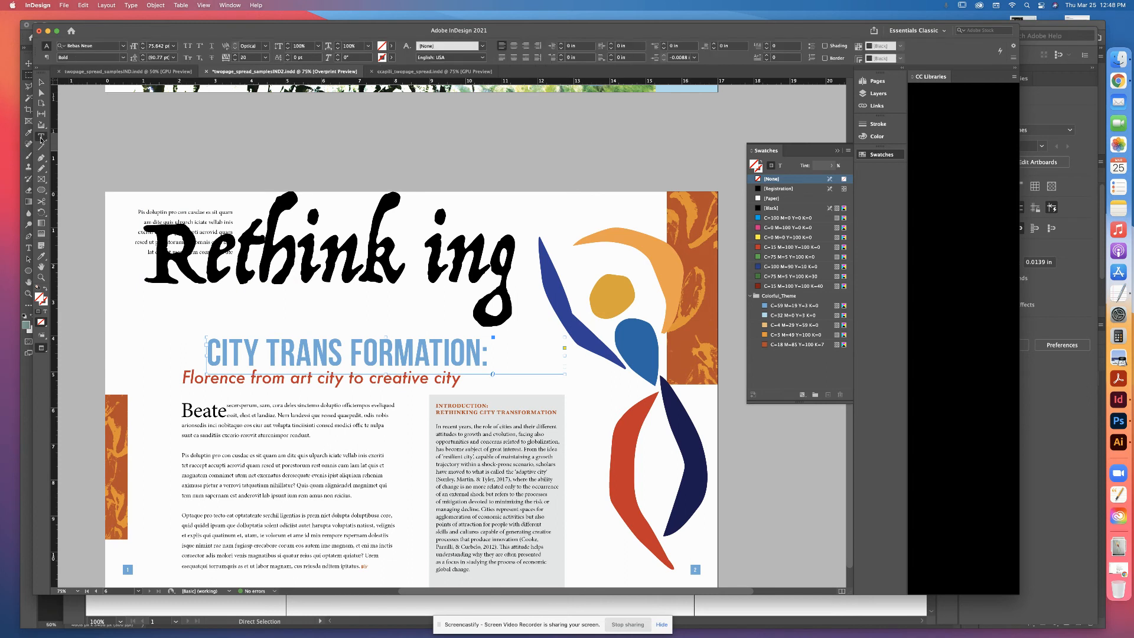
click(348, 346)
key(super+a)
click(247, 56)
text(0)
key(Return)
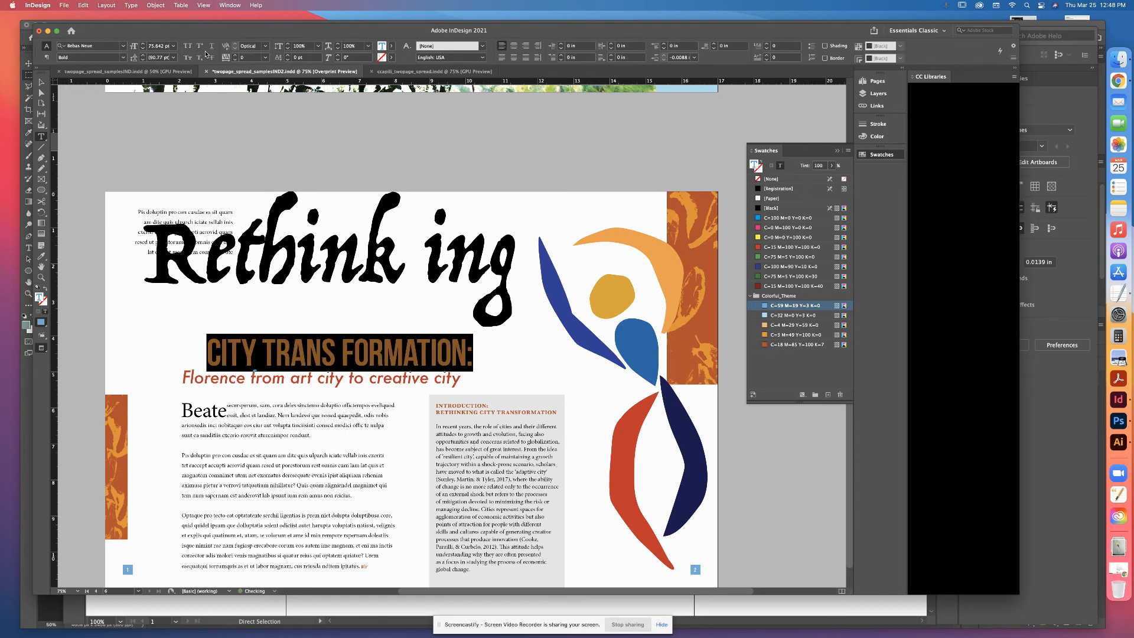
Remove the space inside "TRANS FORMATION" so the blue title reads "CITY TRANSFORMATION:"
click(346, 344)
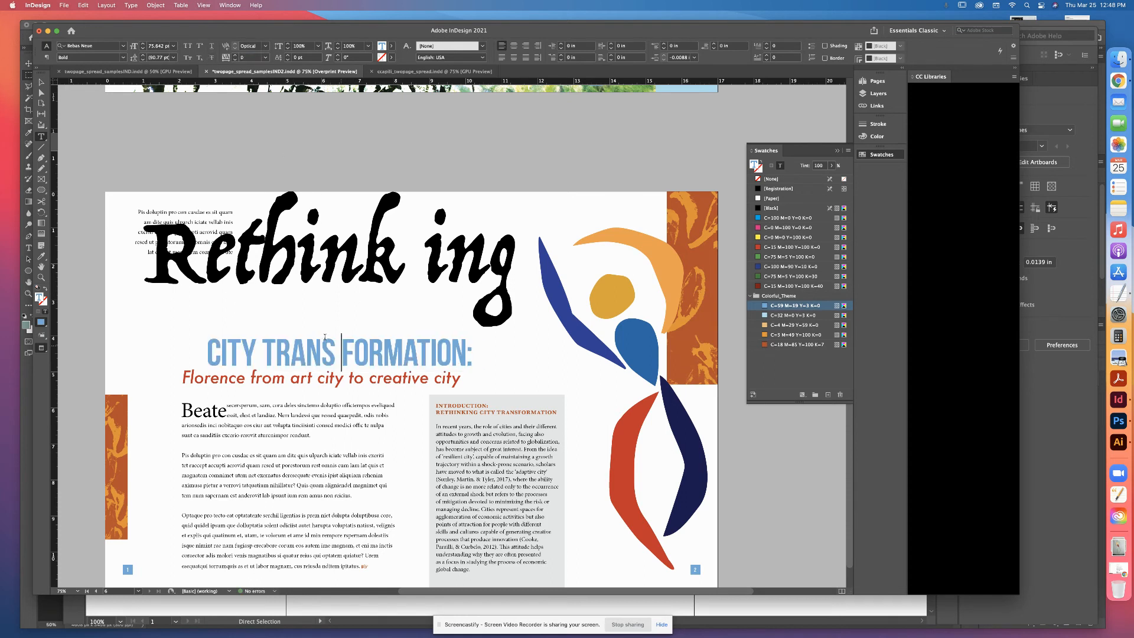
key(BackSpace)
triple_click(320, 336)
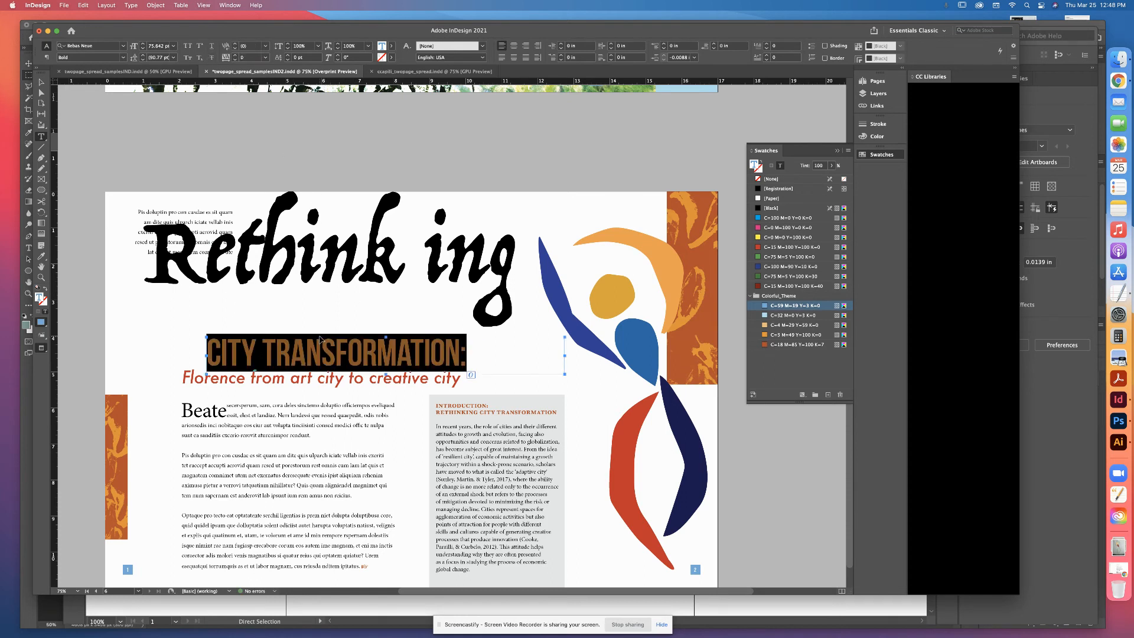
click(333, 348)
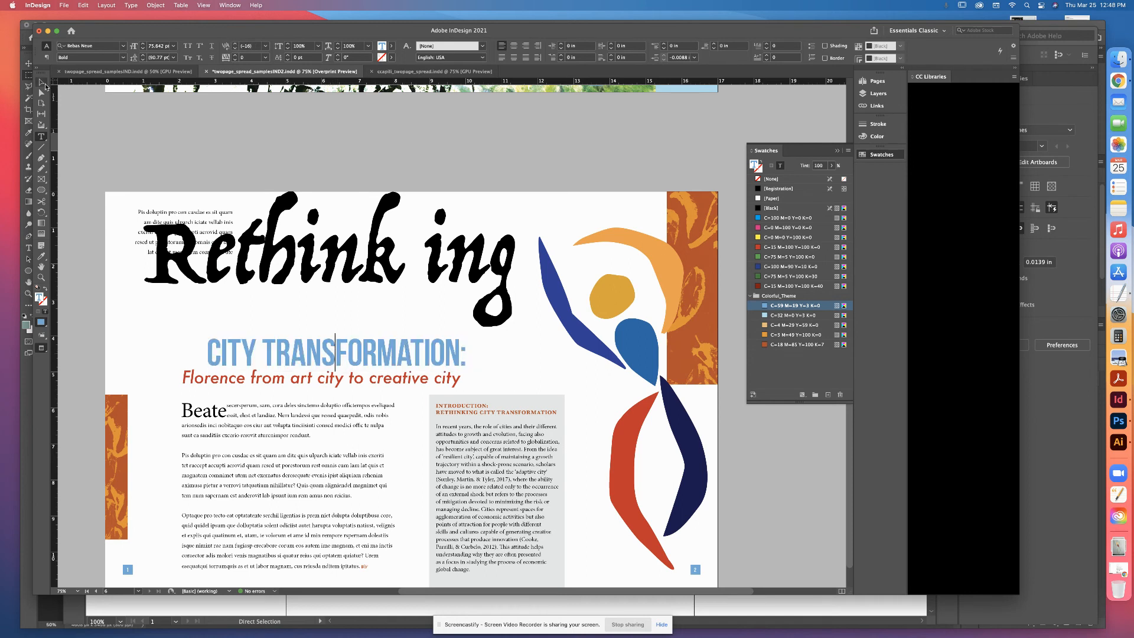
Shift the blue title left to line up with the headline's R and offset the red subtitle right beneath it
click(42, 82)
drag(393, 358, 373, 386)
click(361, 385)
key(Right)
key(Right)
key(Right)
key(Right)
key(Right)
key(Right)
key(Right)
key(Right)
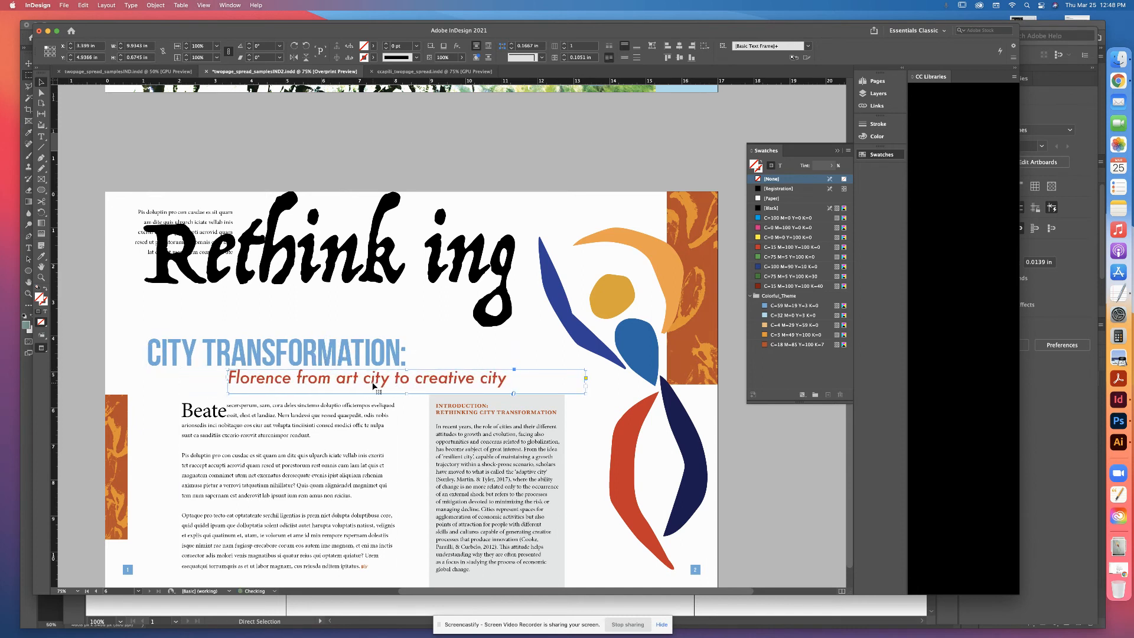
key(Left)
key(Left)
key(Left)
key(Left)
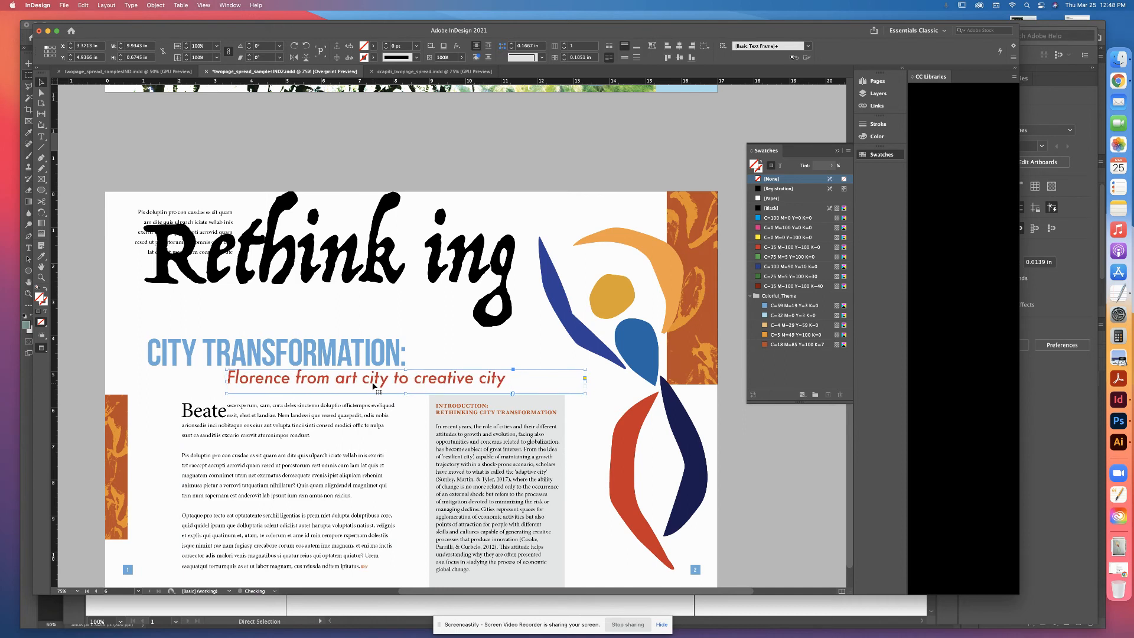
Move the headline down against the blue title and nudge it left to about X 0.95 in, centring its gap on the spine
drag(483, 258, 486, 296)
key(Left)
key(Left)
key(Left)
key(Left)
key(Left)
key(Left)
key(Left)
key(Left)
key(Left)
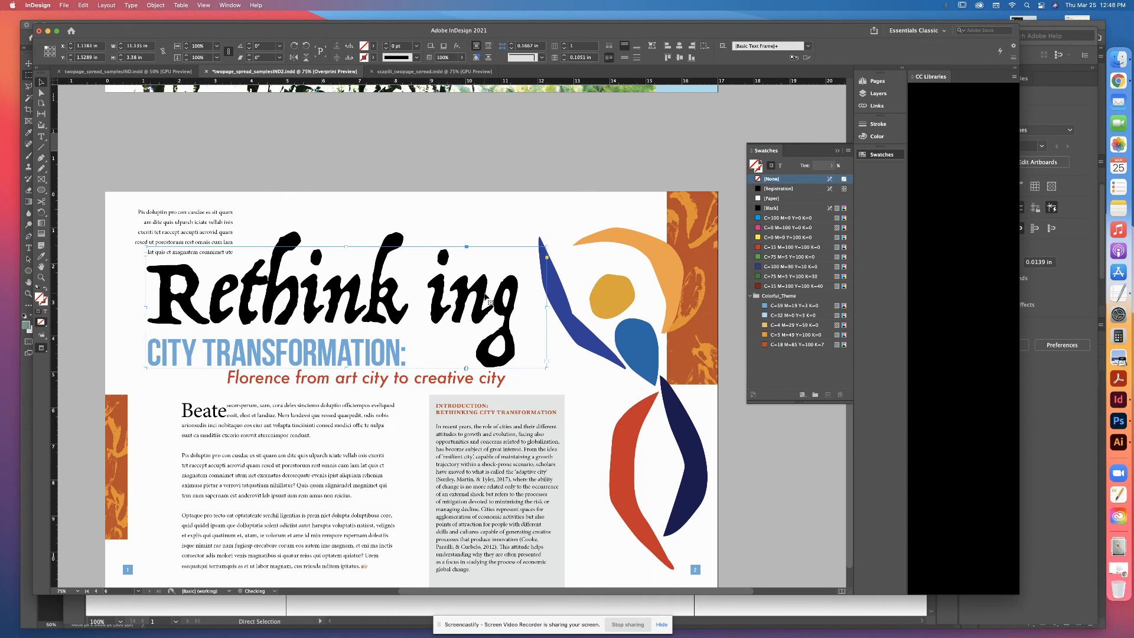
key(Left)
key(Left)
key(Left)
key(Left)
key(Left)
key(Left)
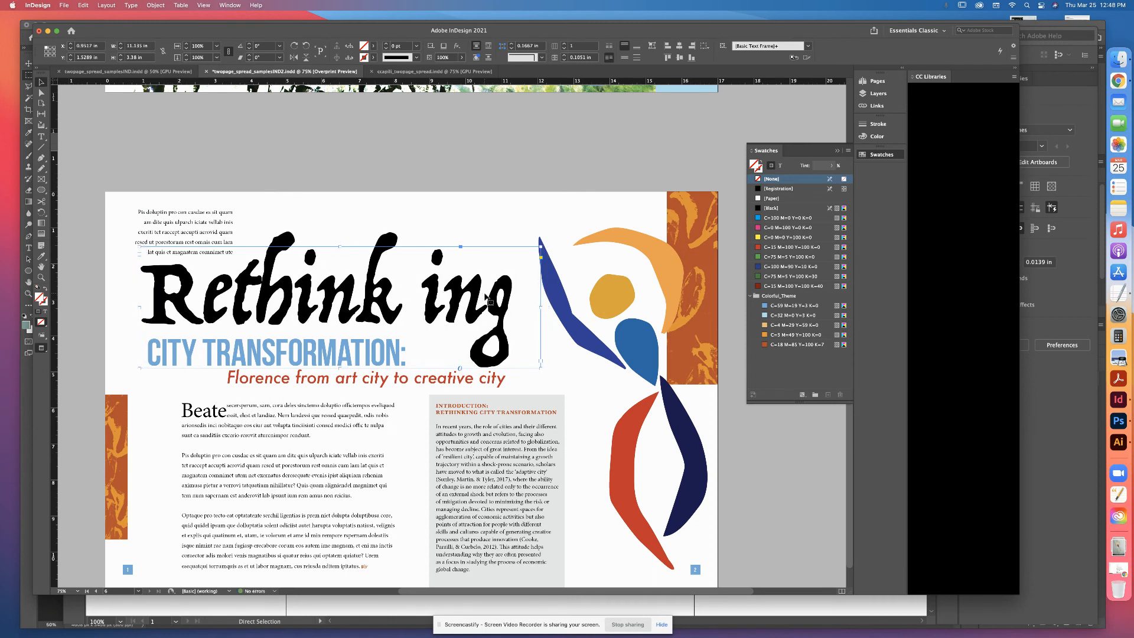
Enlarge the cut-out figure from its upper-left corner to about 5.70 in wide and 11.53 in high
scroll(472, 215, up, 3)
click(619, 269)
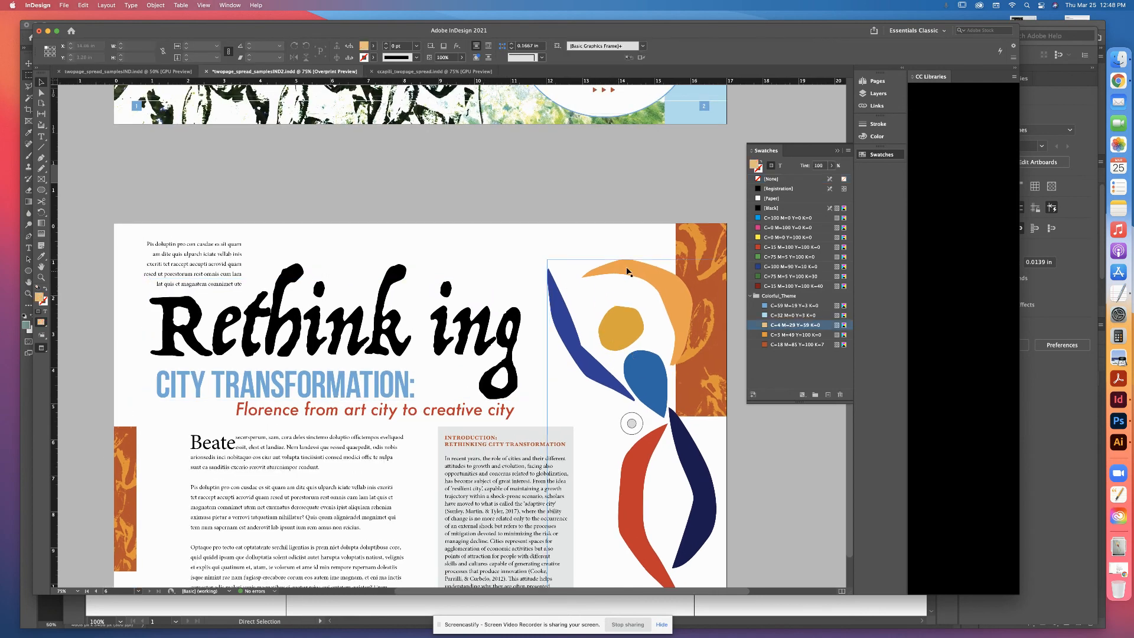
key(Escape)
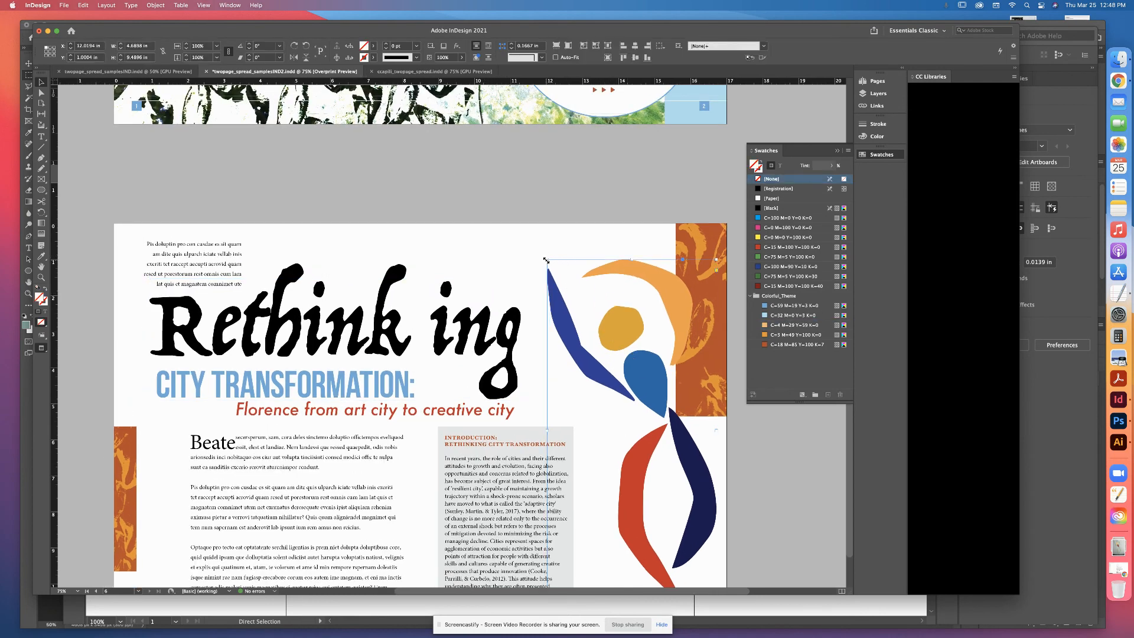
drag(546, 260, 531, 240)
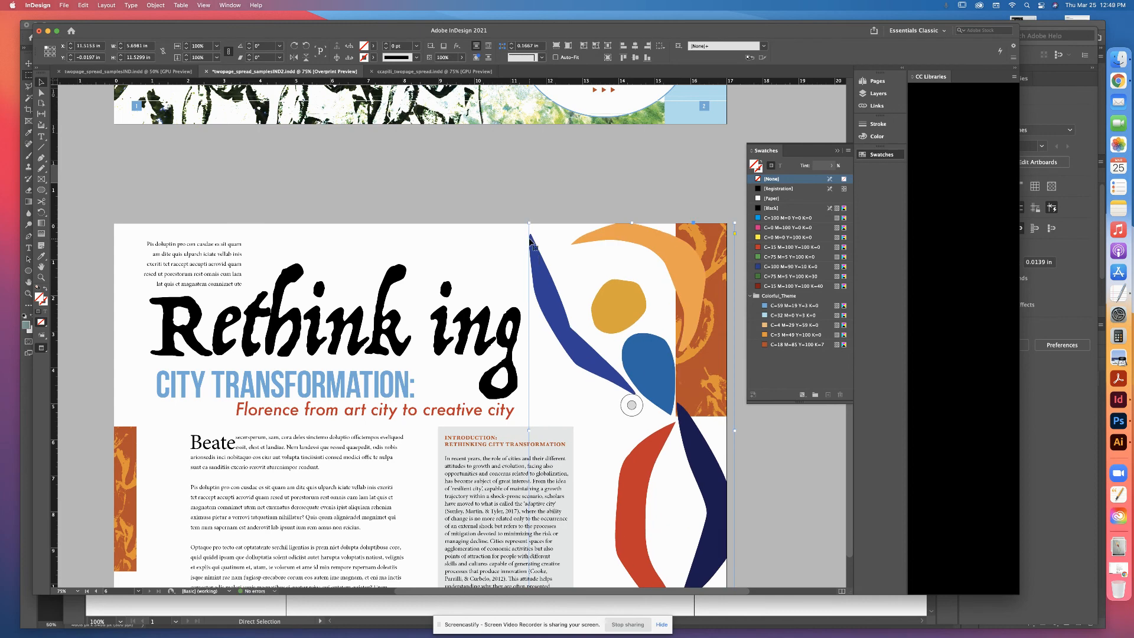
Scale the cut-out figure up slightly further to about 5.9 in wide
key(super+minus)
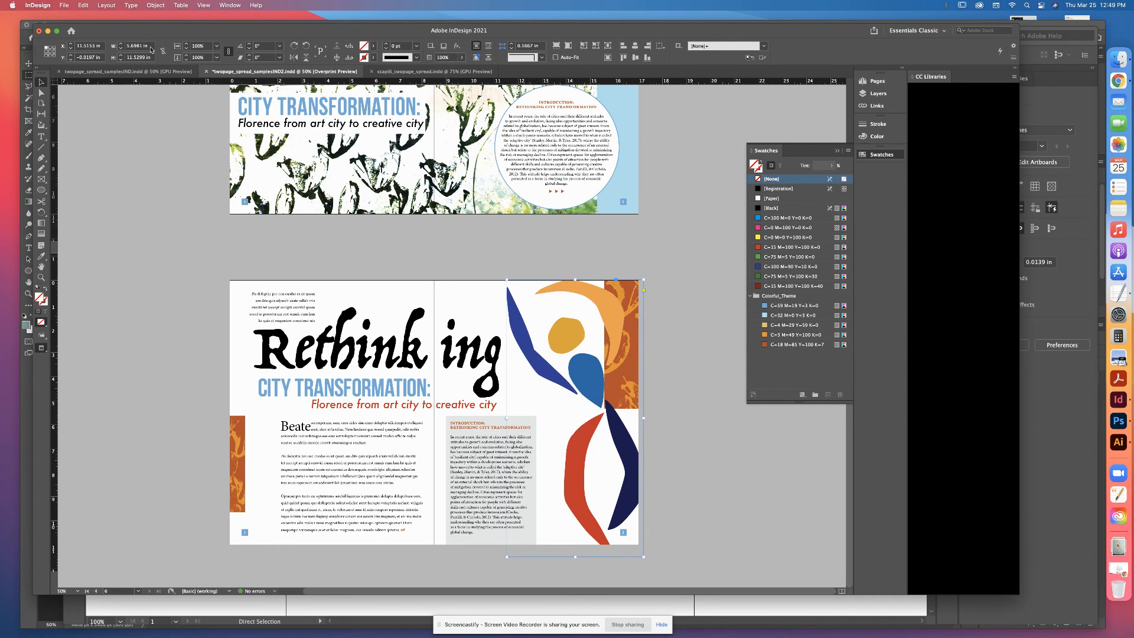
click(197, 46)
text(104)
key(Return)
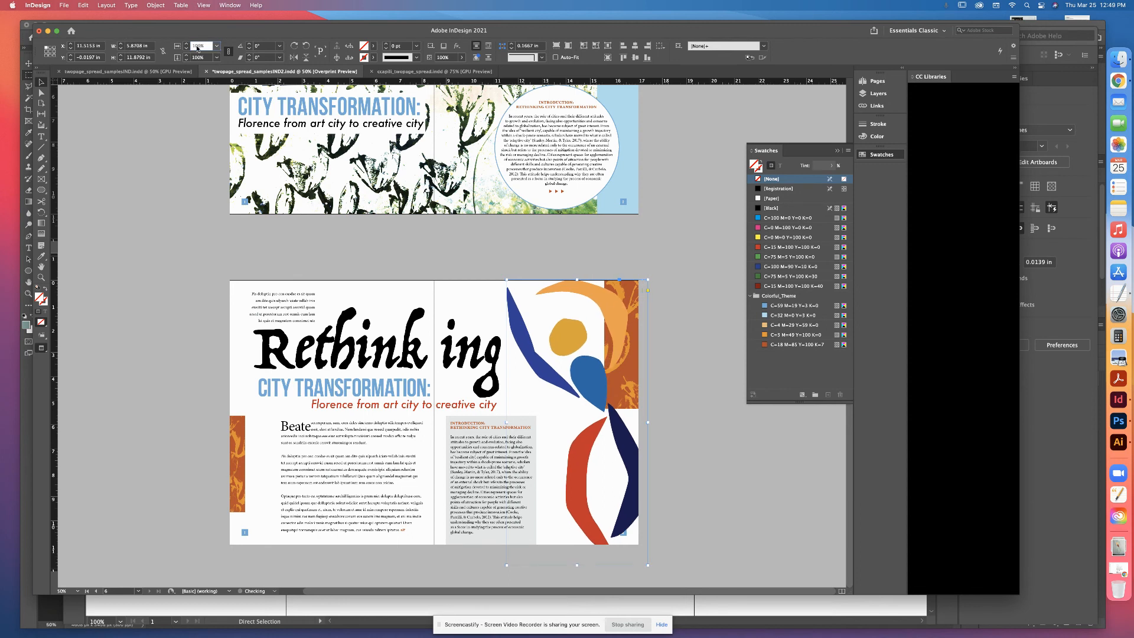
Move the cut-out figure up past the page's upper edge to about Y -0.43 in
drag(569, 295, 567, 287)
key(Up)
key(Up)
key(Up)
key(Up)
key(Up)
key(Up)
key(Up)
key(Up)
key(Up)
key(Up)
key(Up)
key(Up)
key(Up)
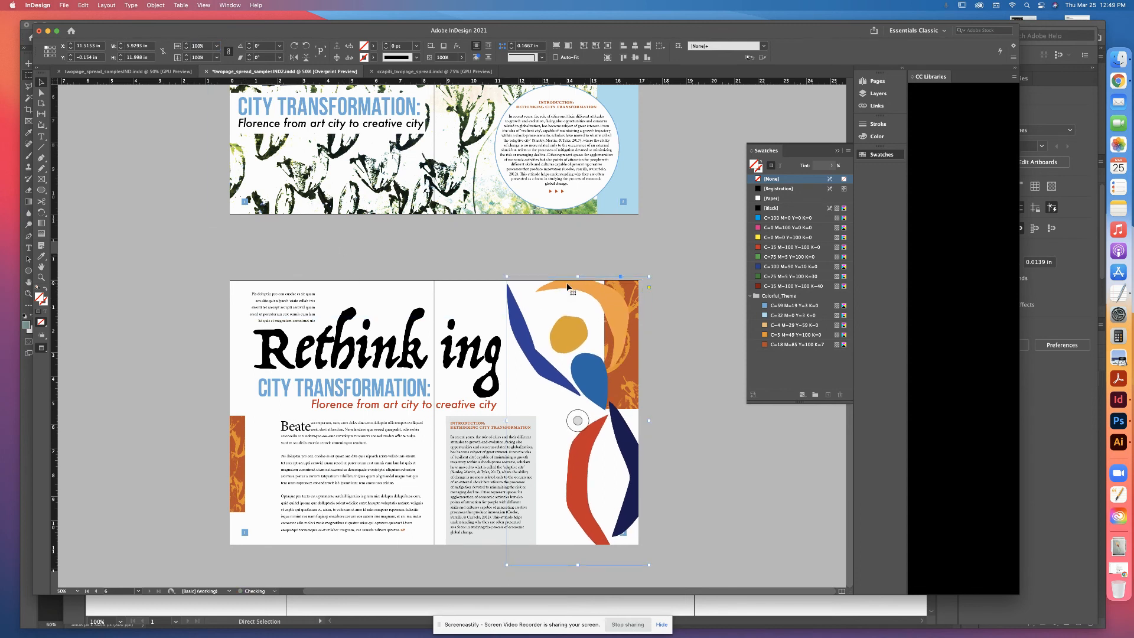
key(Left)
key(Left)
key(Left)
key(Left)
key(Left)
key(Left)
key(Left)
key(Left)
key(Left)
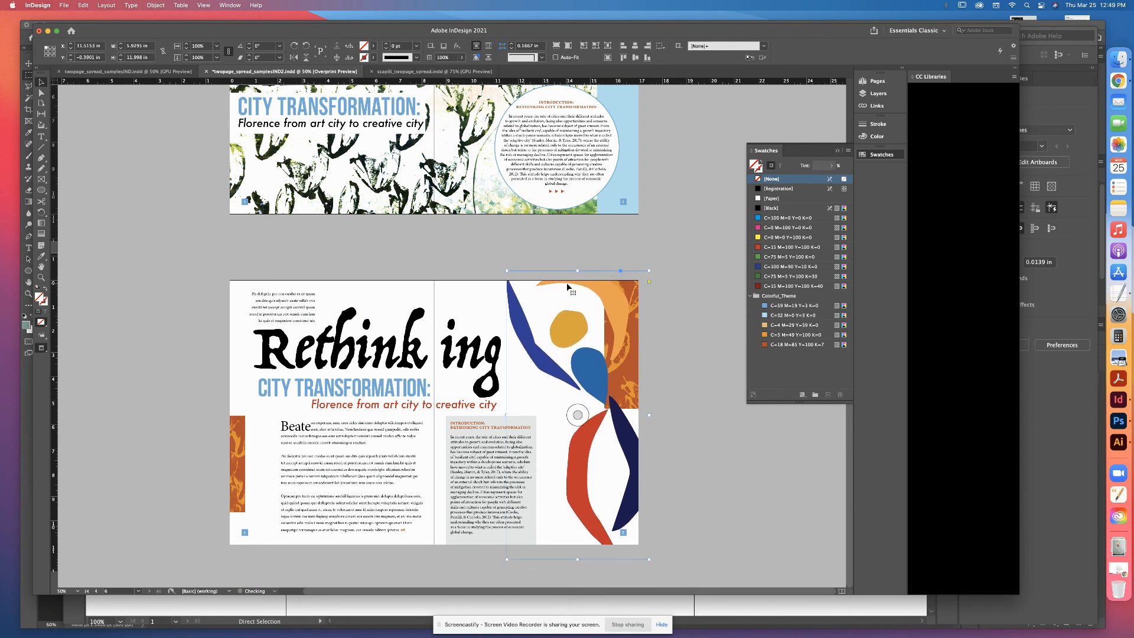
key(Up)
key(Up)
key(Up)
key(Up)
key(Up)
key(Up)
key(Up)
key(Up)
Nudge the cut-out figure left to about X 11.17 in and slightly down to about Y -0.31 in
key(Left)
key(Left)
key(Left)
key(Left)
key(Left)
key(Left)
key(Left)
key(Left)
key(Left)
key(Left)
key(Left)
key(Left)
key(Left)
key(Left)
key(Left)
key(Left)
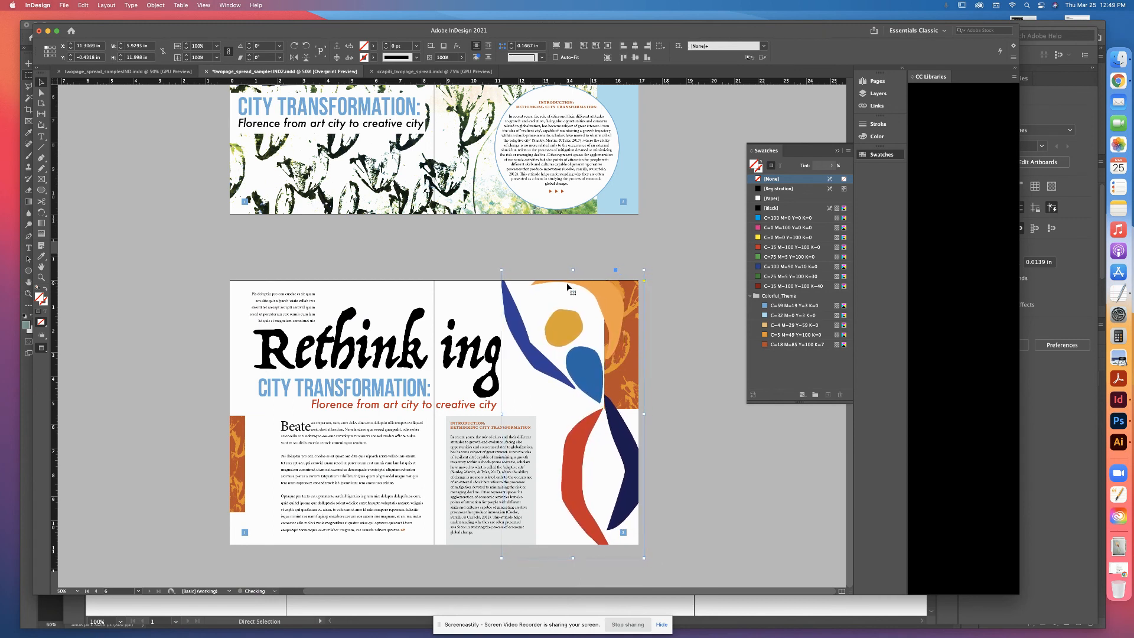
key(Down)
key(Down)
key(Down)
key(Down)
key(Down)
key(Down)
key(Down)
key(Down)
key(Down)
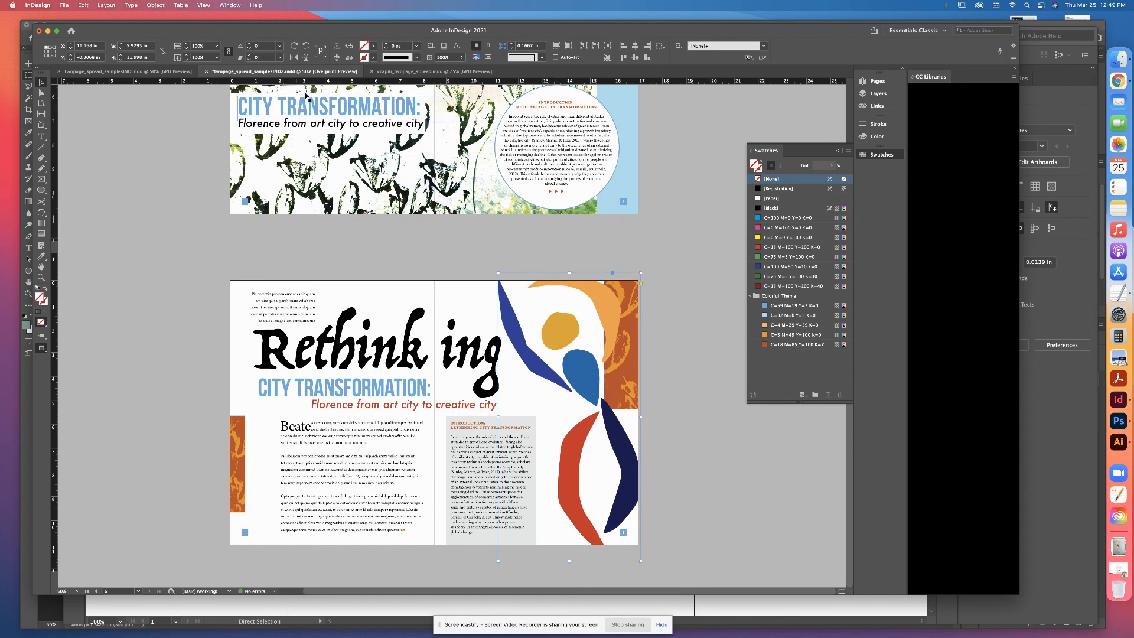
Scale the cut-out figure down to about 11.53 in high and move it down to Y 0 in
click(200, 45)
key(Return)
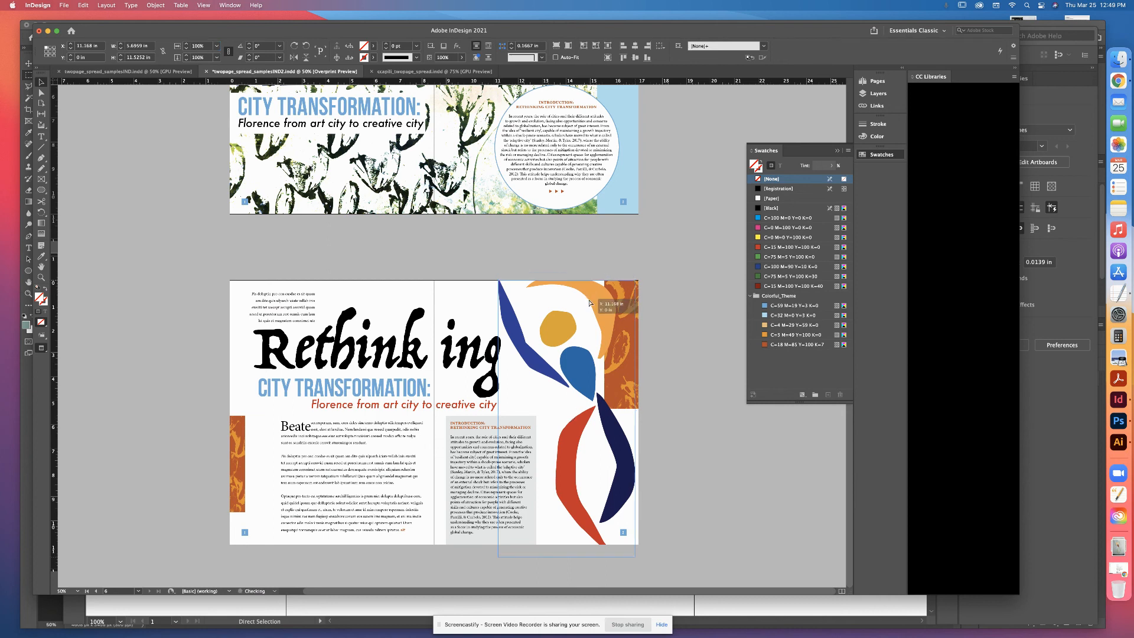
drag(590, 296, 588, 303)
Nudge the cut-out figure down and right to about X 11.39 in, Y 0.17 in
key(Down)
key(Down)
key(Down)
key(Down)
key(Down)
key(Down)
key(Down)
key(Down)
key(Down)
key(Down)
key(Down)
key(Down)
key(Down)
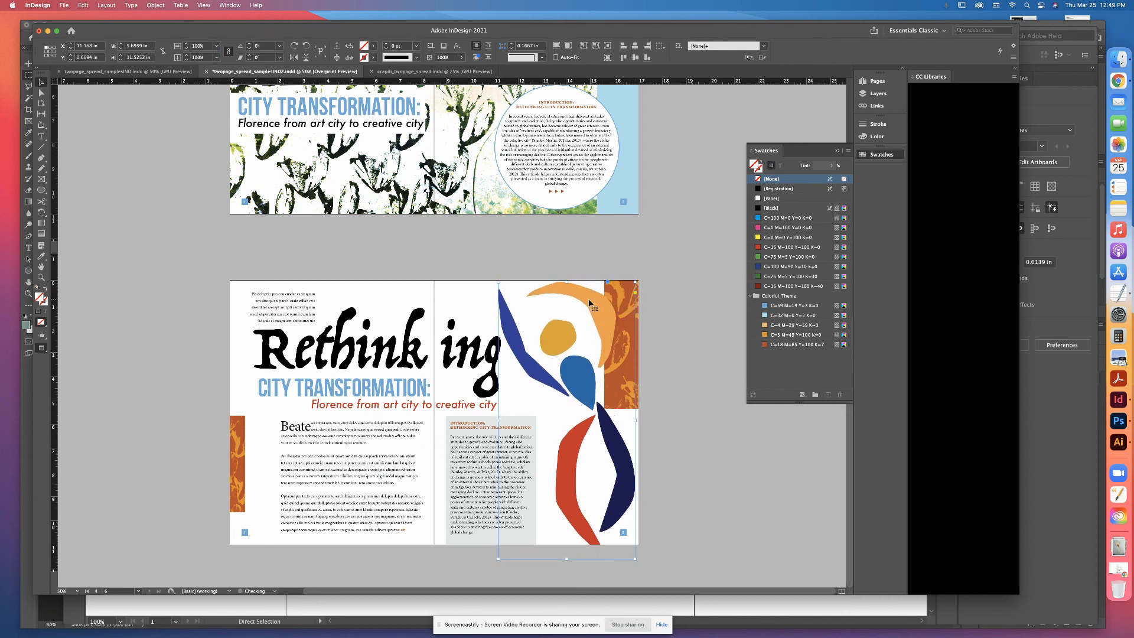
key(Right)
key(Right)
key(Right)
key(Right)
key(Right)
key(Right)
key(Right)
key(Right)
key(Right)
key(Right)
key(Right)
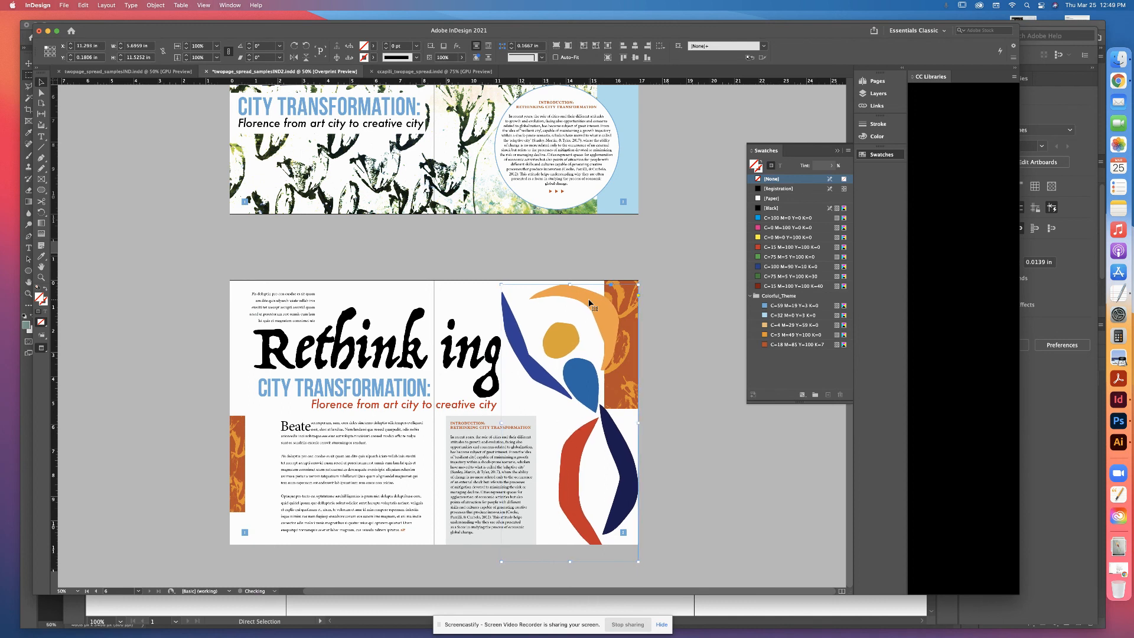
key(Right)
key(Right)
key(Right)
key(Right)
key(Right)
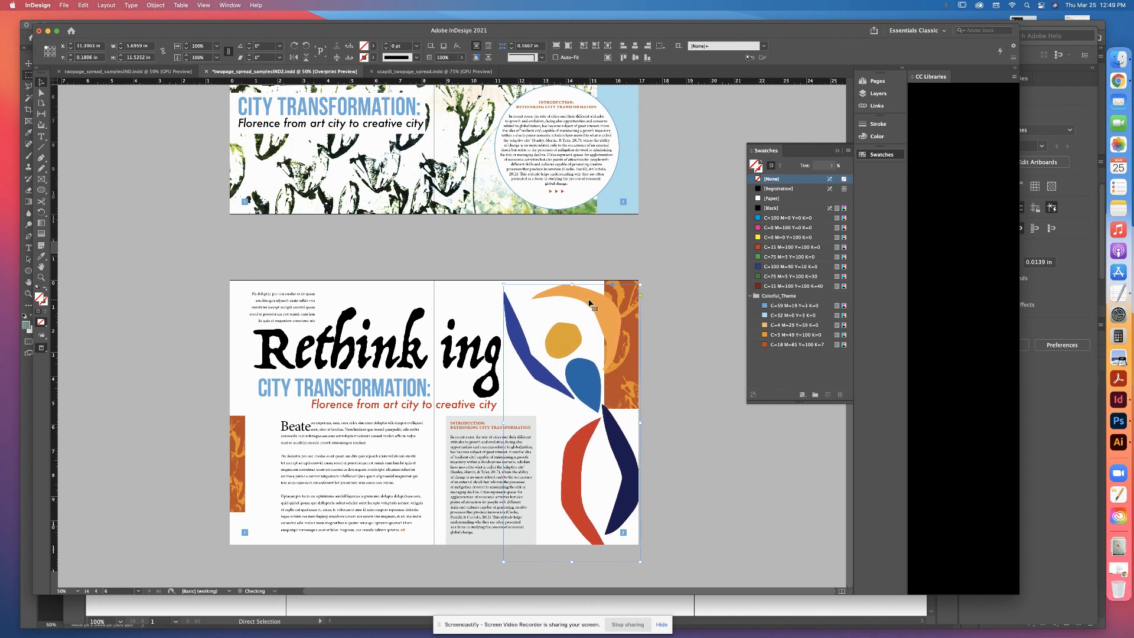
key(Up)
click(685, 366)
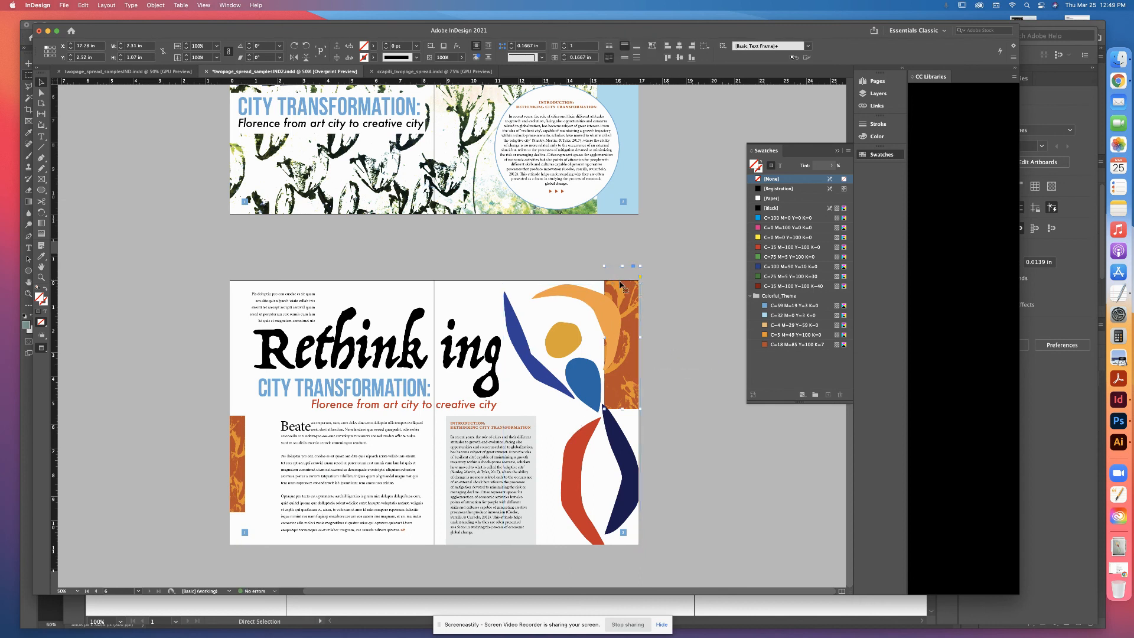
Narrow the orange pattern strip behind the figure from its inner edge to about 1.22 in wide and save the document
click(605, 332)
drag(603, 337, 612, 338)
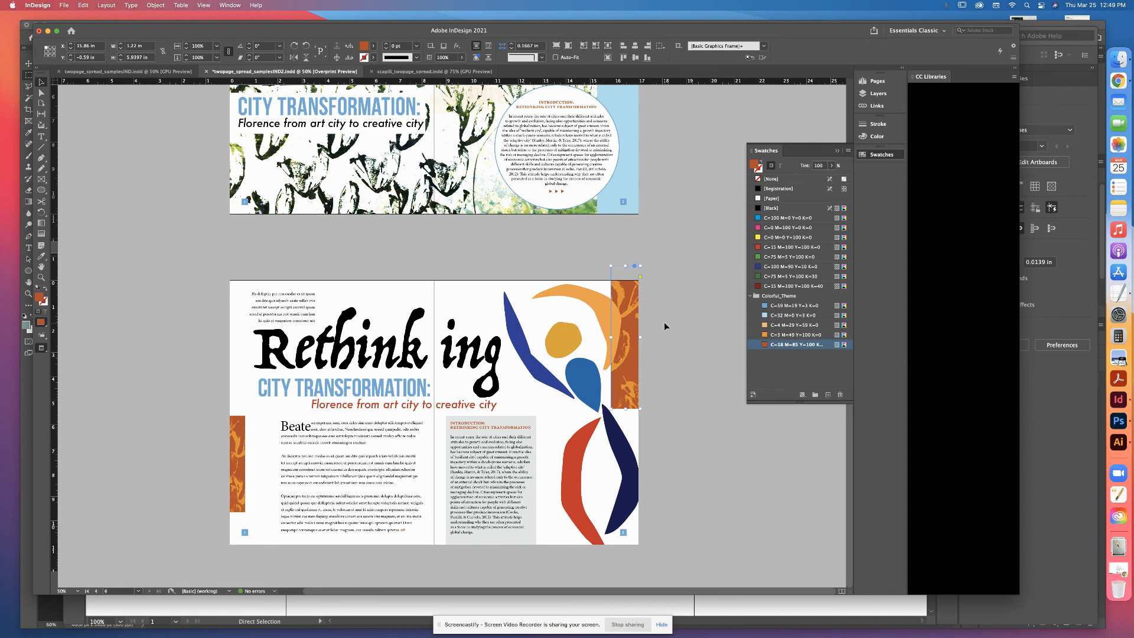
click(669, 394)
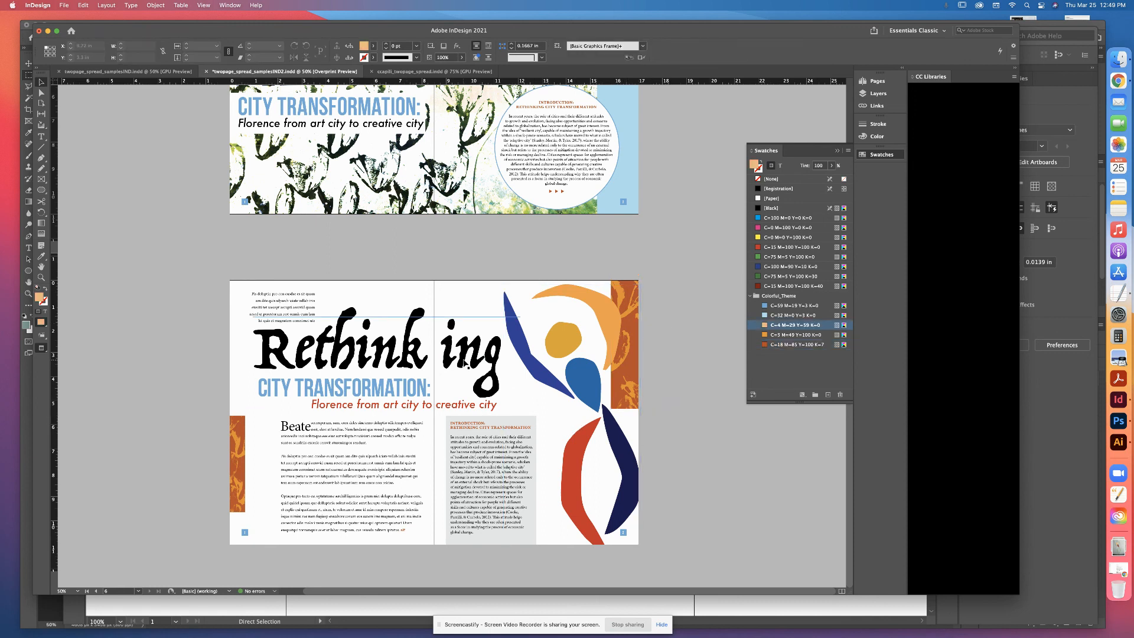
key(super+s)
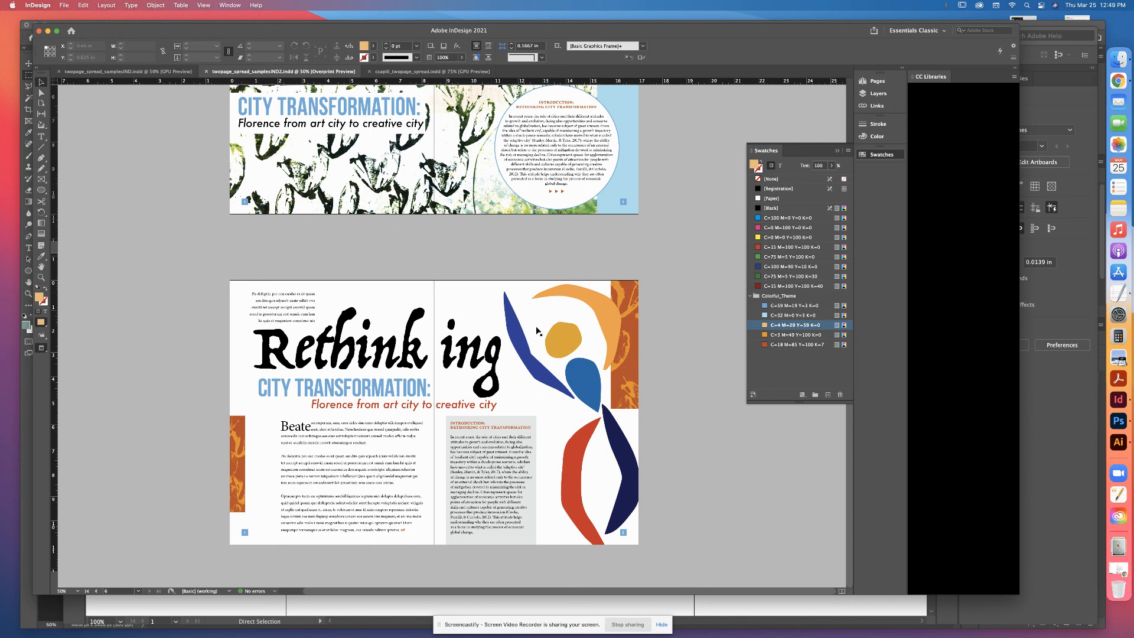
Select the placed cut-out figure and switch to its artwork file artwork_article.eps in Illustrator
click(593, 376)
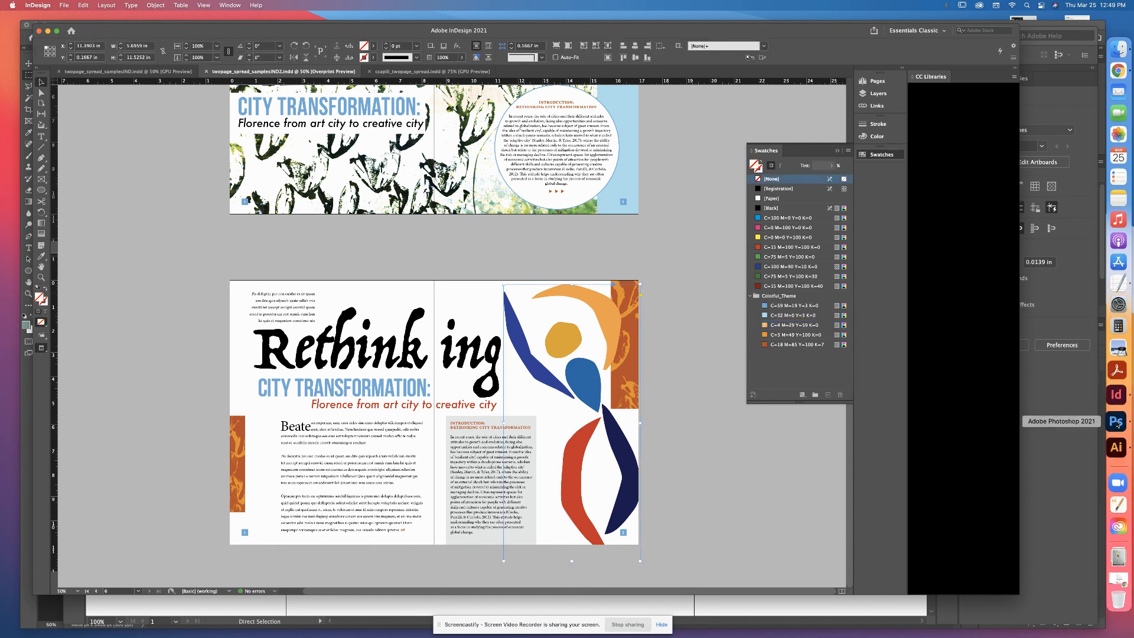
click(1117, 445)
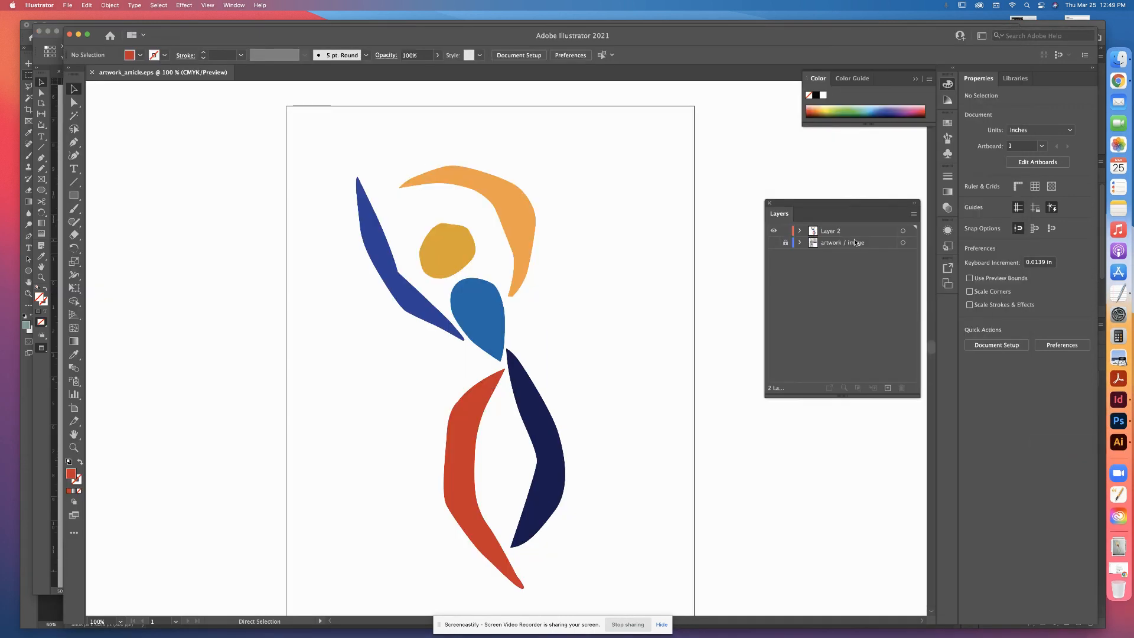
Show and hide the artwork / image layer again, save artwork_article.eps, and switch back to InDesign
click(773, 243)
click(773, 243)
key(super+s)
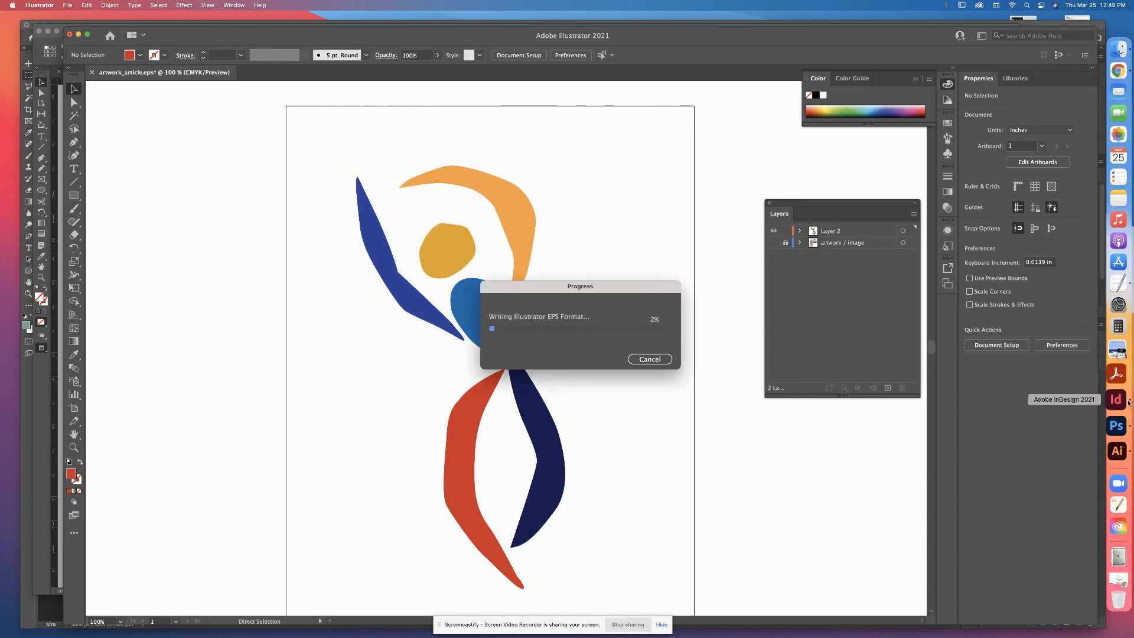
click(1116, 400)
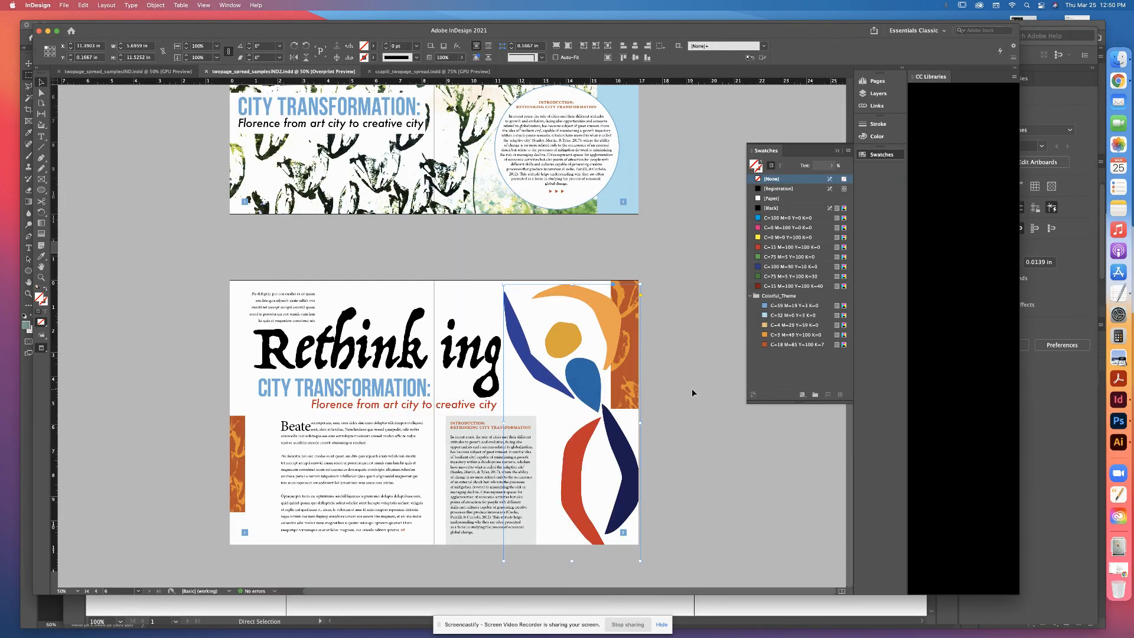
Fill the grey introduction box on the Rethinking spread with the dark red swatch C=15 M=100 Y=100 K=40
scroll(658, 390, up, 5)
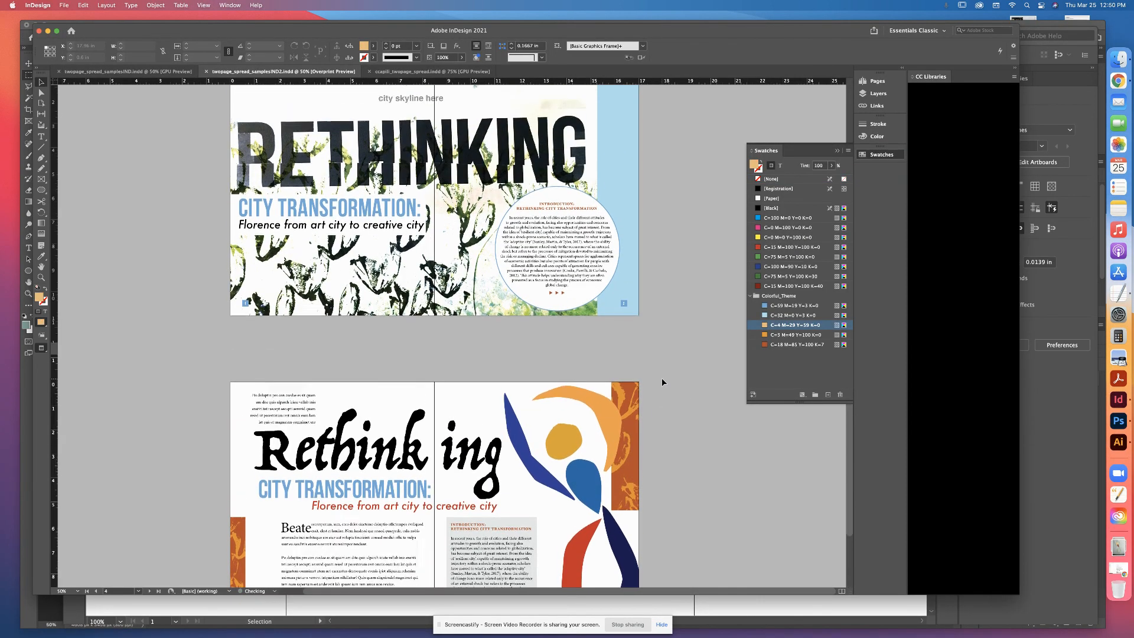
scroll(662, 382, up, 6)
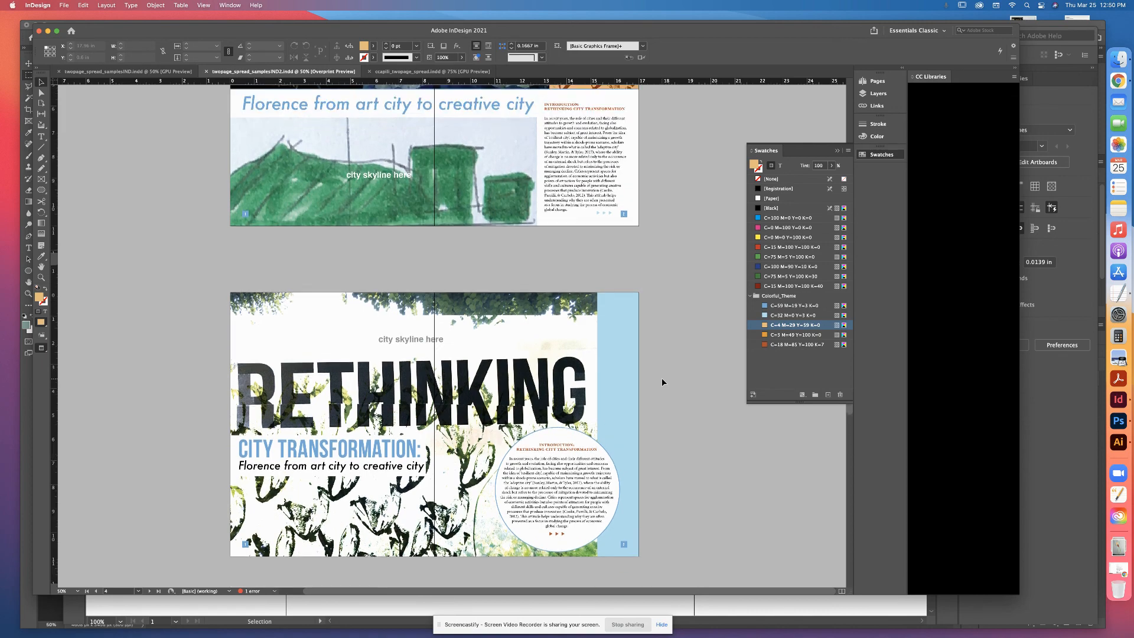
scroll(661, 377, down, 10)
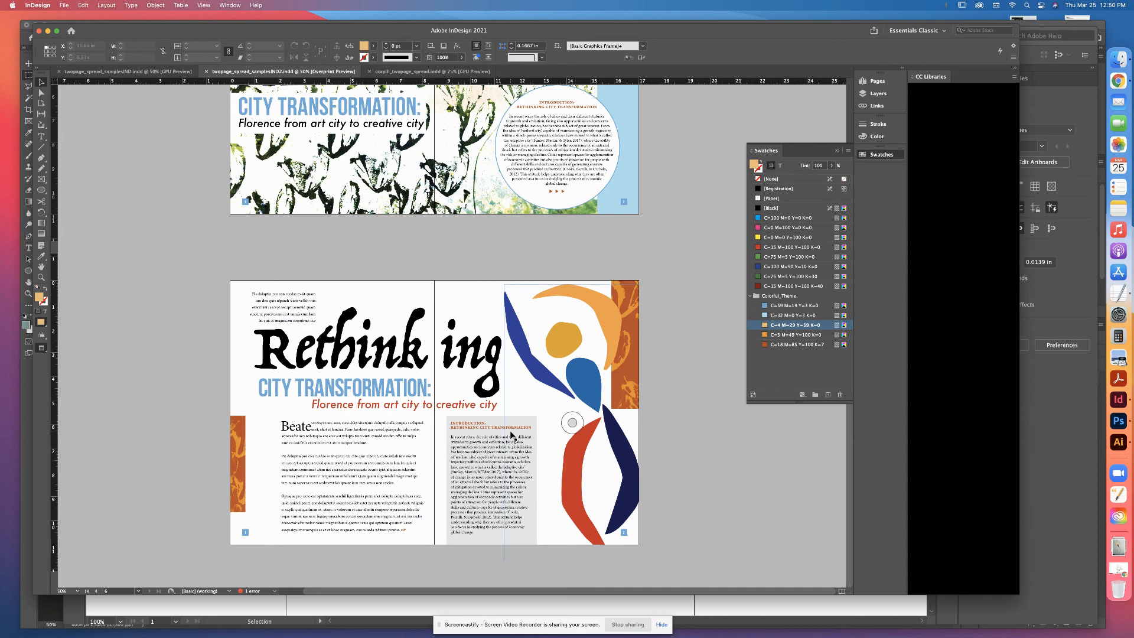
key(super+equal)
key(super+equal)
key(super+equal)
key(super+equal)
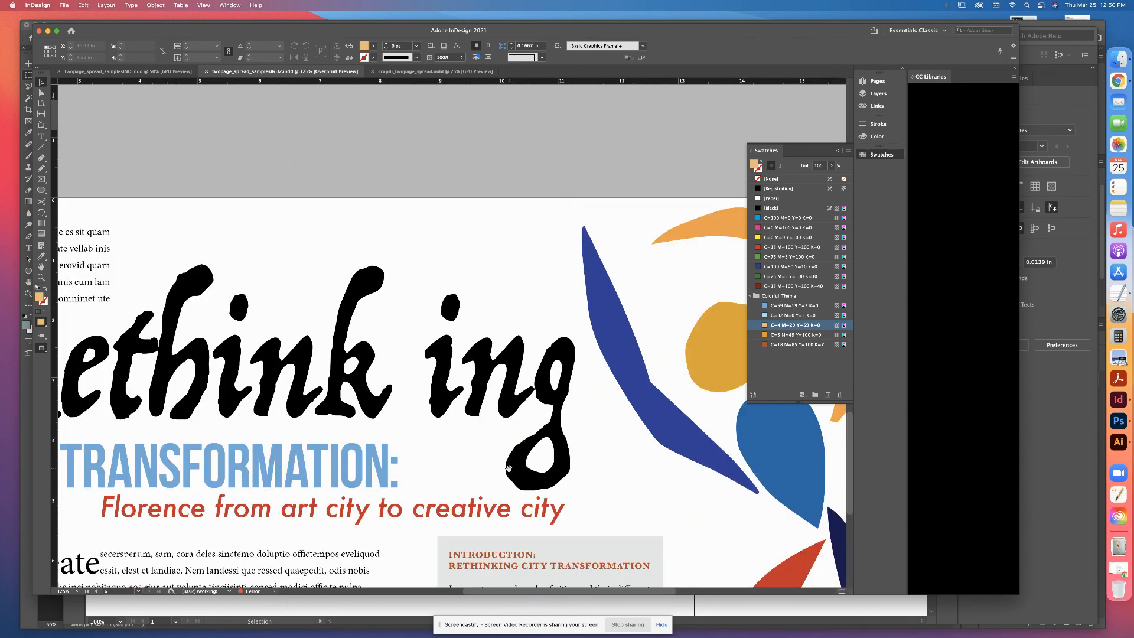
scroll(509, 468, down, 5)
click(456, 315)
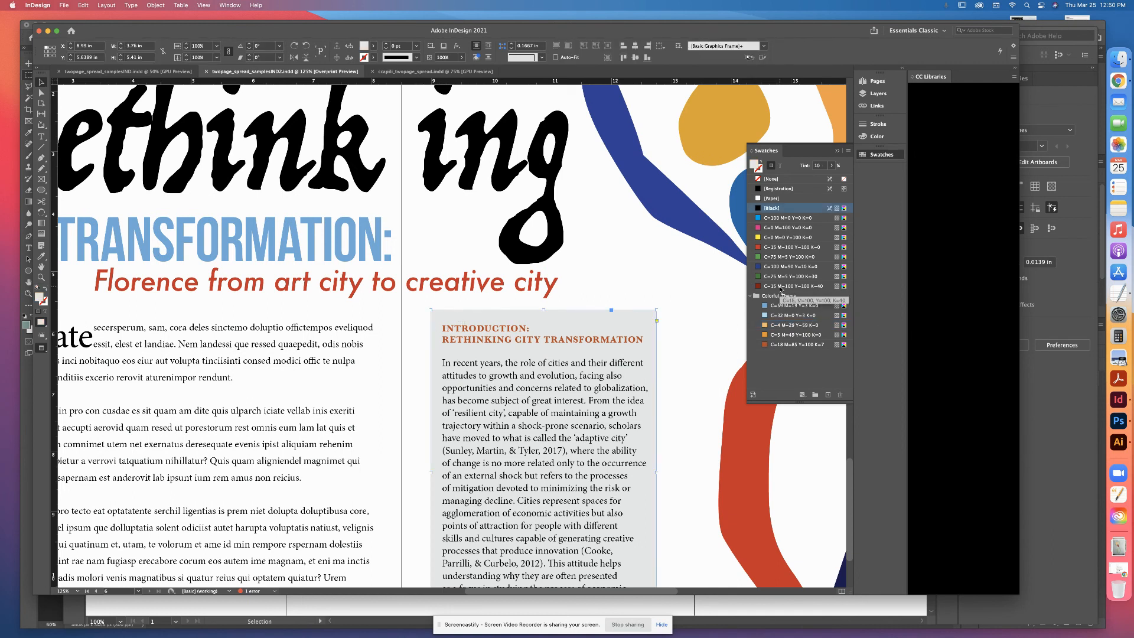
click(780, 287)
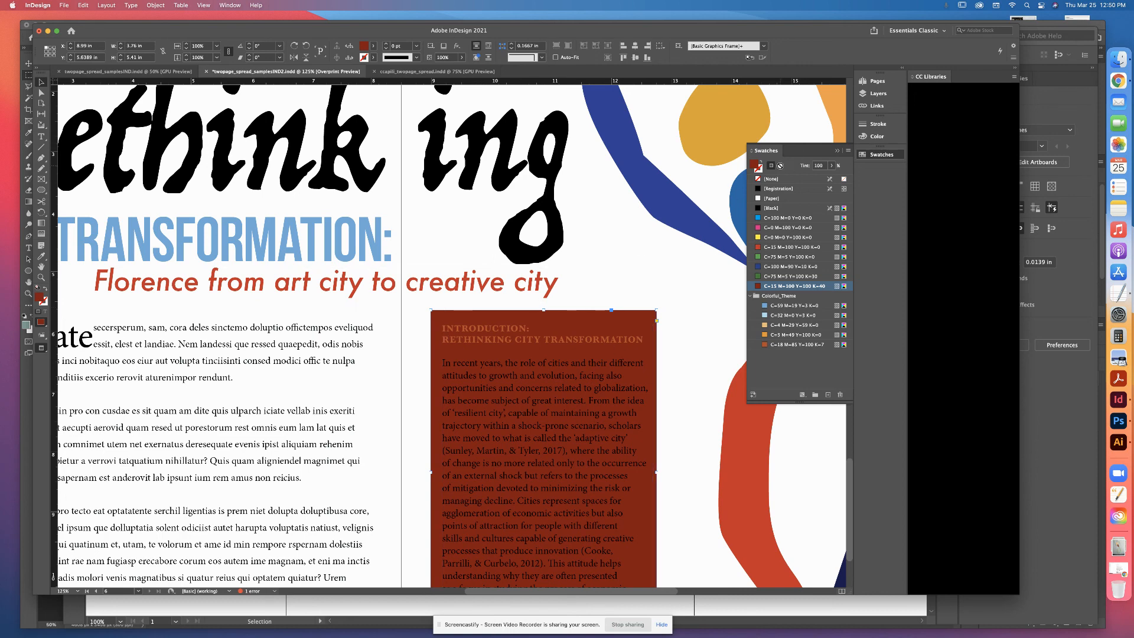
Recolour all the text in the dark red introduction box, heading included, with the [Paper] swatch and deselect it
click(42, 136)
click(590, 413)
key(super+a)
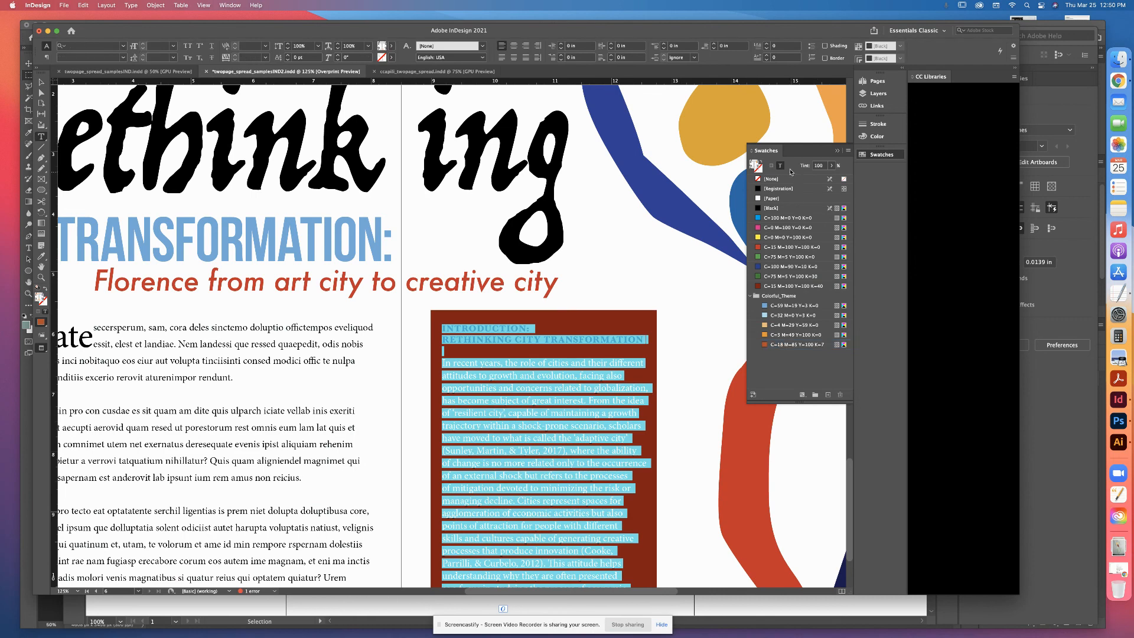
click(771, 199)
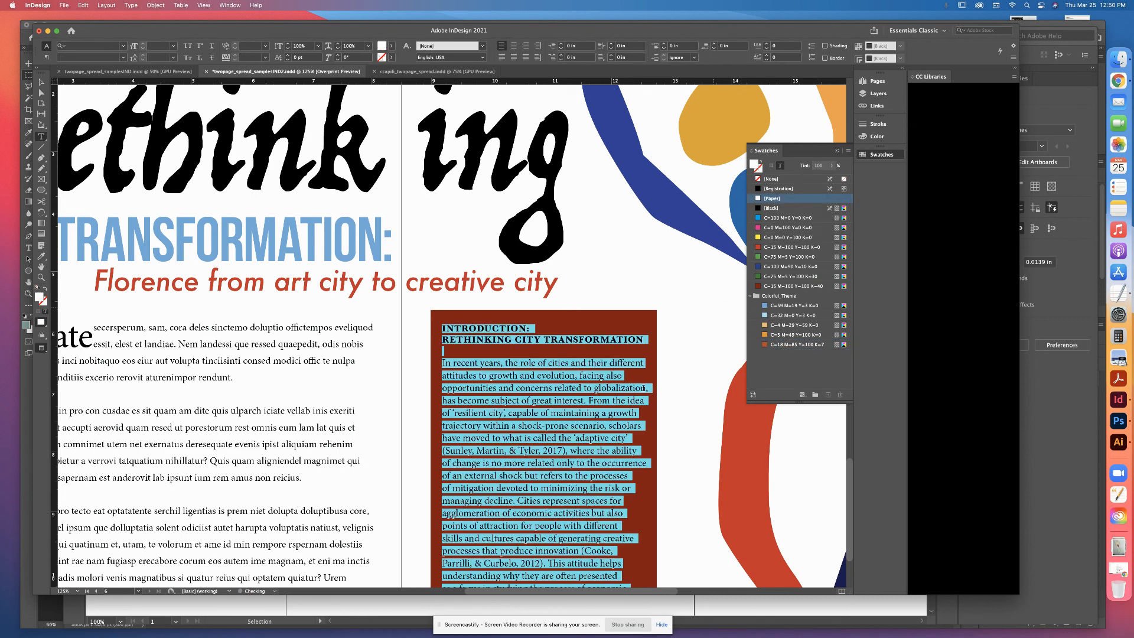
click(650, 402)
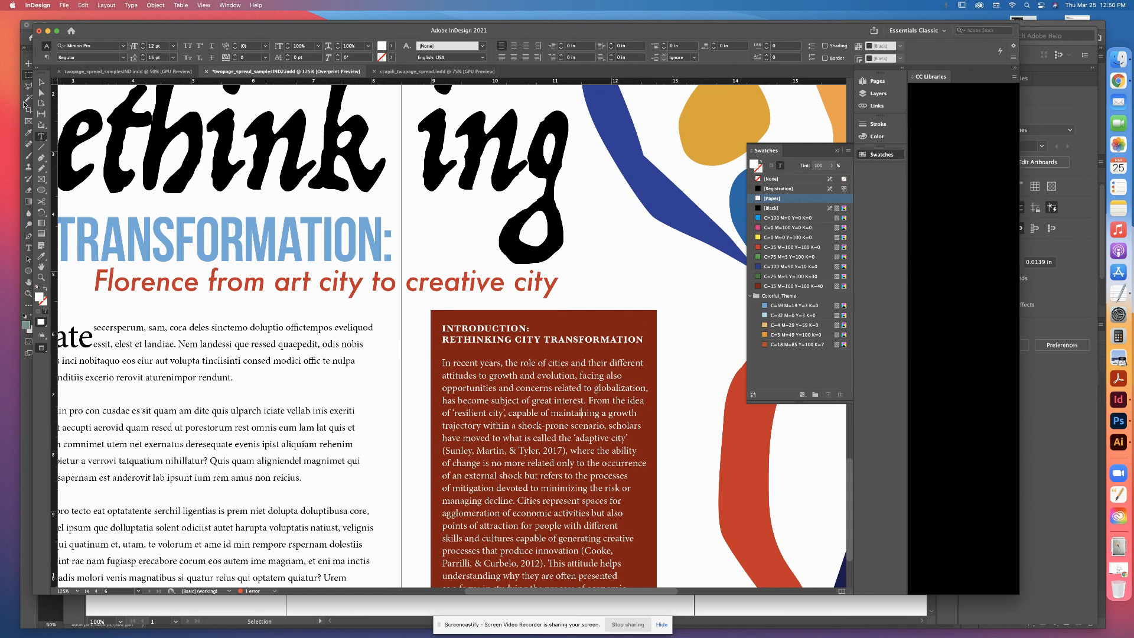
click(41, 82)
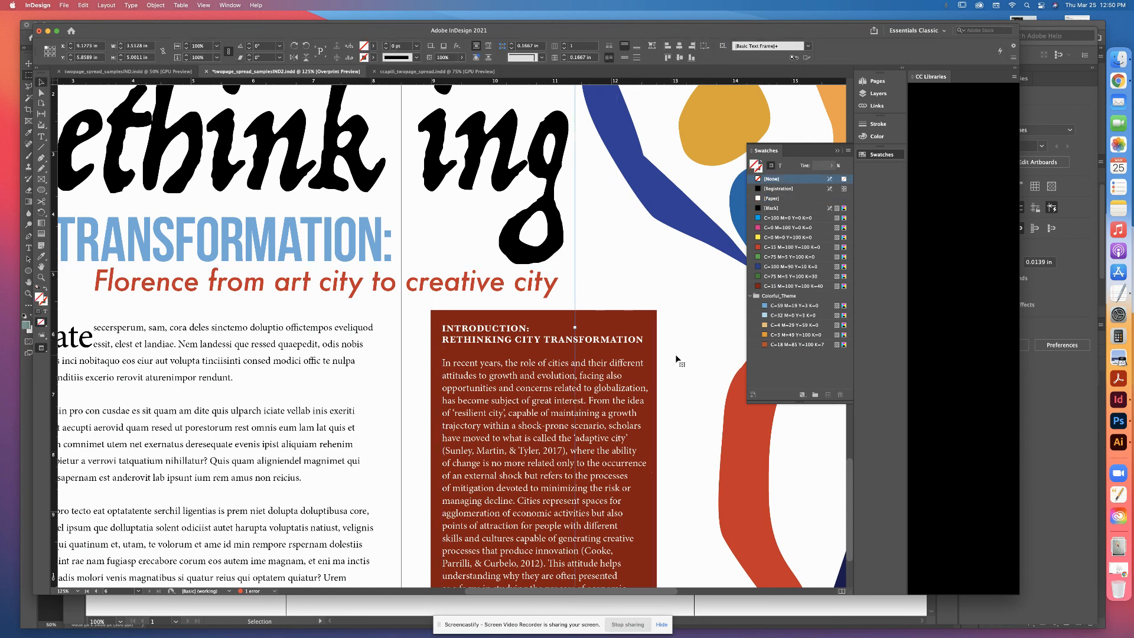
click(406, 370)
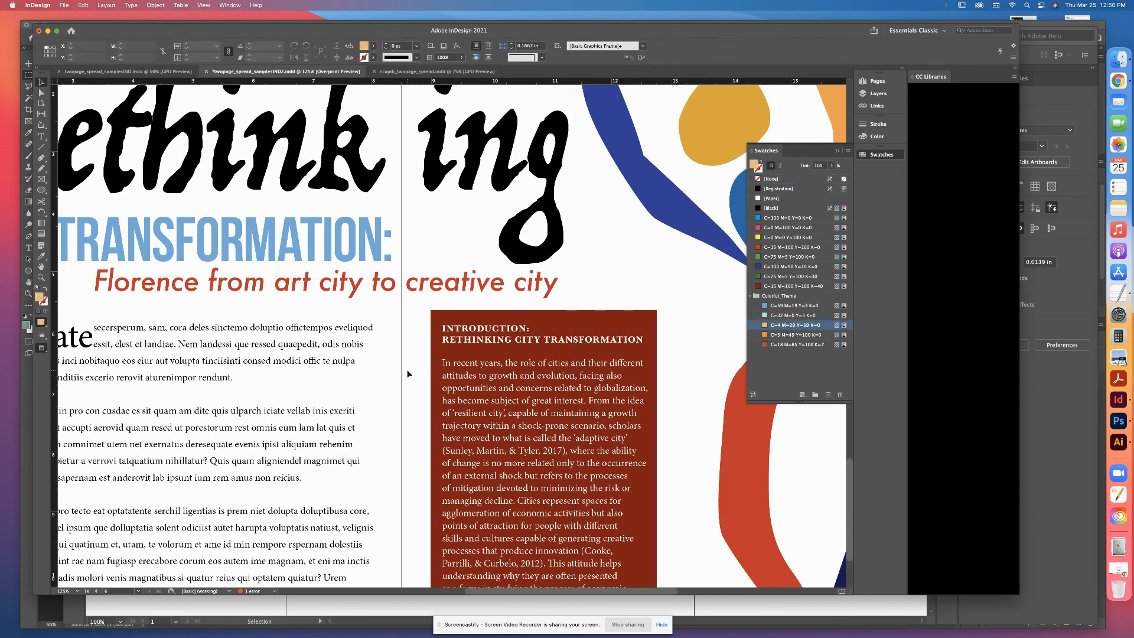
Review the whole spread with the recoloured introduction box and compare it with the spread above
scroll(407, 370, down, 2)
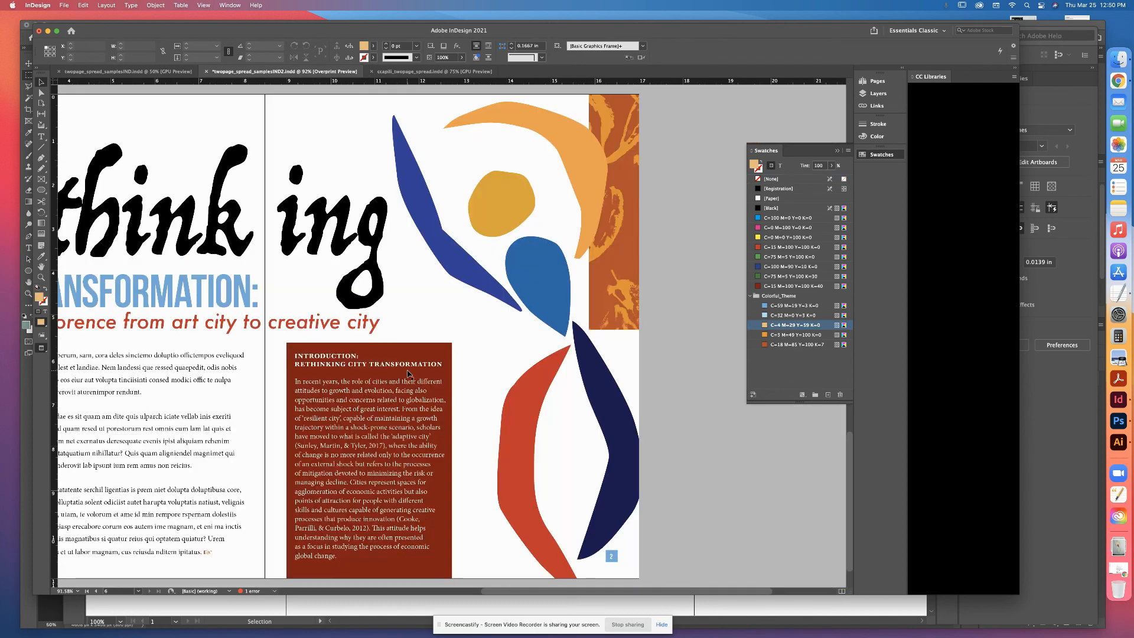
scroll(408, 373, down, 3)
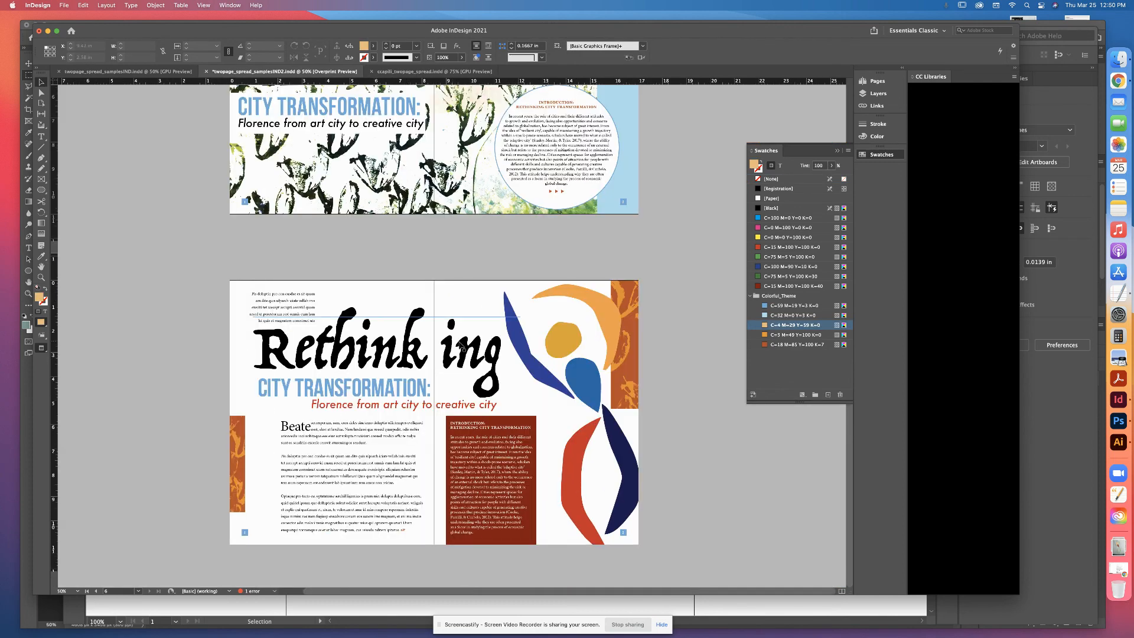
scroll(466, 348, up, 5)
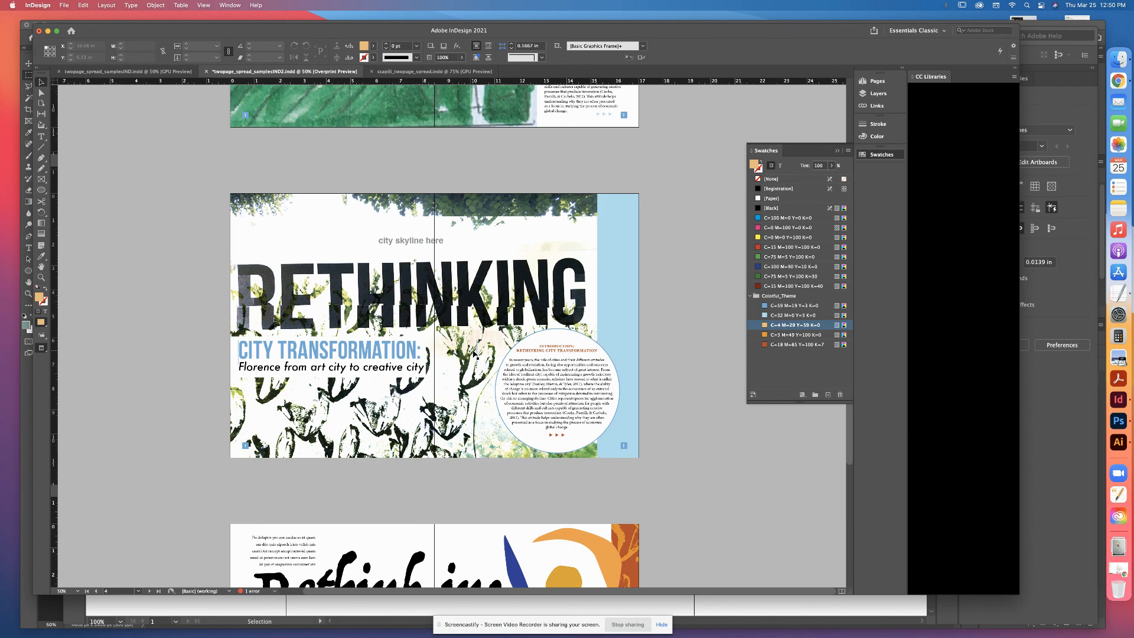
scroll(475, 355, down, 2)
scroll(475, 354, down, 3)
scroll(474, 354, down, 2)
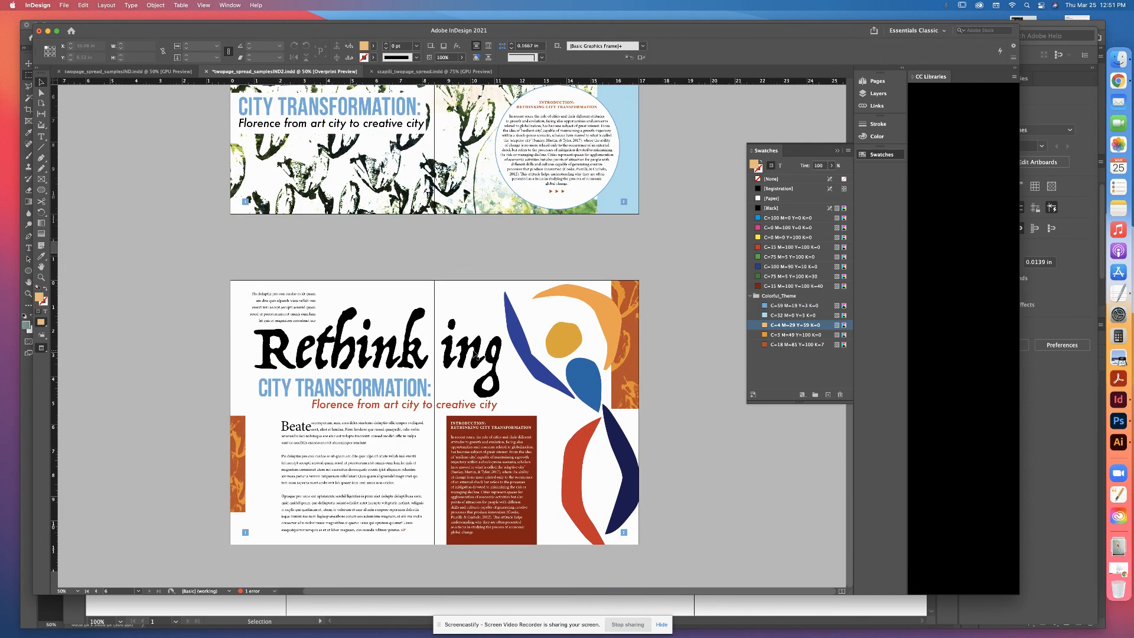